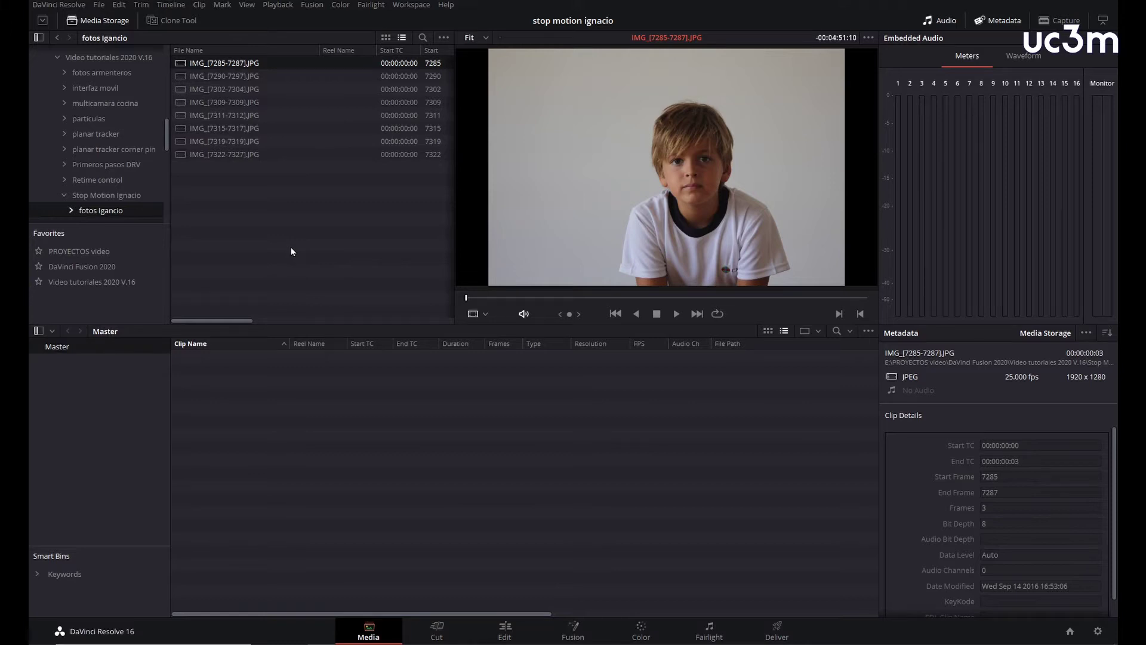
Step: Turn on Show Individual Frames so the fotos Ignacio photos list as separate JPGs
left_click(442, 37)
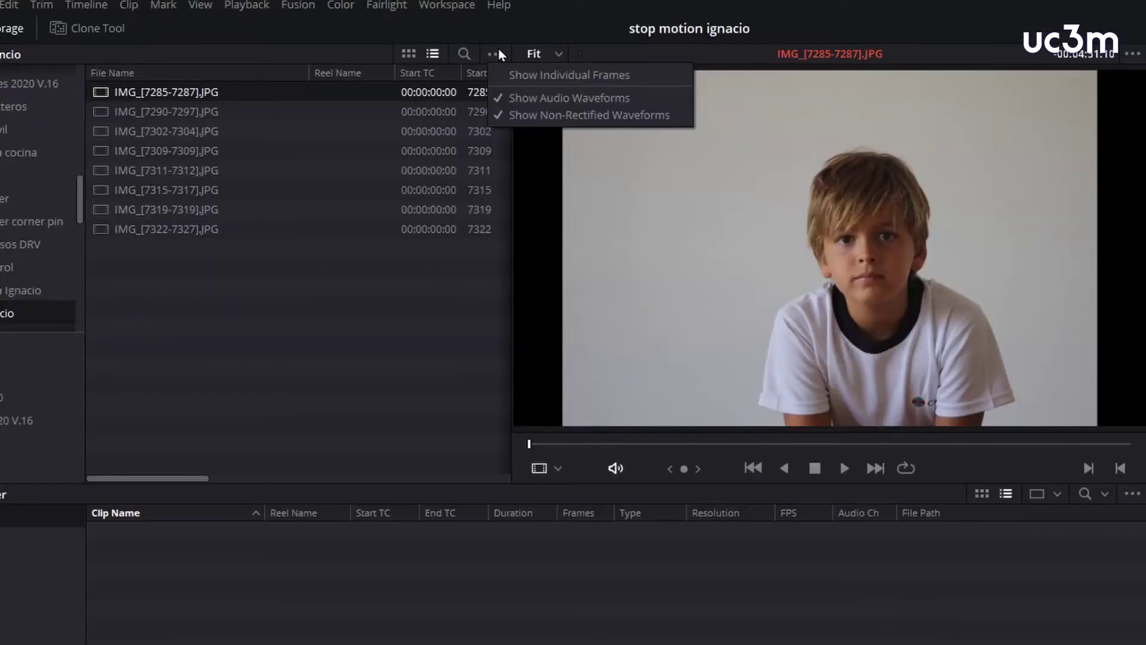
left_click(521, 81)
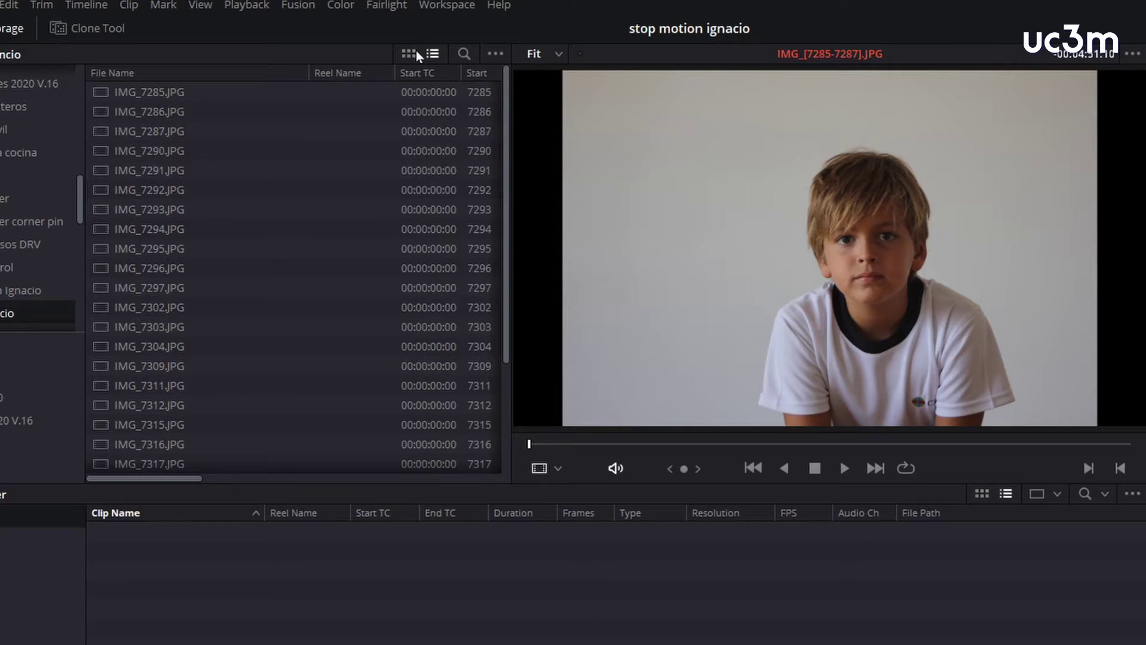
left_click(490, 52)
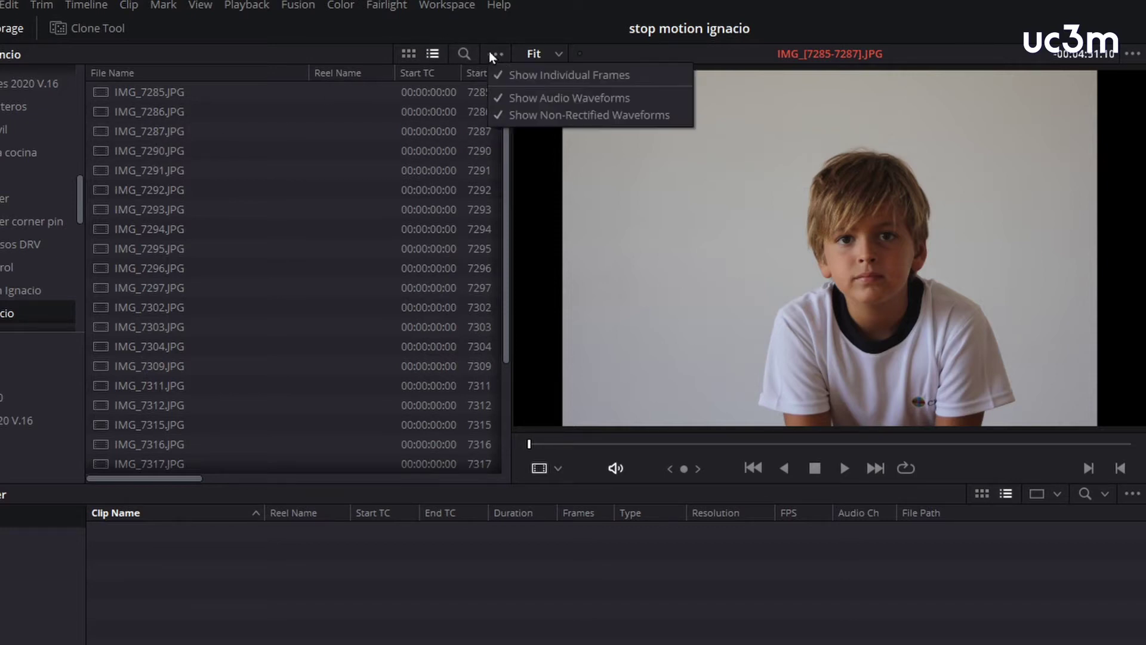
left_click(514, 77)
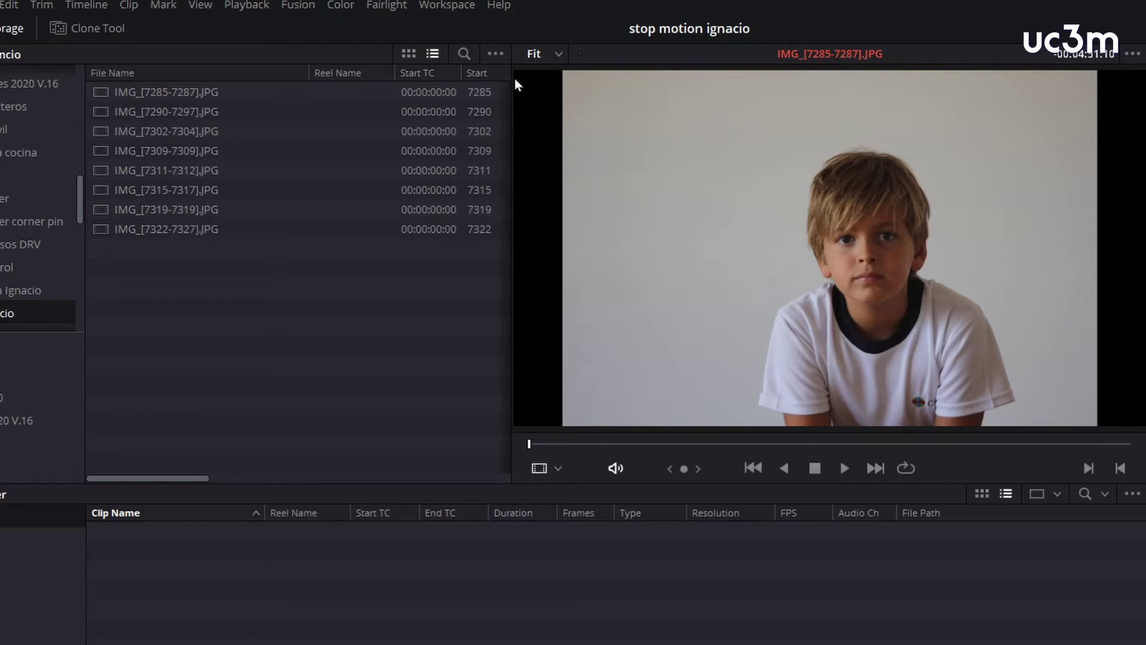
left_click(496, 54)
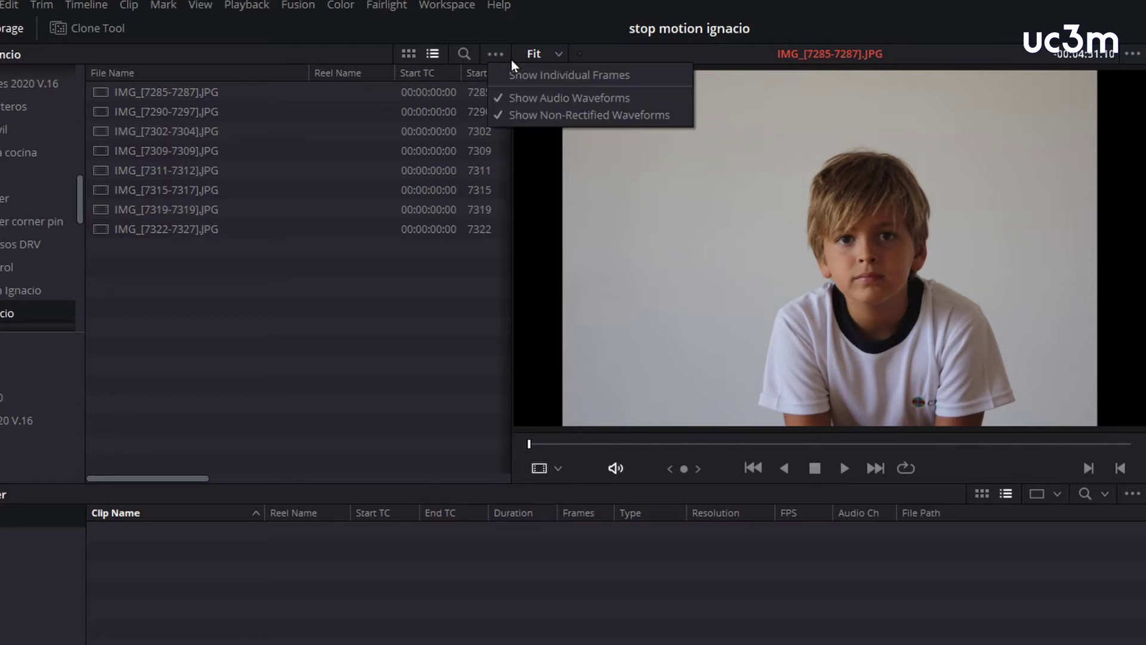
left_click(518, 74)
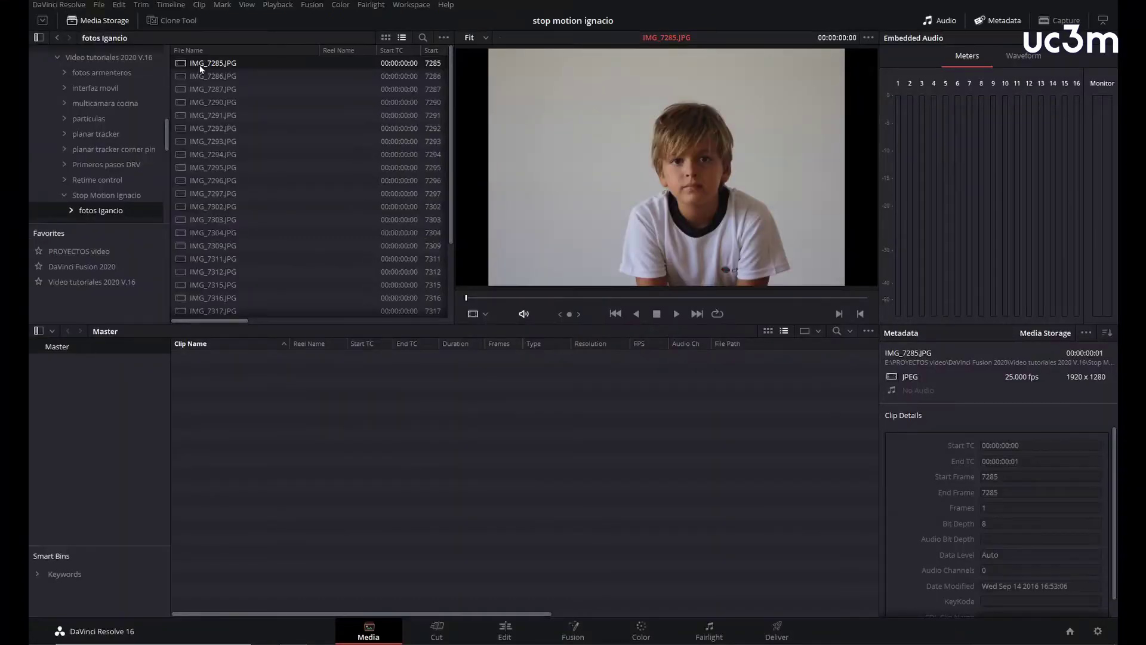
Step: Step through the JPG frames from IMG_7285 and drag them all into the Master media pool
left_click(201, 63)
key("Down")
key("Down")
key("Down")
key("Down")
key("Down")
key("Down")
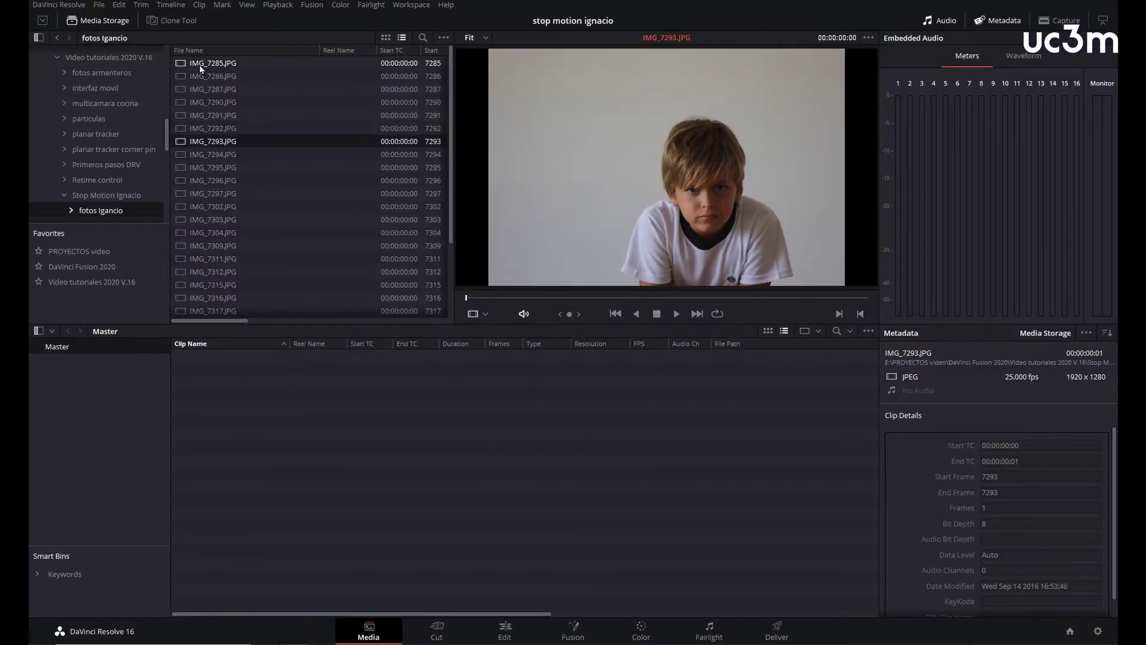
key("Down")
key("Down")
key("Down")
key("Down")
key("Down")
key("Down")
key("Down")
key("Down")
key("Down")
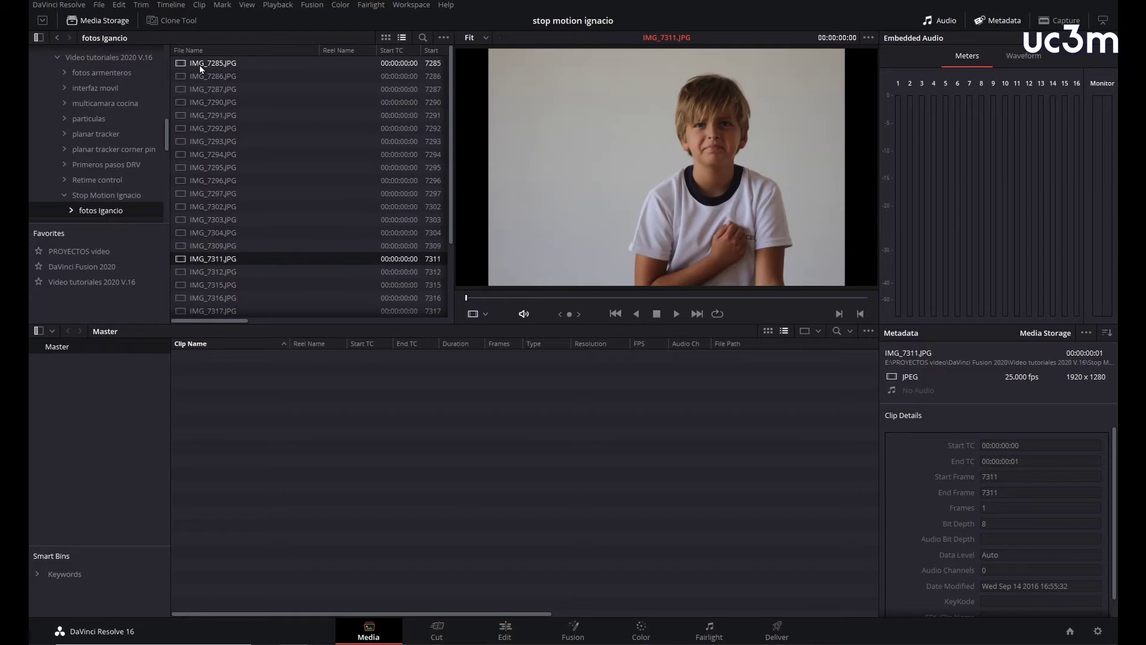
key("Down")
key("Down")
key("Down")
key("Down")
key("Down")
key("Down")
key("Down")
key("Down")
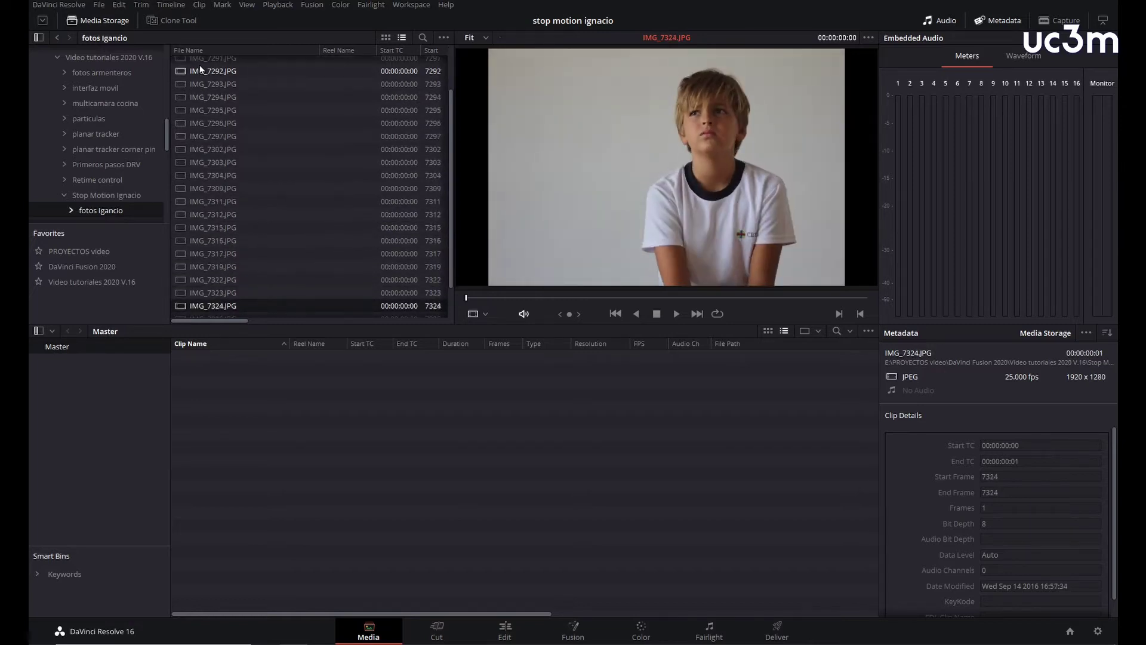
key("Down")
key("Down")
key("Down")
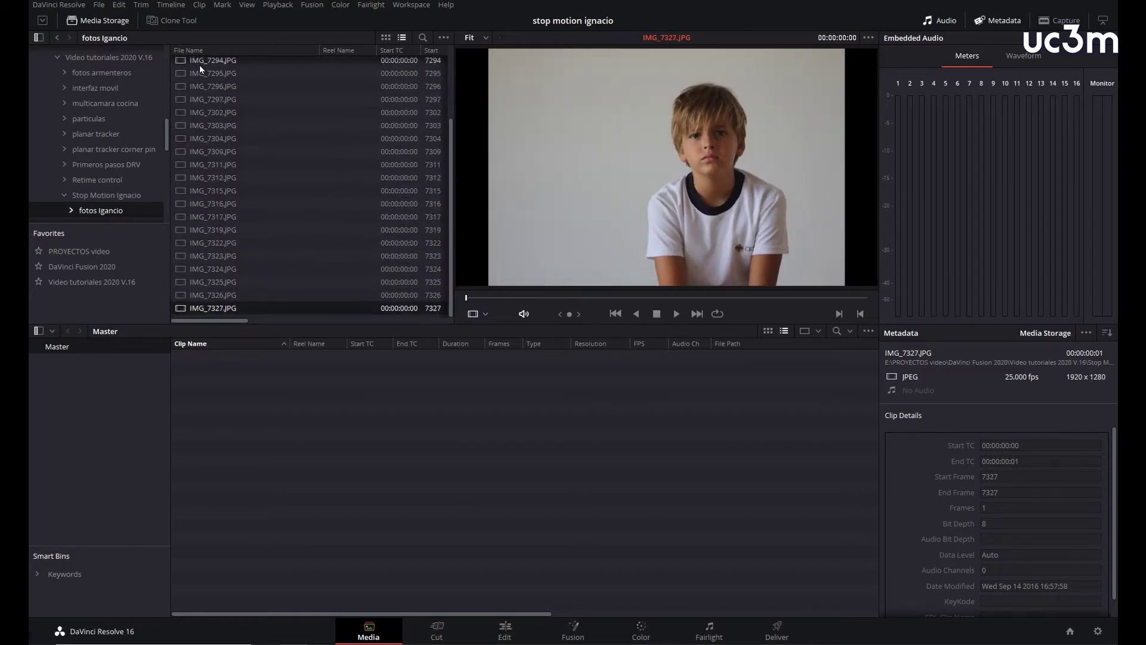
key("Up")
key("Up")
key("Up")
key("Up")
key("Up")
key("Up")
key("Up")
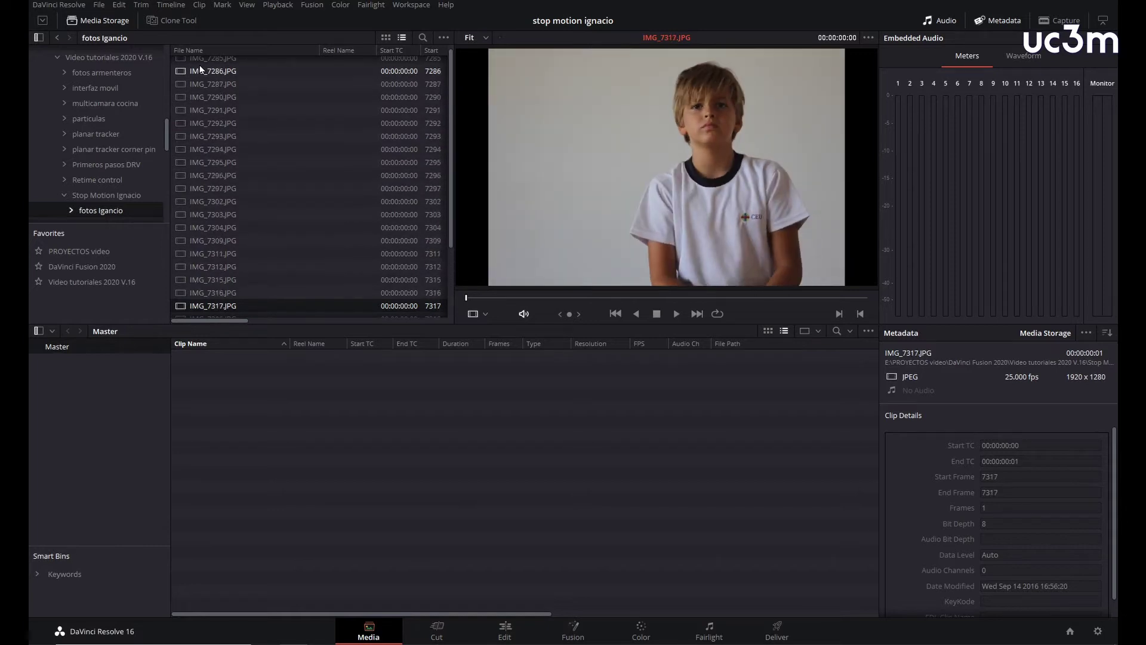
key("Up")
key("Up")
key("Up")
key("Up")
key("Up")
key("Up")
key("Up")
key("Home")
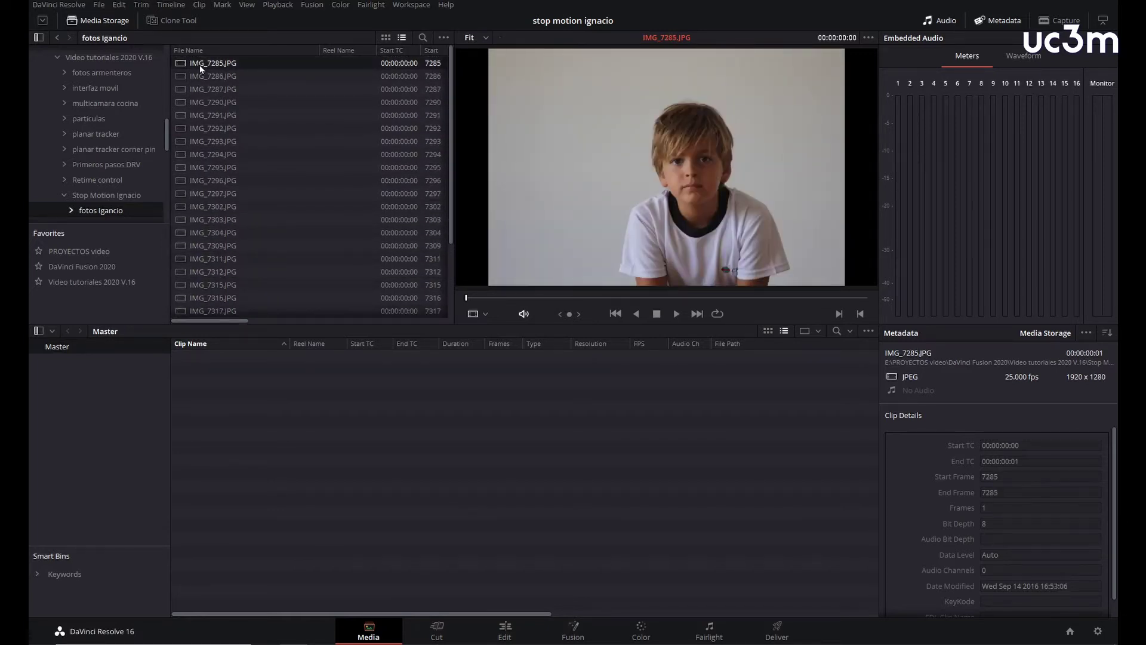
left_click_drag(203, 67, 303, 432)
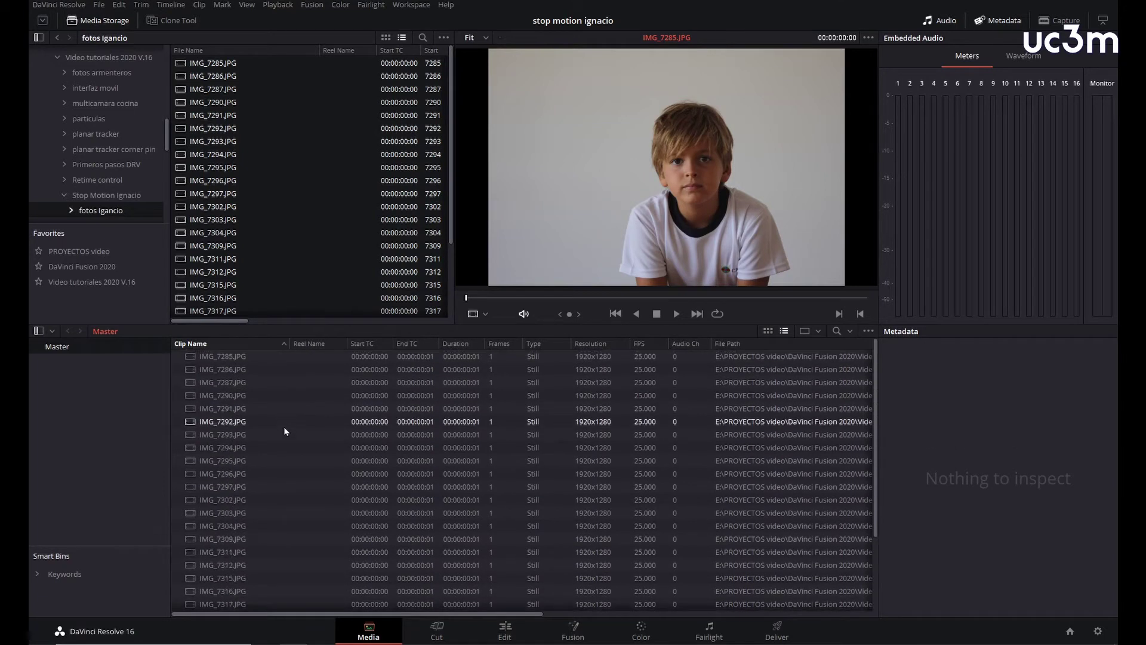
Step: On the Edit page, set the User Editing preference Standard still duration to 1 frame
left_click(512, 633)
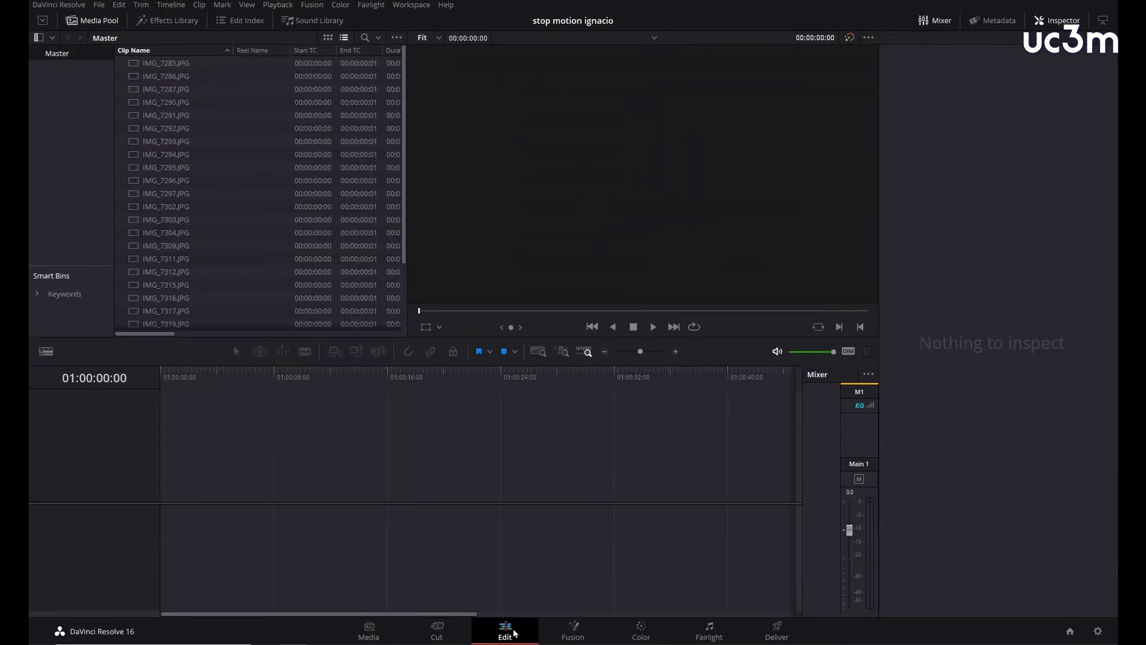
left_click(59, 4)
left_click(63, 58)
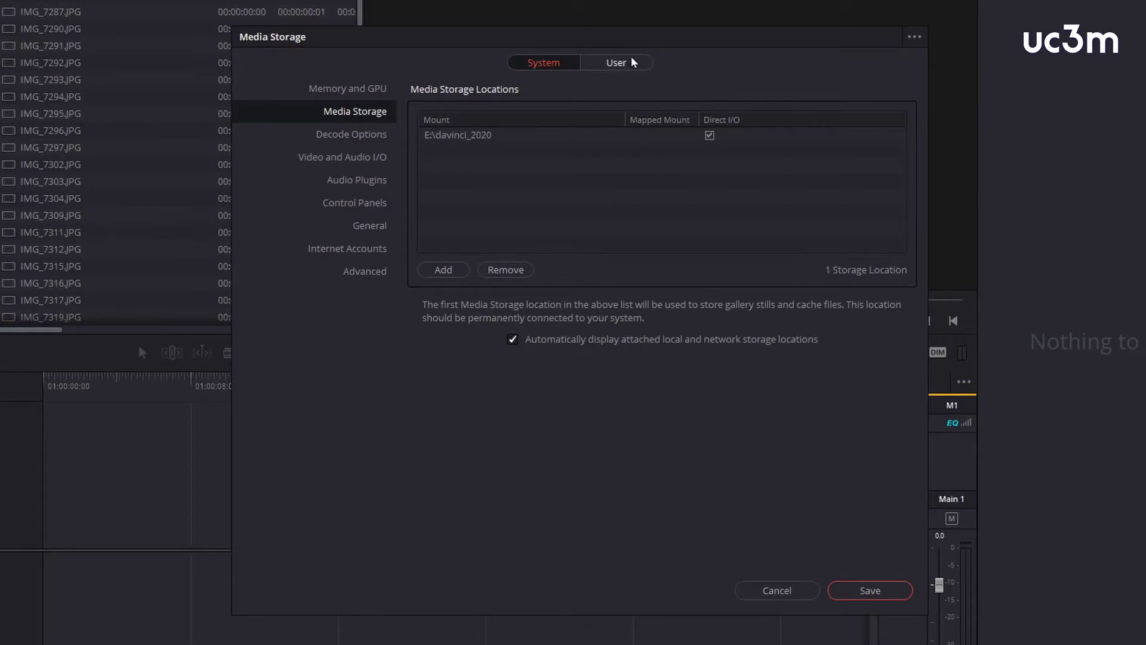
left_click(631, 63)
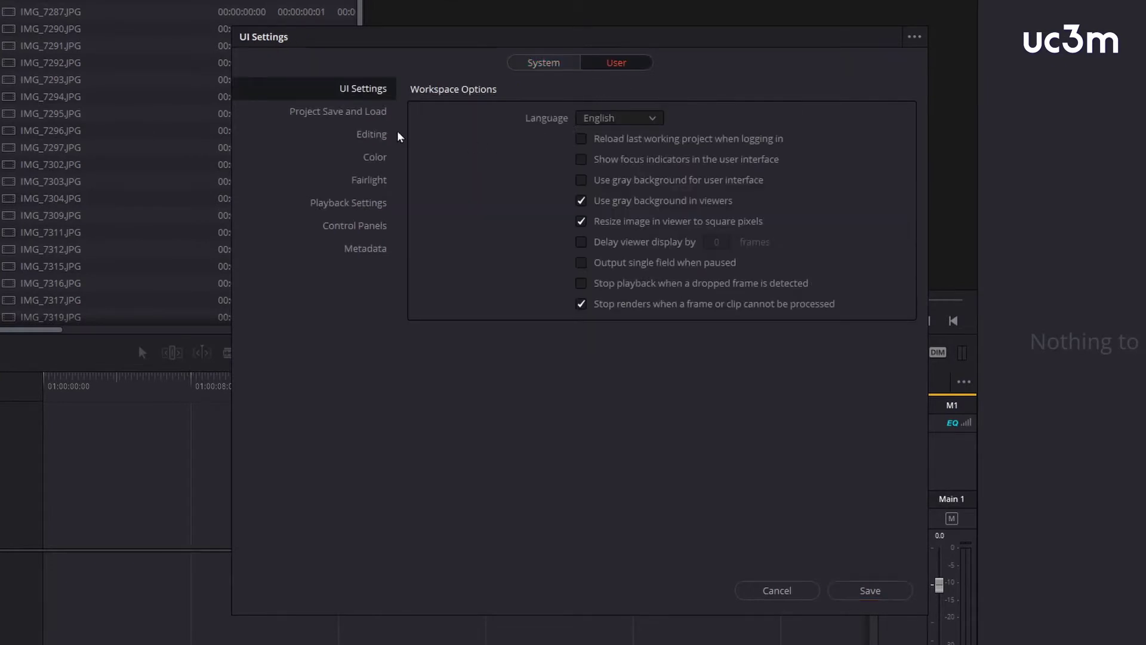
left_click(373, 136)
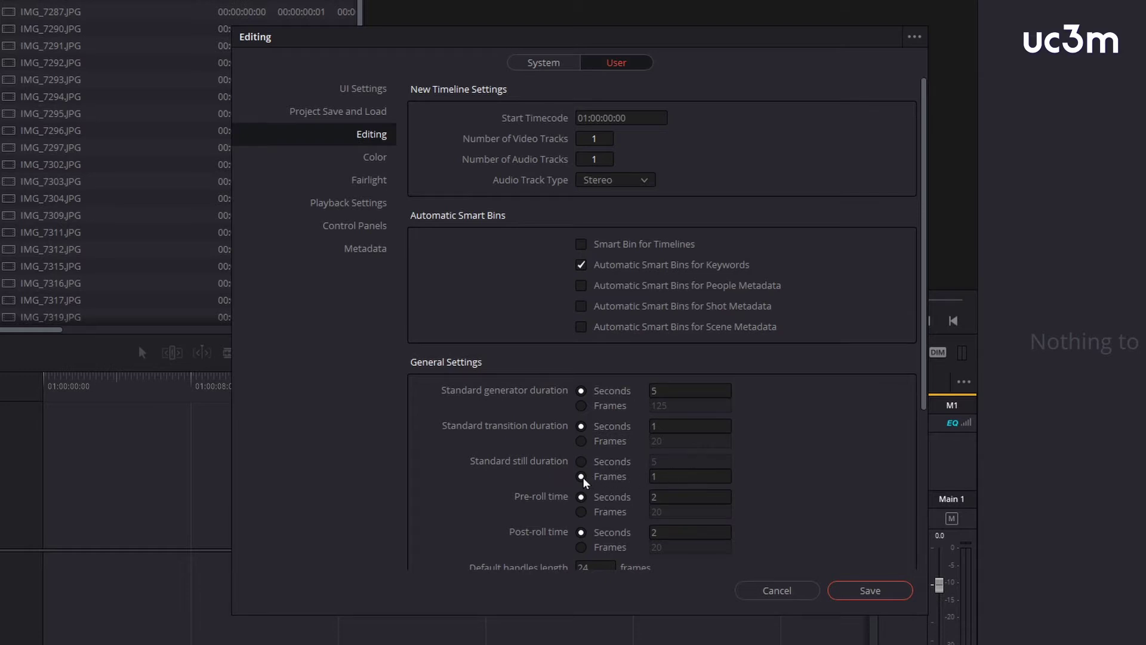
left_click(770, 591)
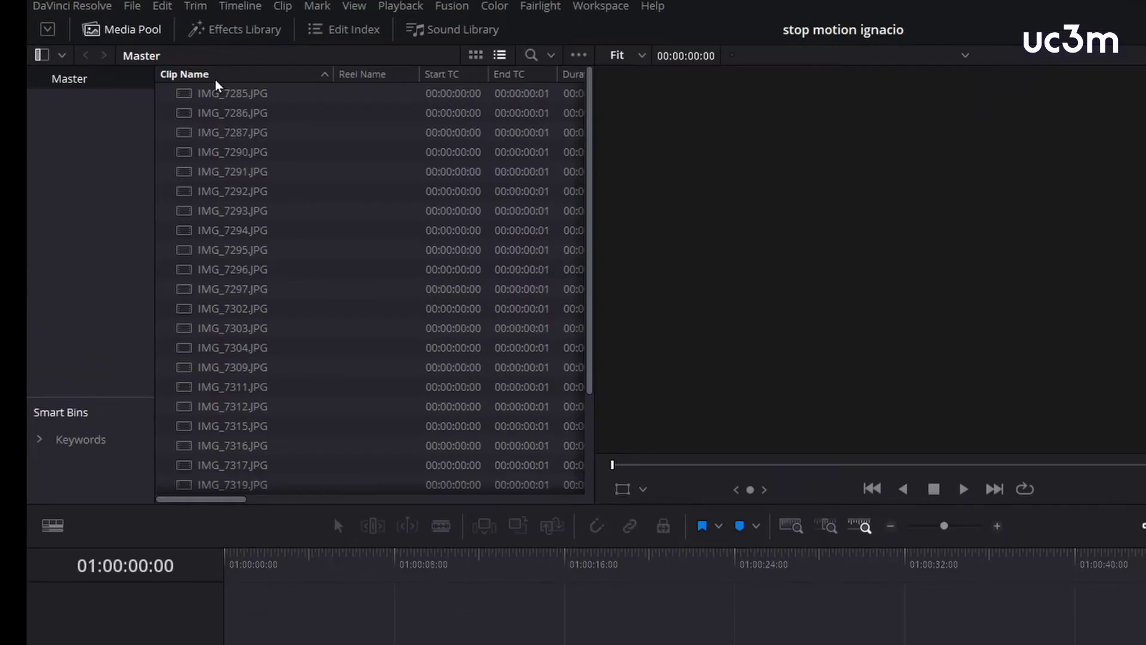
Step: Sort the Media Pool by clip name ascending and put all the frames onto Video 1
left_click(143, 52)
left_click(200, 76)
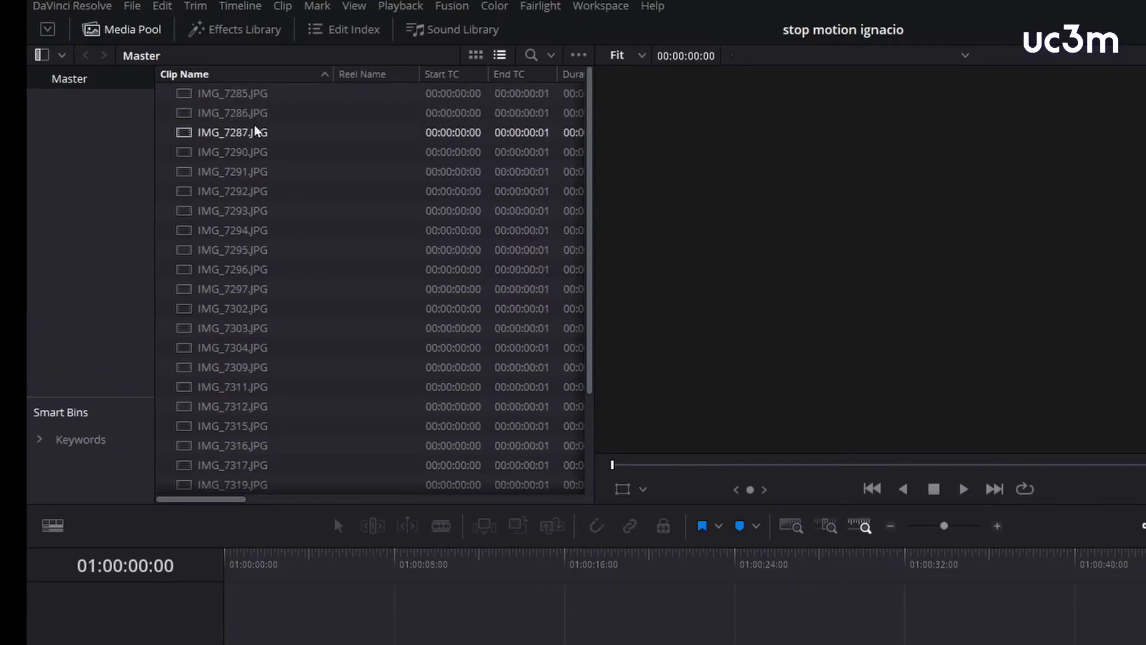
scroll(333, 276, "down", 2)
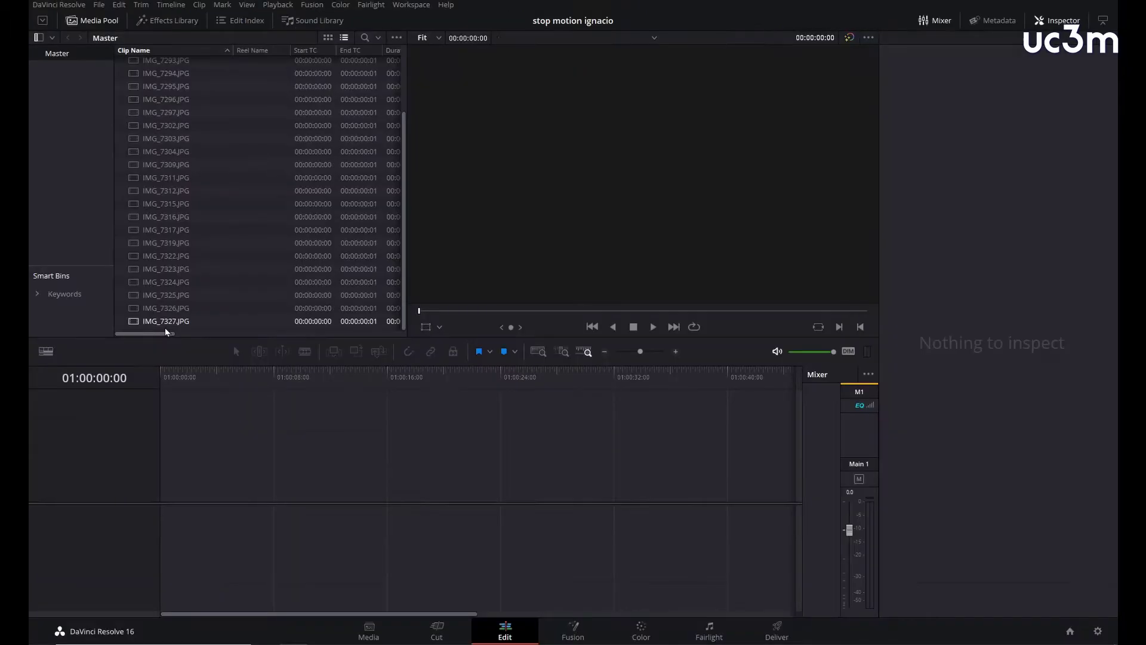
key("ctrl+a")
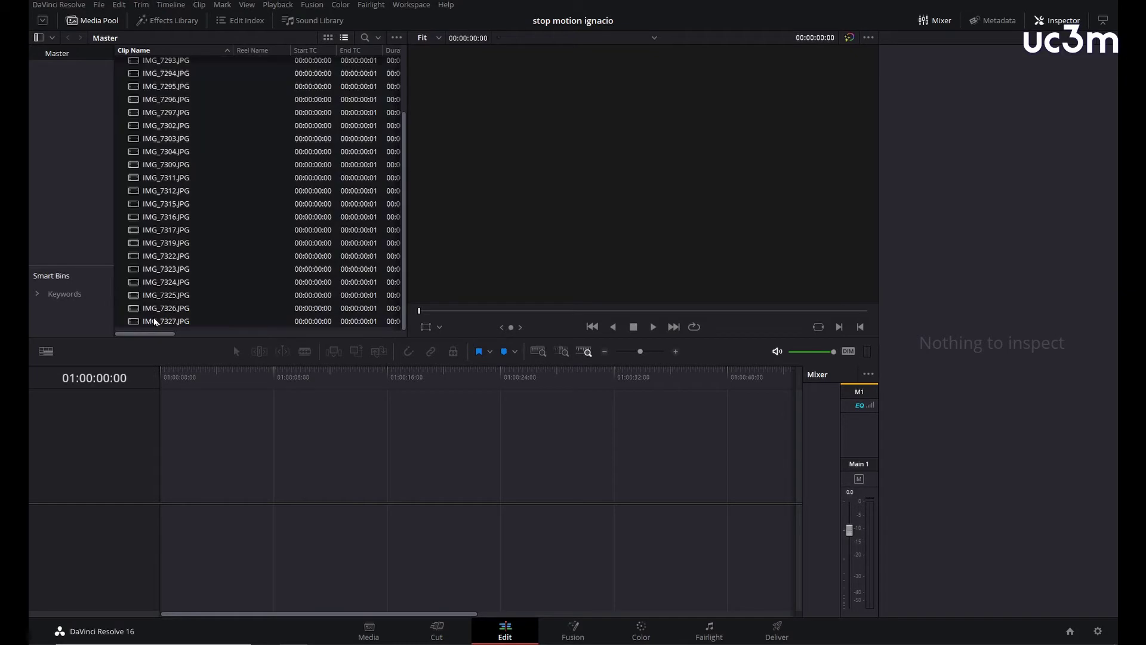
mouse_move(144, 67)
left_mouse_down()
mouse_move(271, 440)
mouse_move(191, 488)
left_mouse_up()
Step: Play back the stop-motion frames, then select all the frame clips on Video 1
mouse_move(195, 375)
left_mouse_down()
mouse_move(247, 376)
mouse_move(311, 401)
left_mouse_up()
mouse_move(363, 483)
left_mouse_down()
mouse_move(192, 493)
mouse_move(338, 492)
mouse_move(313, 493)
left_mouse_up()
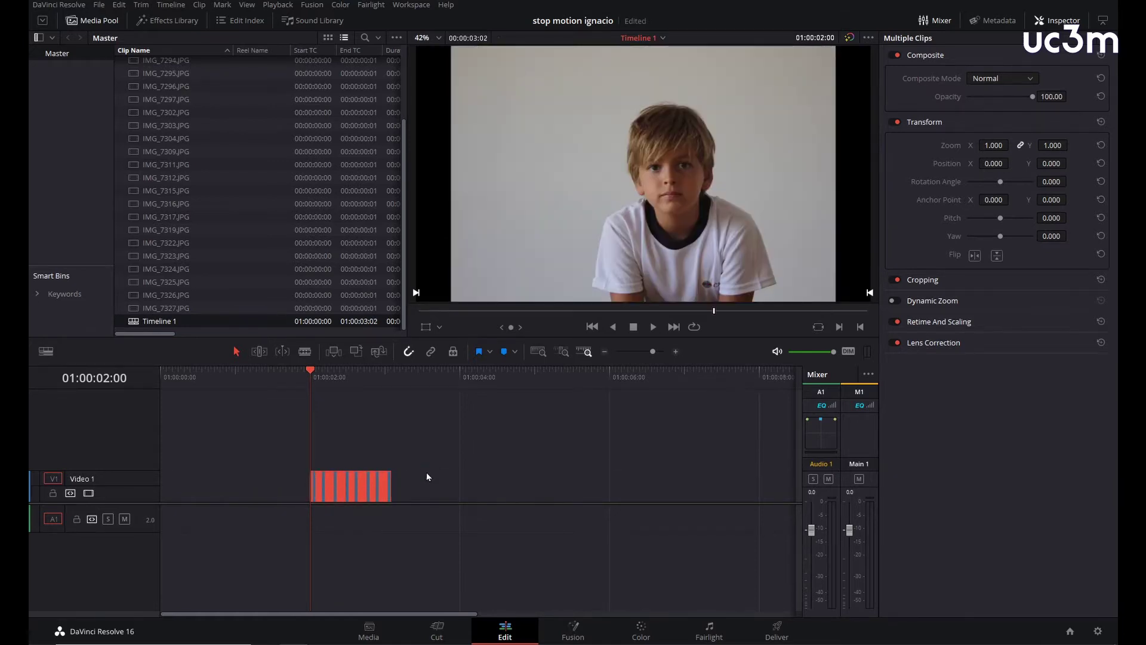
left_click(394, 454)
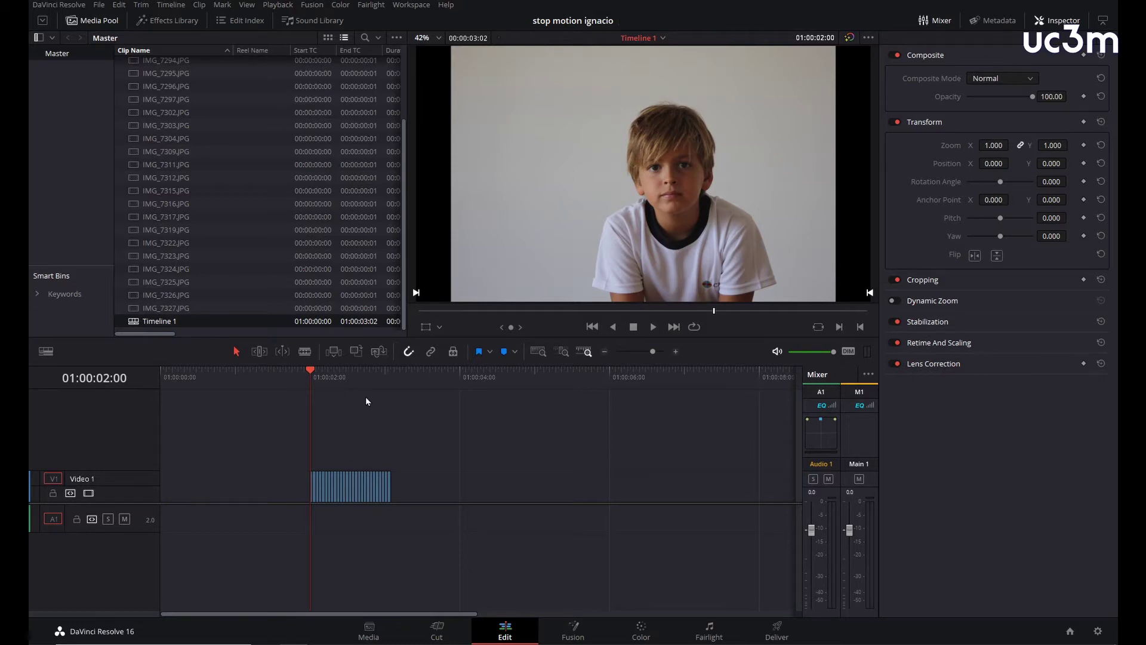
key("space")
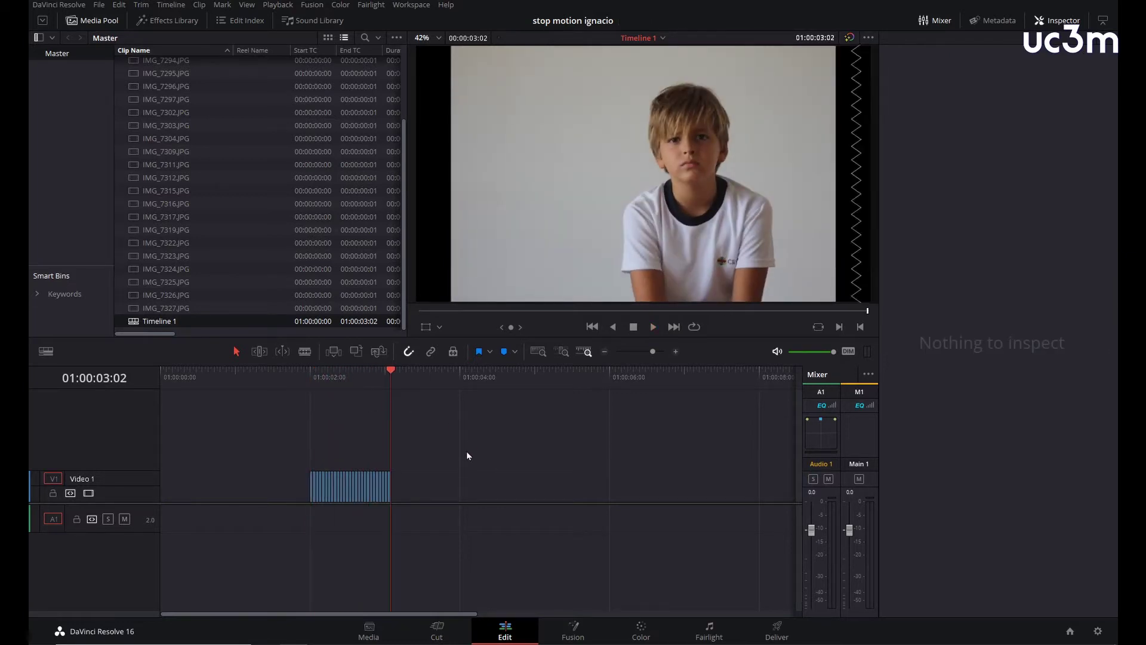
left_click_drag(445, 488, 295, 499)
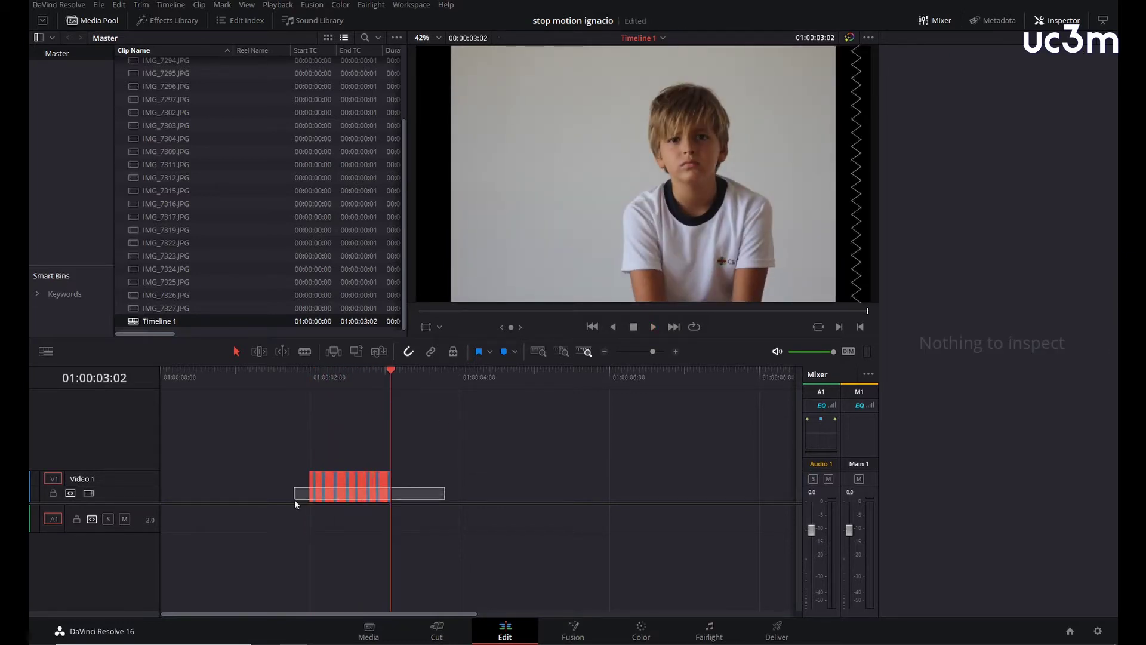
Step: Combine the selected Video 1 stills into a compound clip named 'anima fotos' and select it
right_click(364, 487)
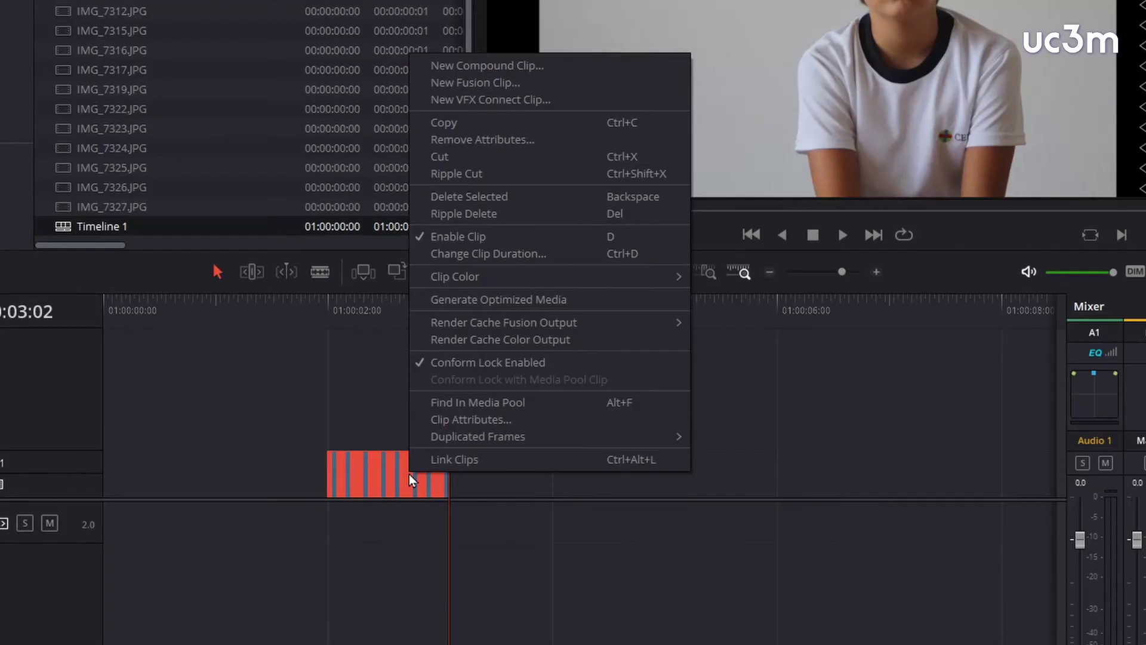
left_click(491, 67)
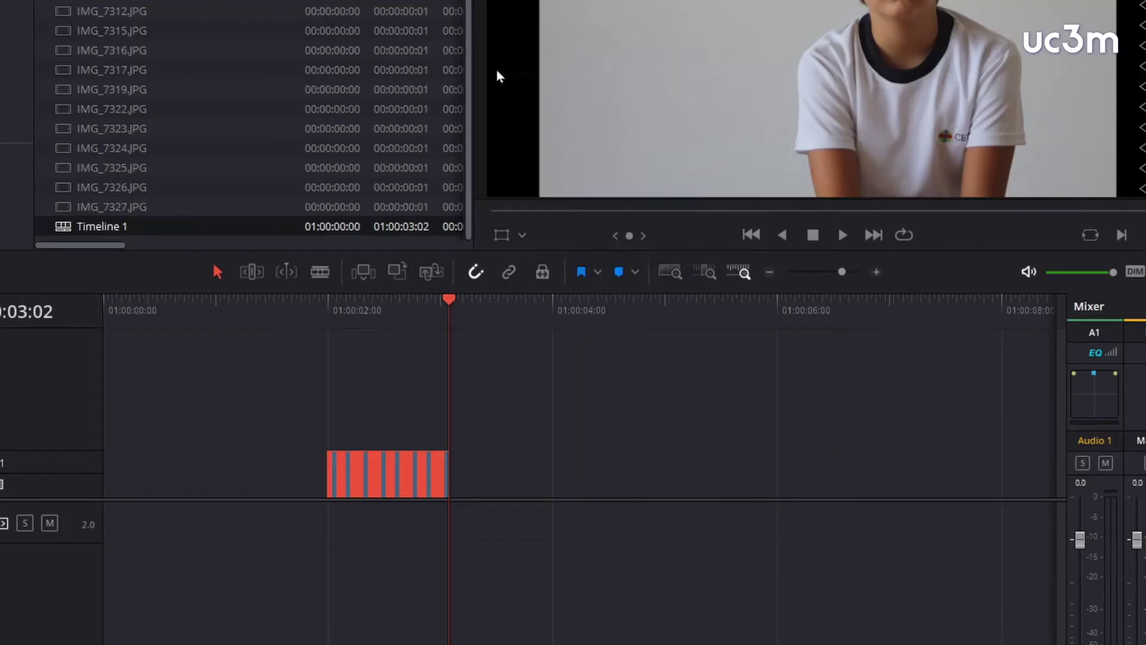
type("ani")
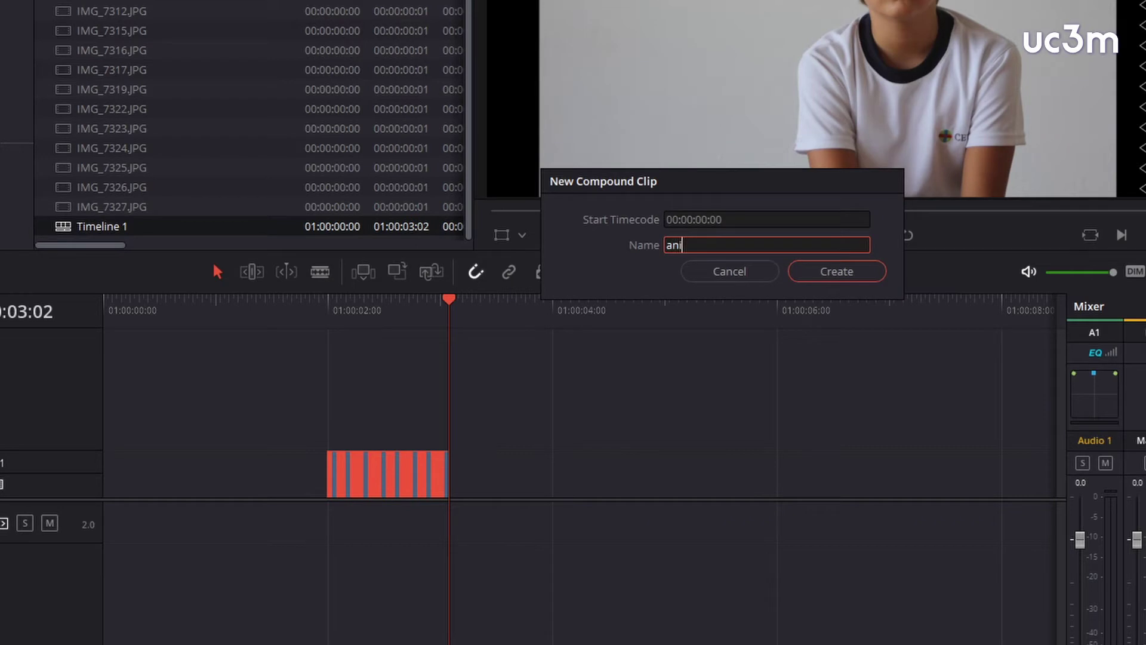
type("ma fotos")
left_click(836, 272)
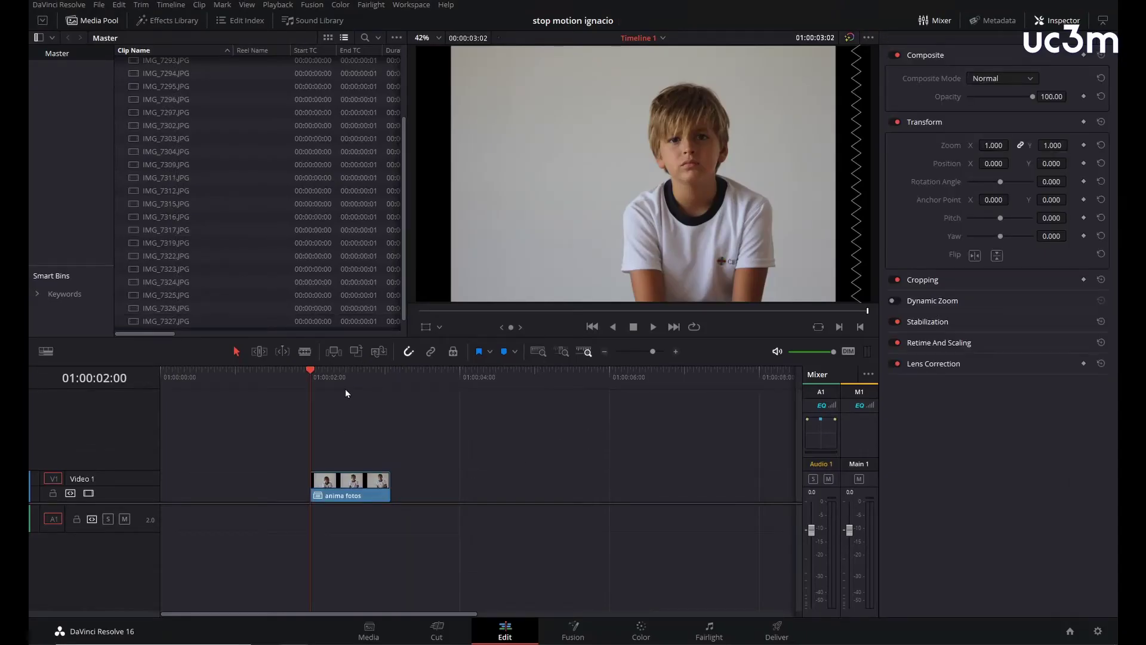
left_click_drag(317, 375, 389, 380)
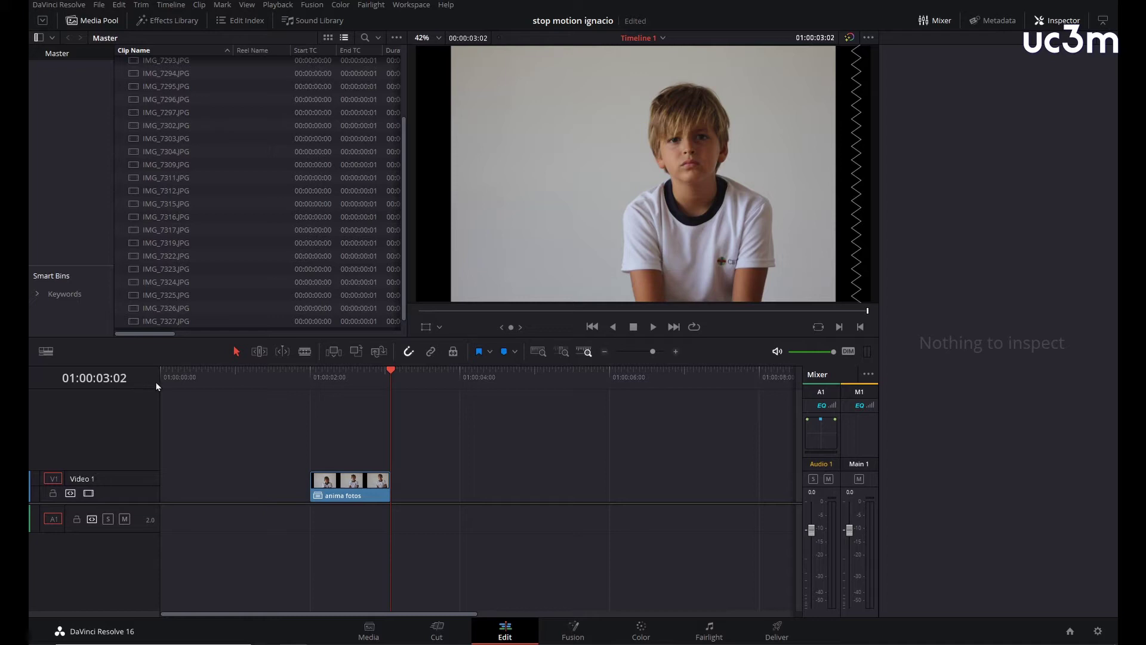
left_click_drag(388, 373, 351, 377)
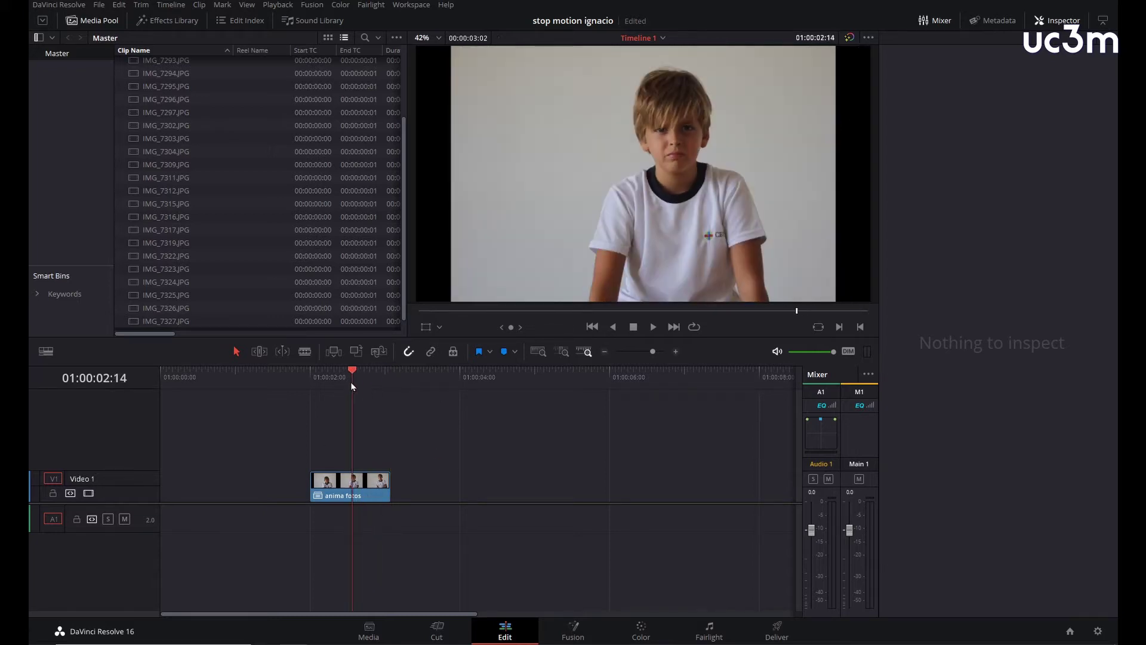
left_click(360, 495)
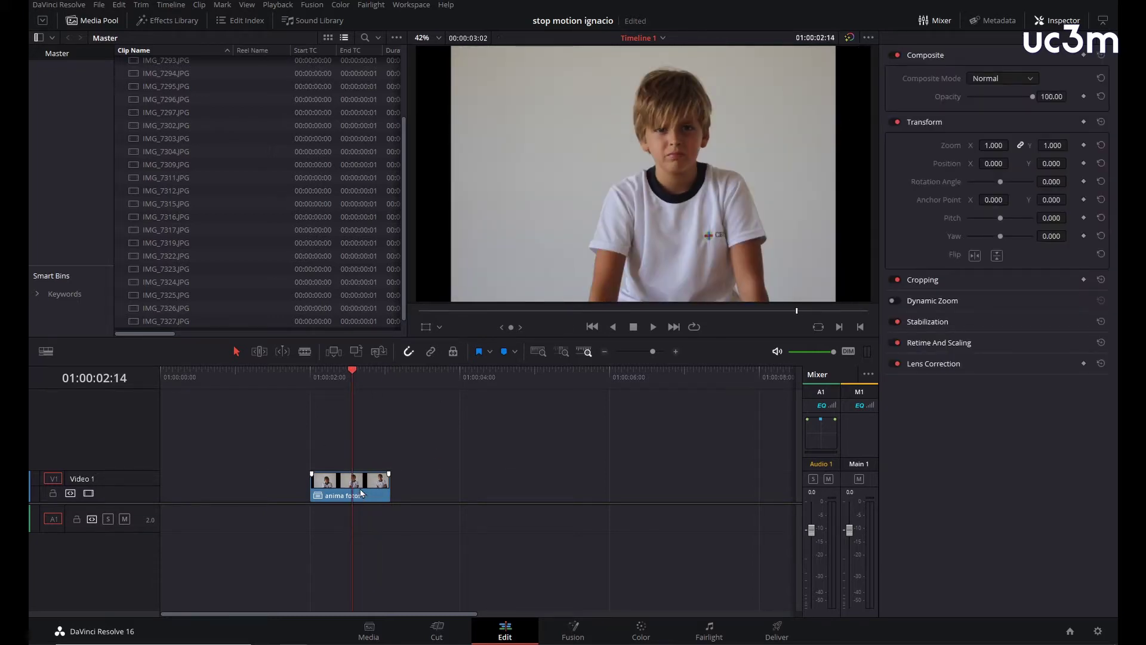
Step: Change the anima fotos clip speed to 3 frames per second
right_click(361, 493)
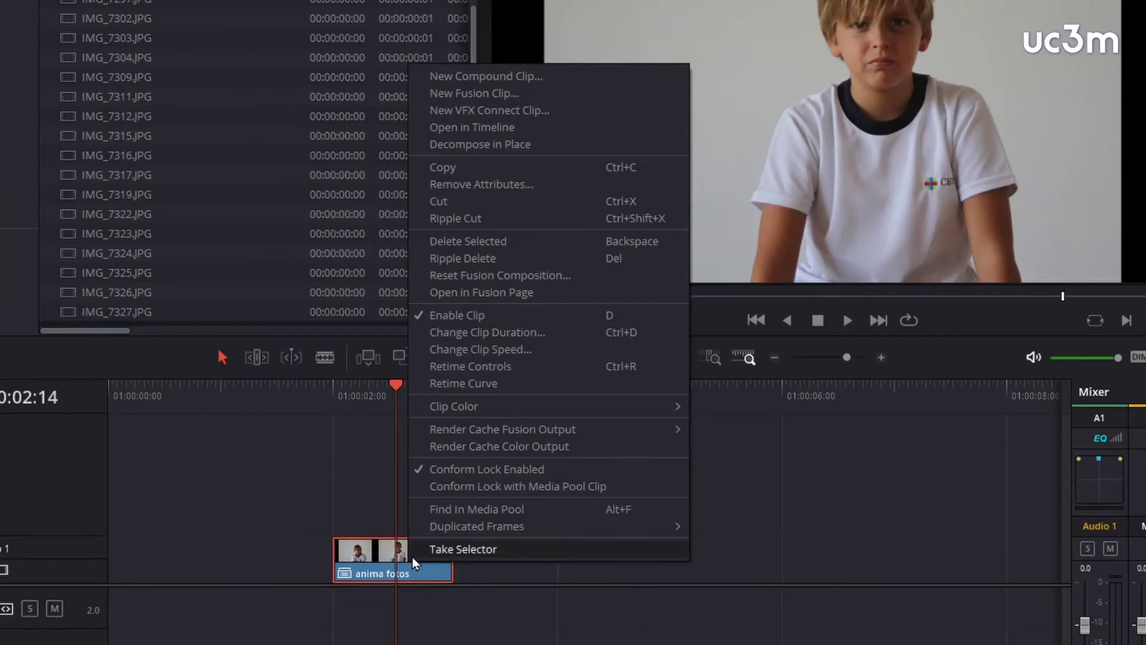
left_click(491, 352)
left_click(372, 345)
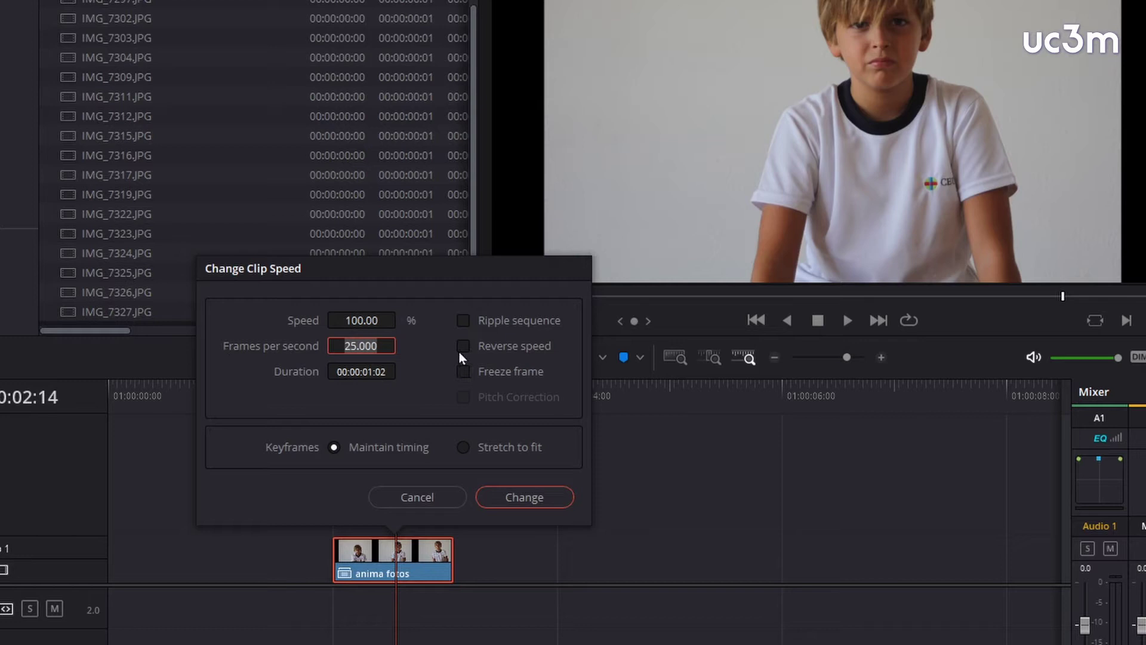
type("3")
key("Return")
left_click(523, 496)
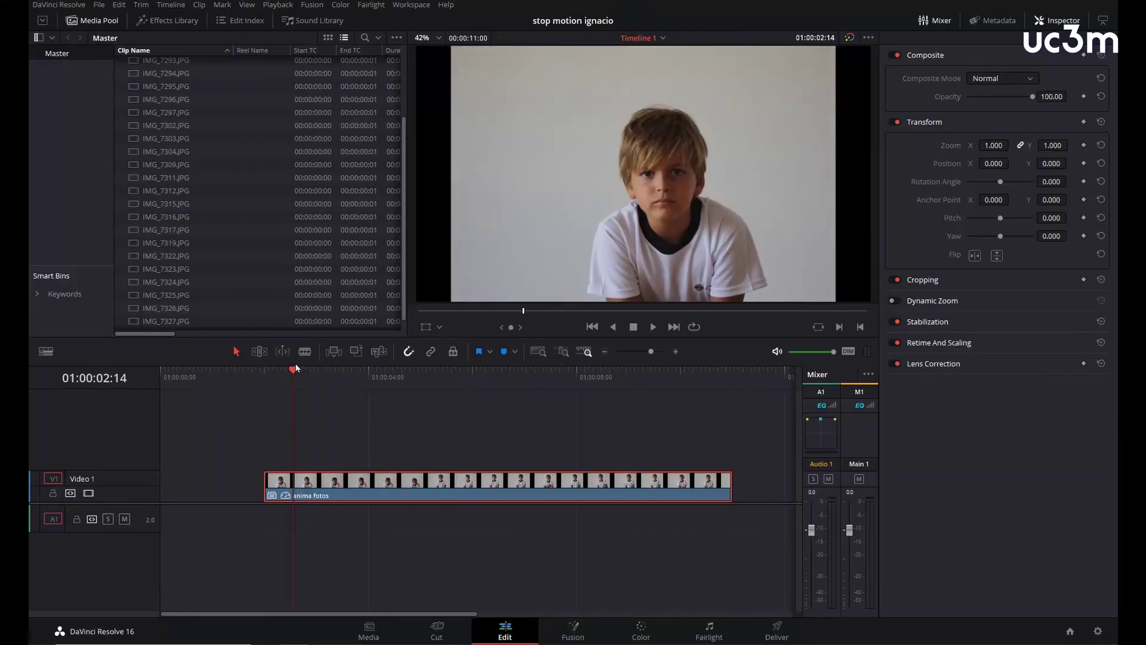
Step: Play back the slowed anima fotos clip from 01:00:02:00
mouse_move(290, 374)
left_mouse_down()
mouse_move(261, 382)
mouse_move(716, 398)
left_mouse_up()
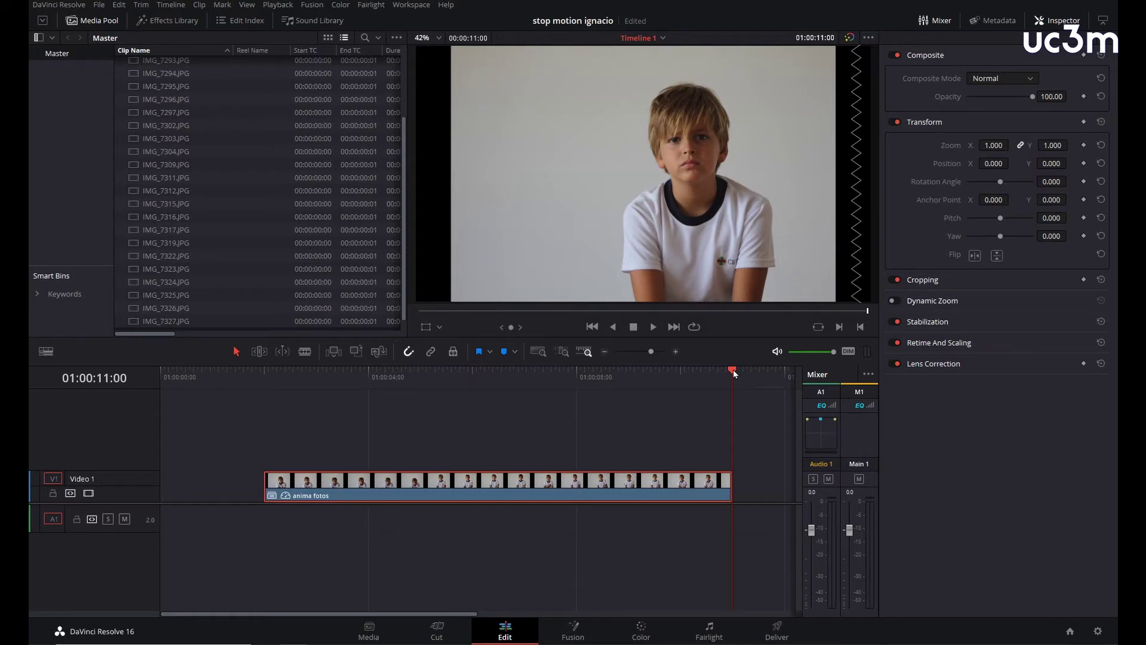
left_click_drag(733, 370, 265, 392)
key("space")
left_click_drag(733, 375, 263, 400)
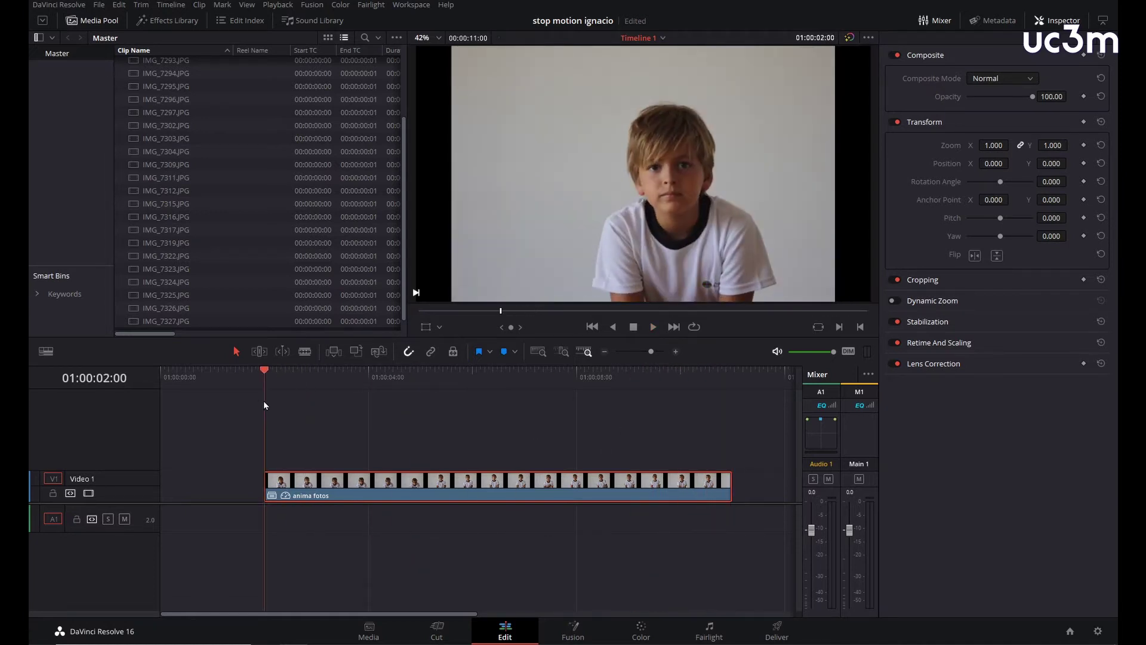
Step: Create a musica bin holding Computers-Take-Over-3.wav and place the music on audio track A1
left_click(369, 631)
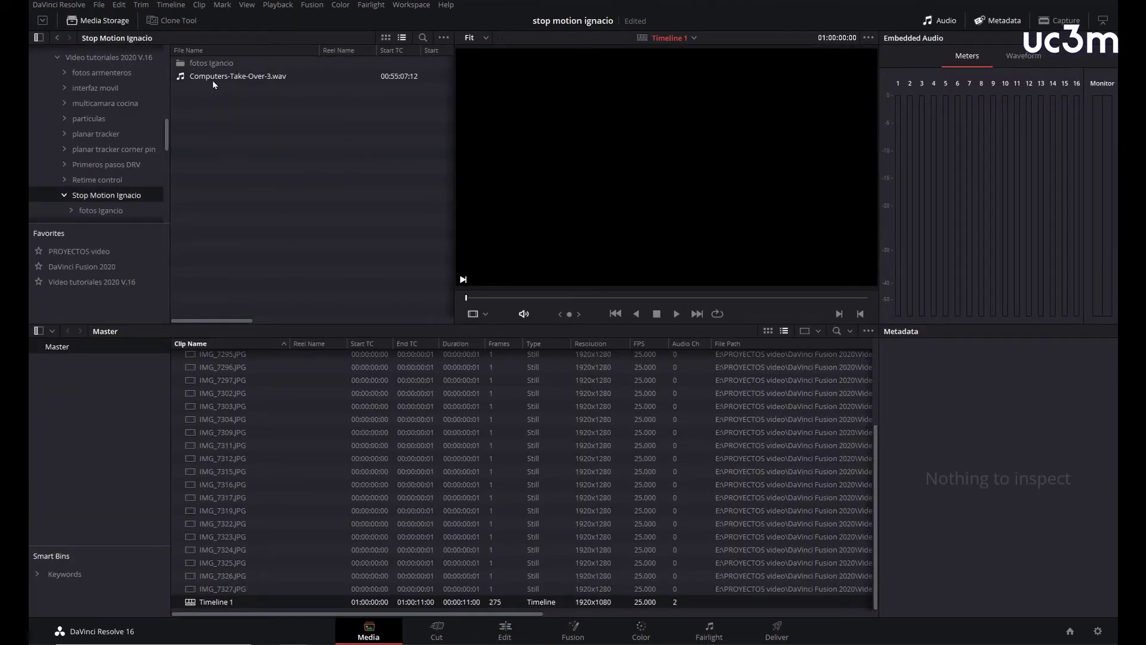
right_click(68, 394)
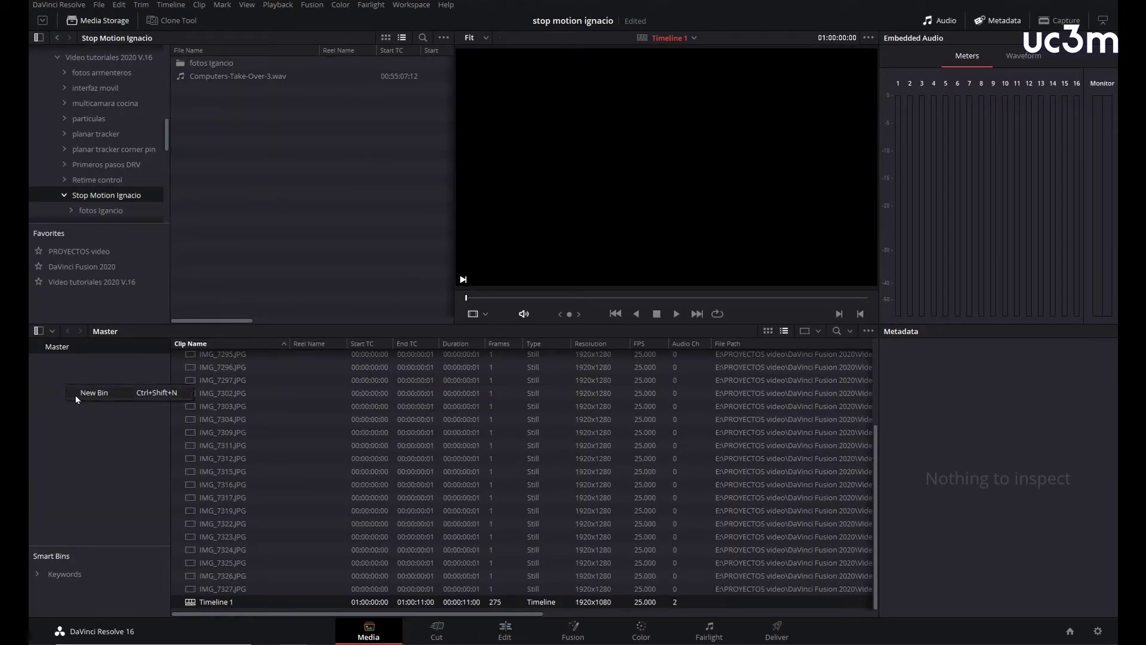
left_click(79, 395)
type("muscia")
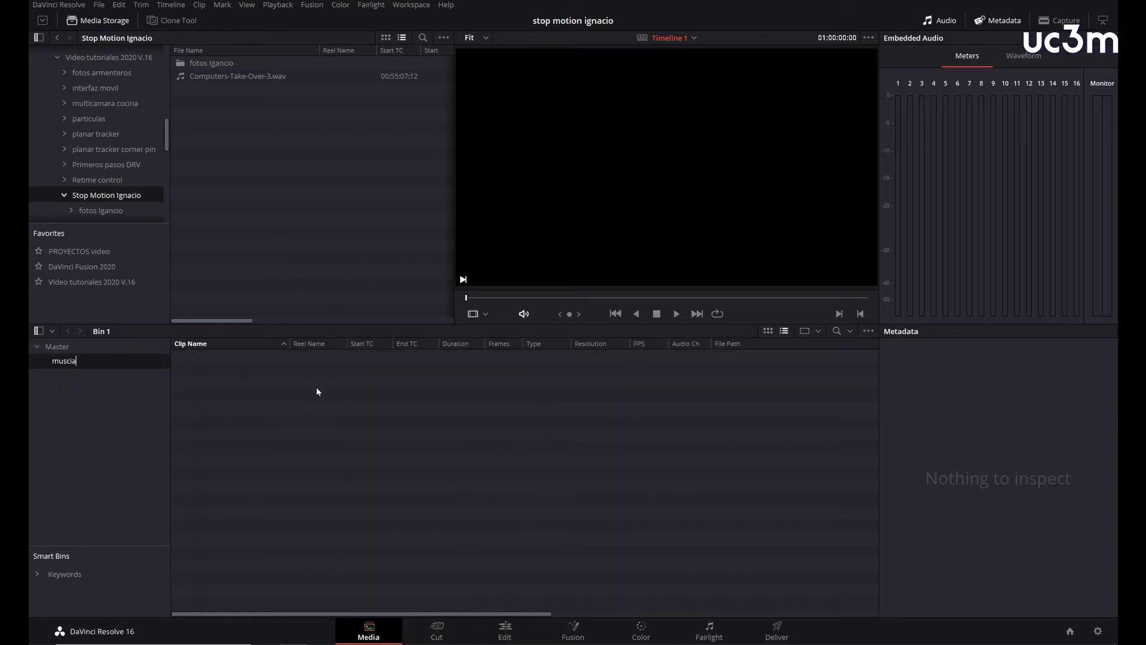
key("Return")
mouse_move(227, 77)
left_mouse_down()
mouse_move(105, 244)
mouse_move(76, 366)
left_mouse_up()
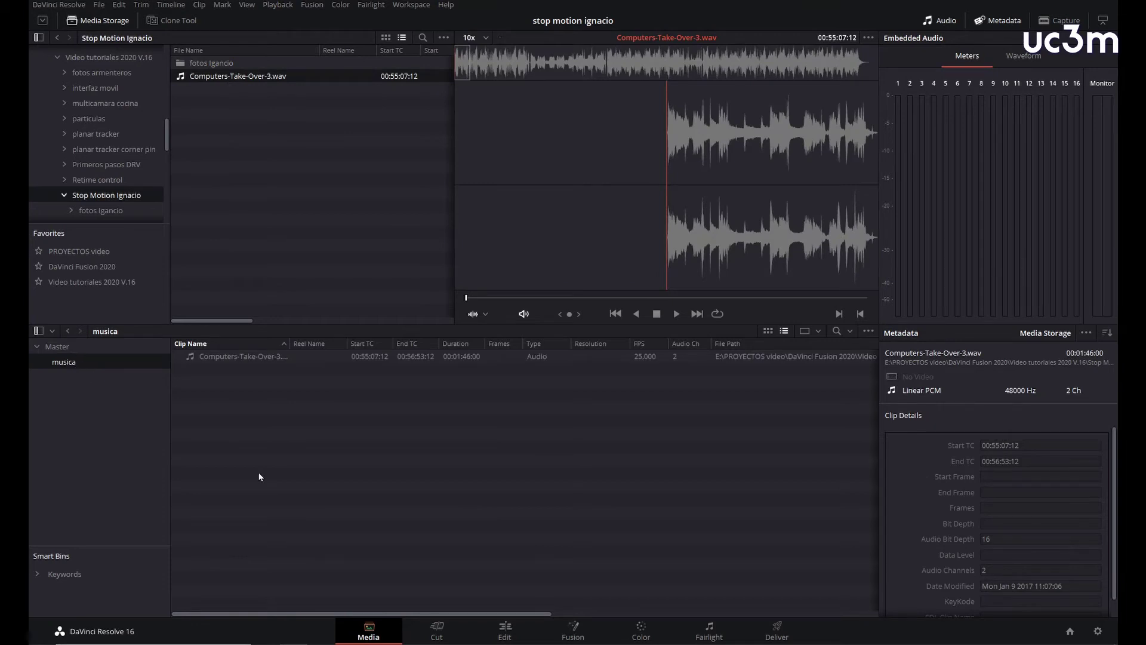
left_click(505, 632)
mouse_move(179, 63)
left_mouse_down()
mouse_move(137, 521)
mouse_move(227, 525)
left_mouse_up()
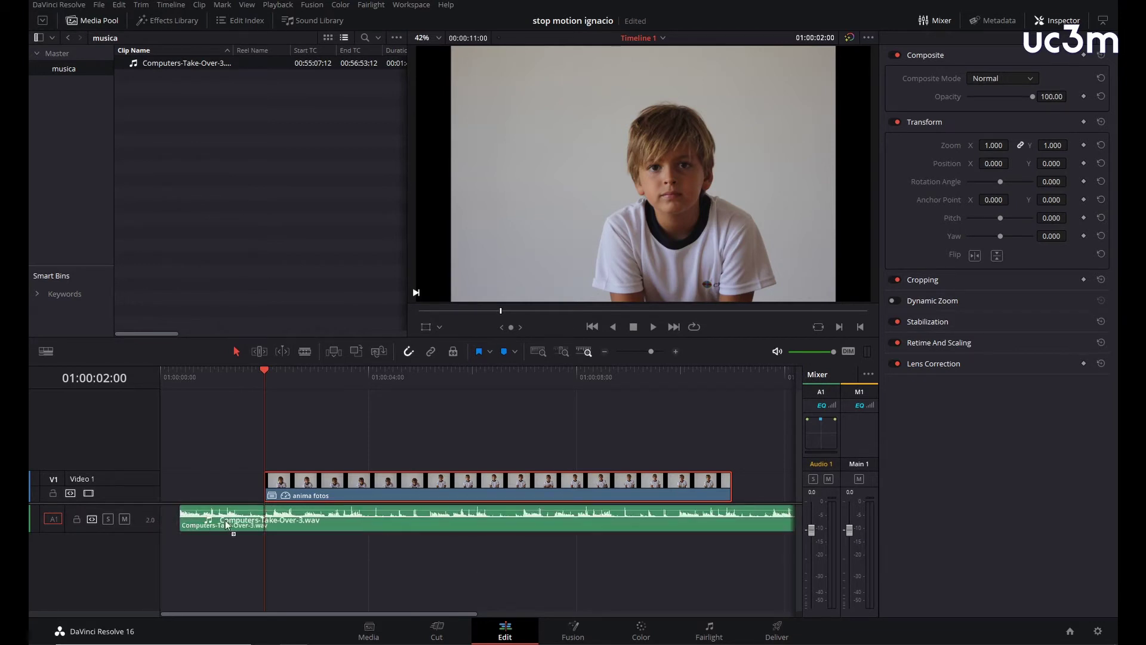
Step: Move the music to the timeline start at 01:00:00:00 and play it through
left_click_drag(227, 525, 166, 514)
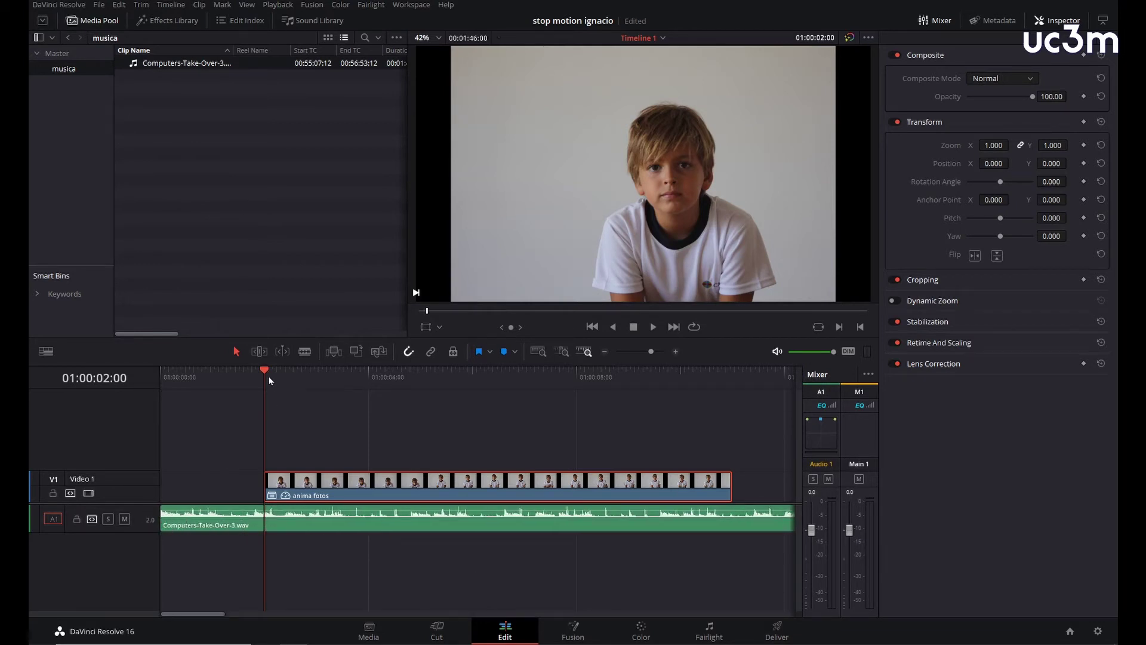
key("Home")
key("space")
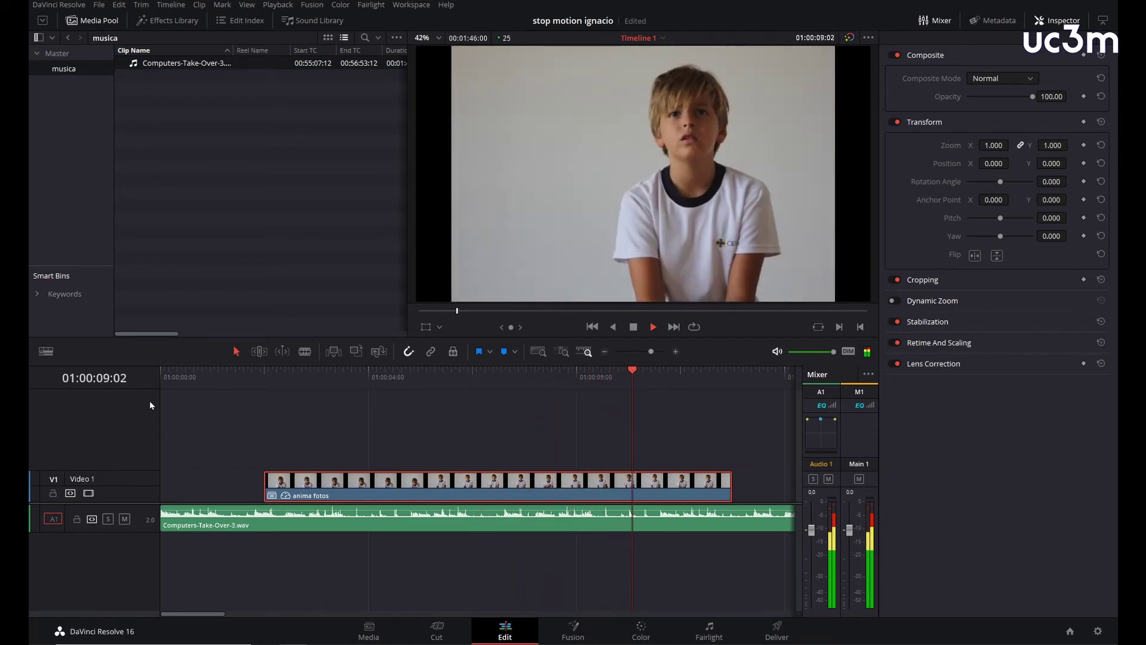
key("space")
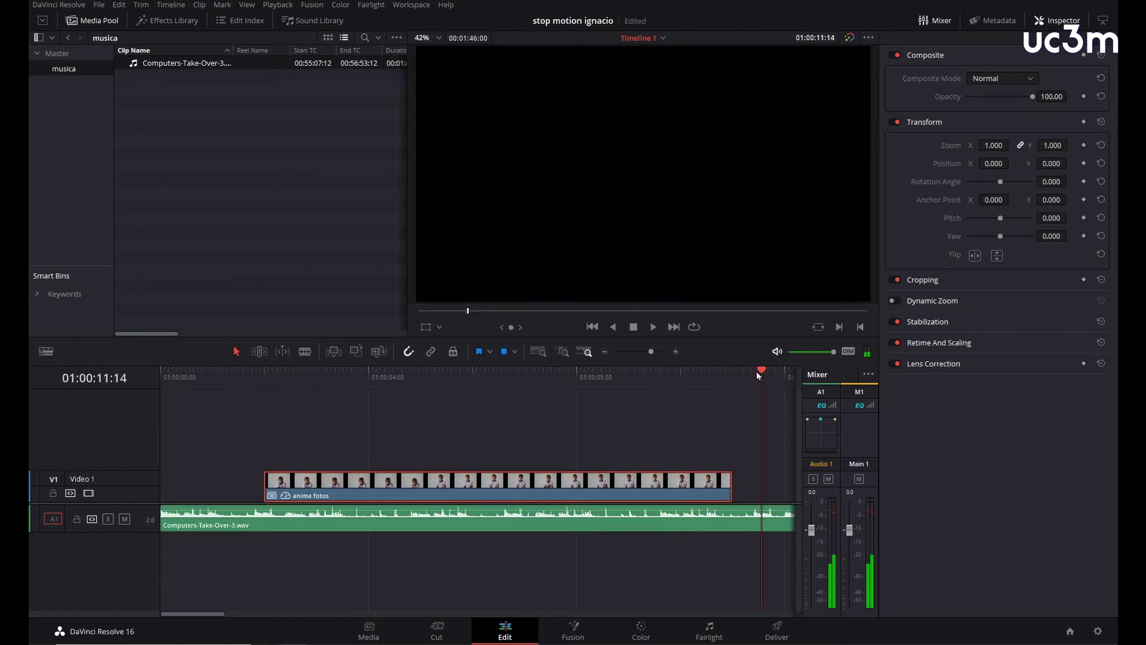
Step: Preview the music against the animation and park the playhead at 01:00:03:14 with Detail Zoom
left_click_drag(758, 375, 471, 425)
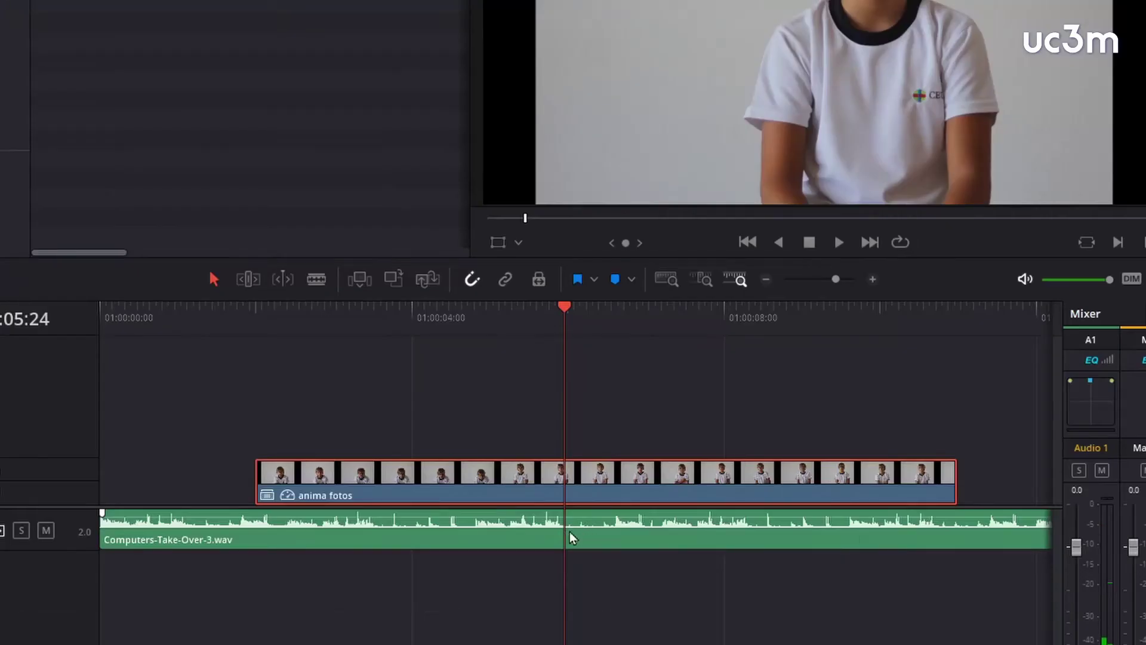
key("space")
key("space")
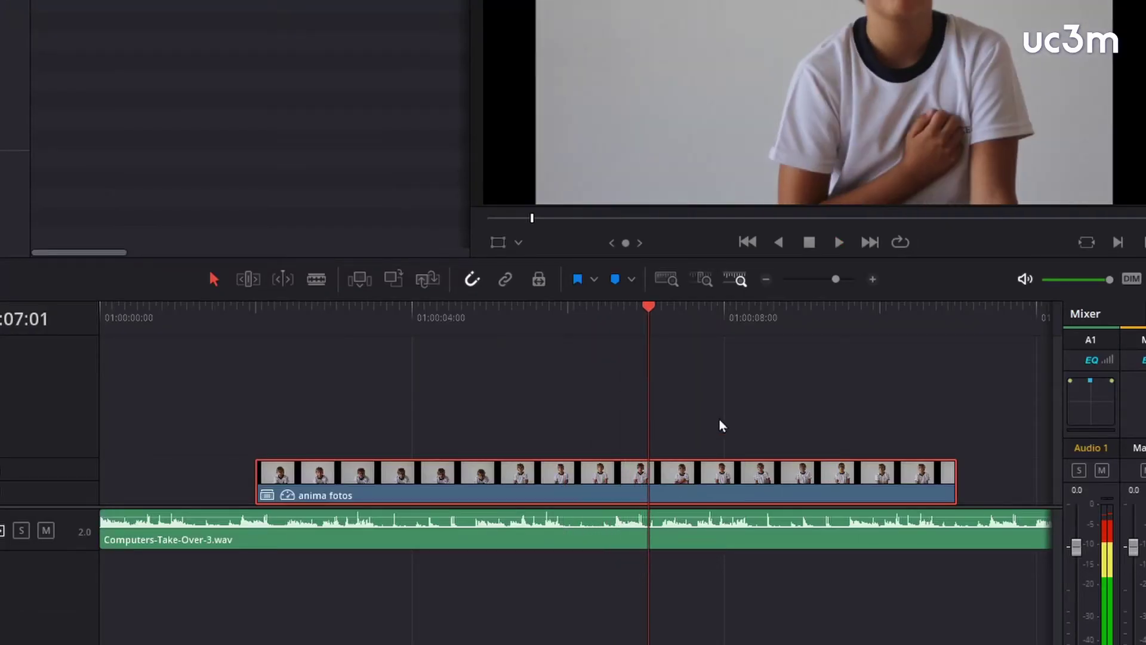
left_click_drag(639, 313, 752, 356)
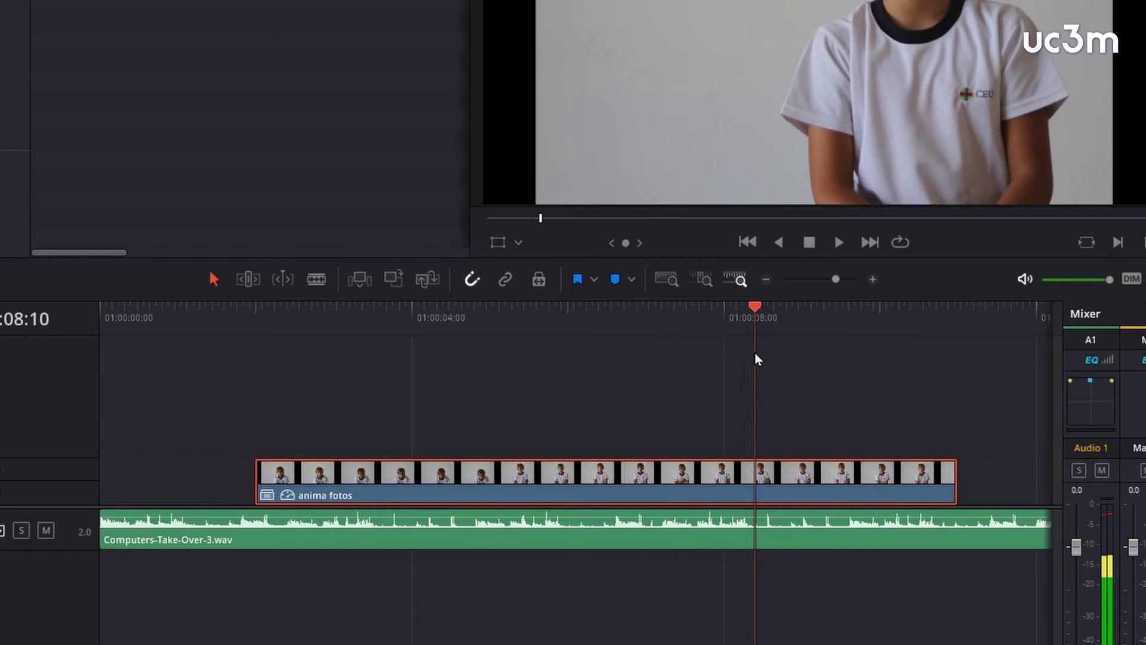
key("space")
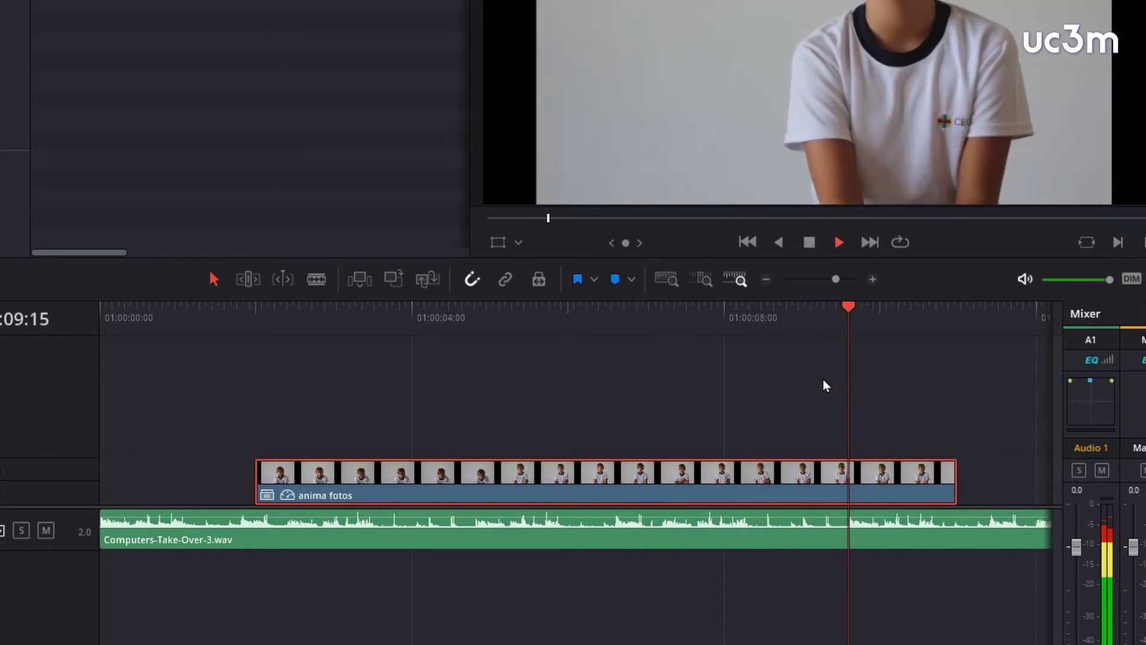
left_click_drag(865, 313, 380, 382)
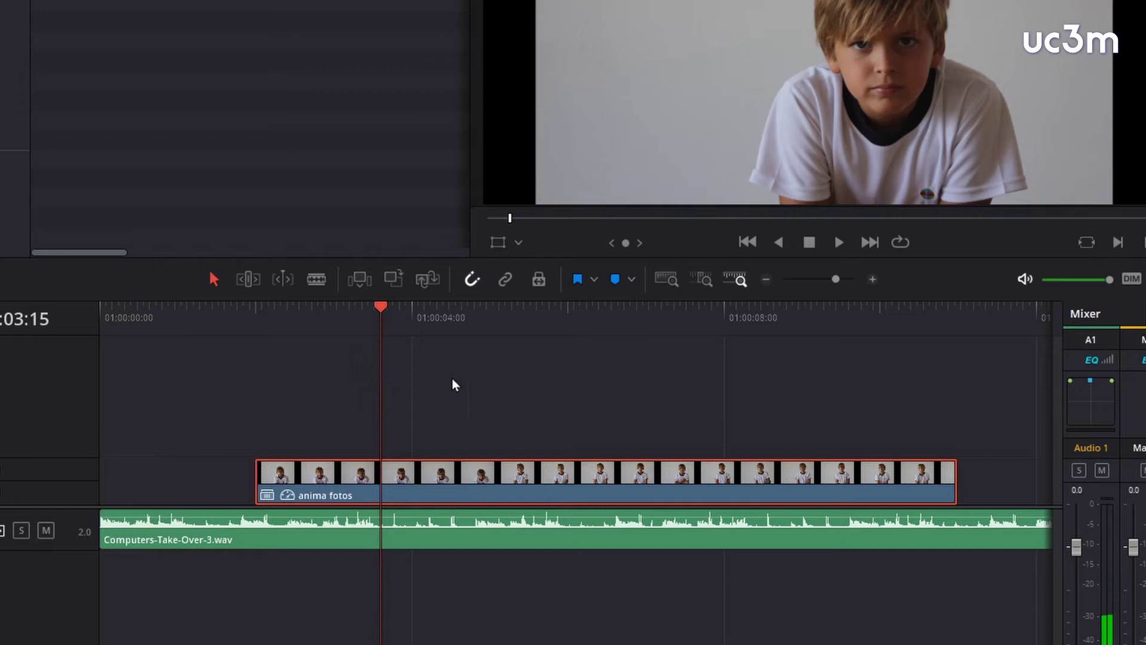
left_click(704, 278)
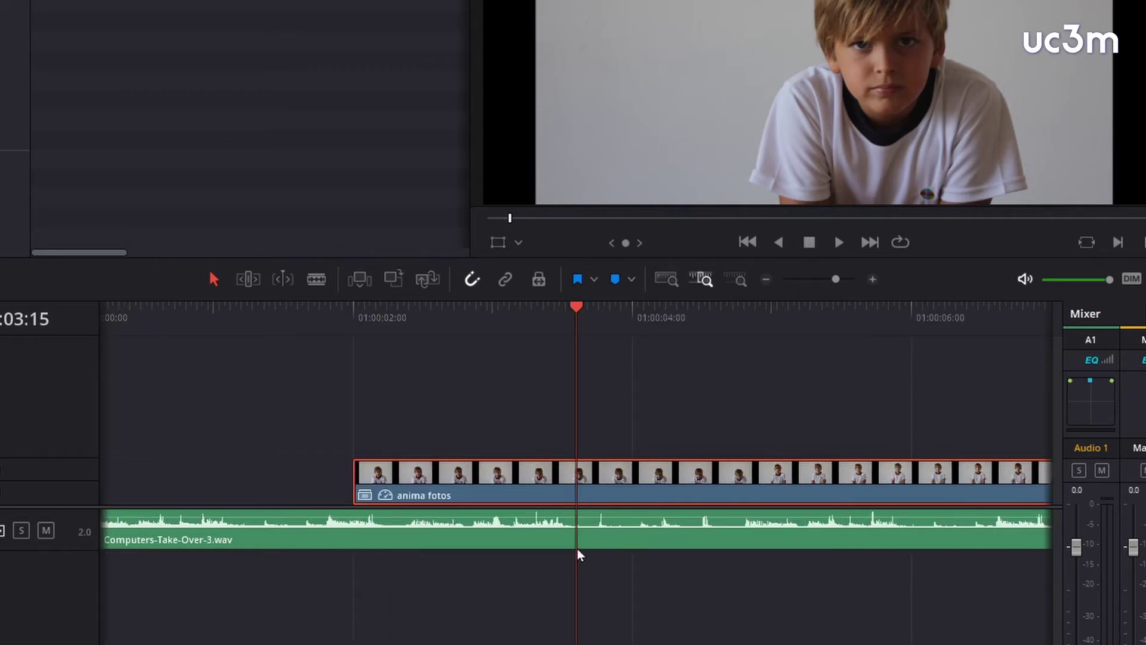
left_click_drag(587, 322, 570, 317)
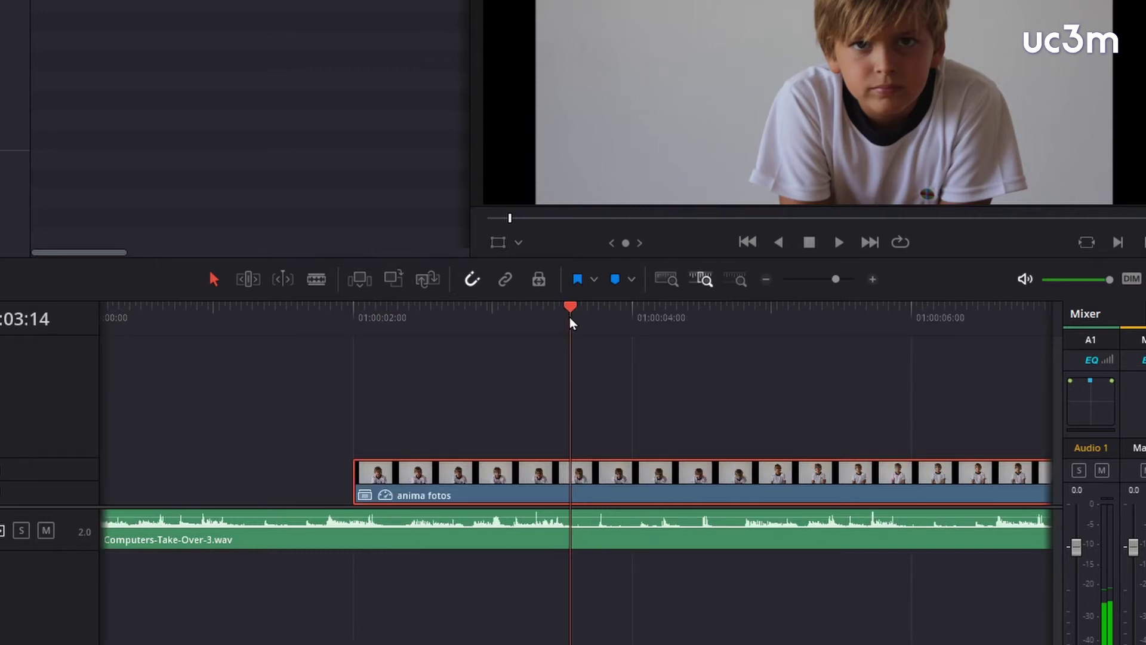
Step: Blade the music at 01:00:03:14, delete the opening piece, and slide the rest left
left_click(315, 278)
left_click(570, 526)
left_click_drag(200, 421, 233, 582)
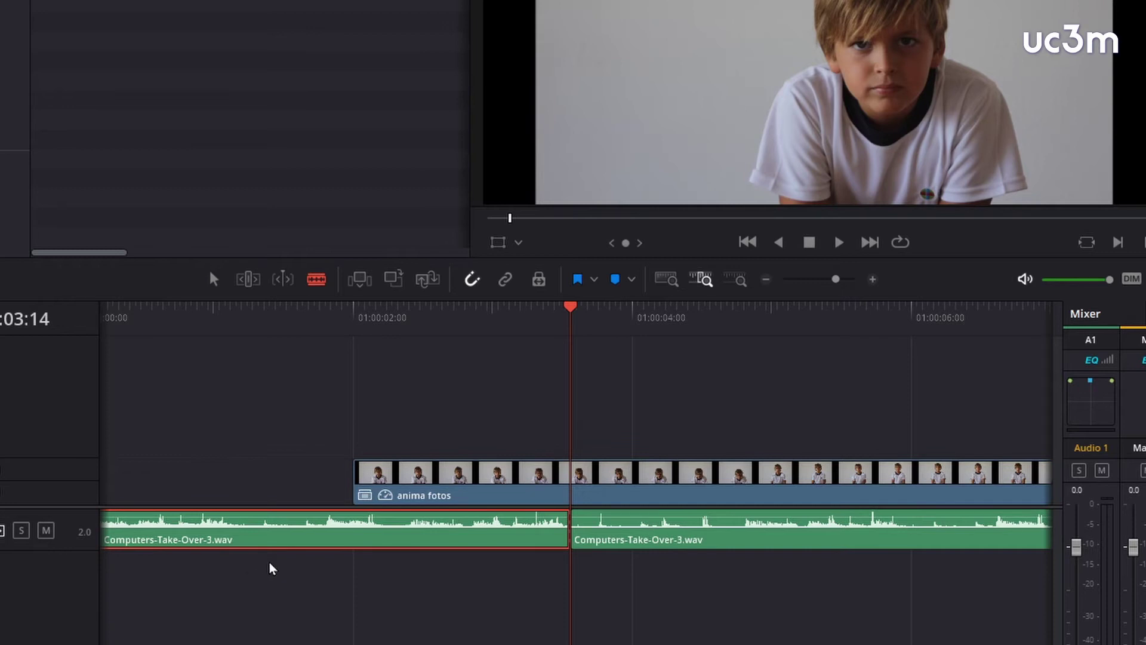
key("Delete")
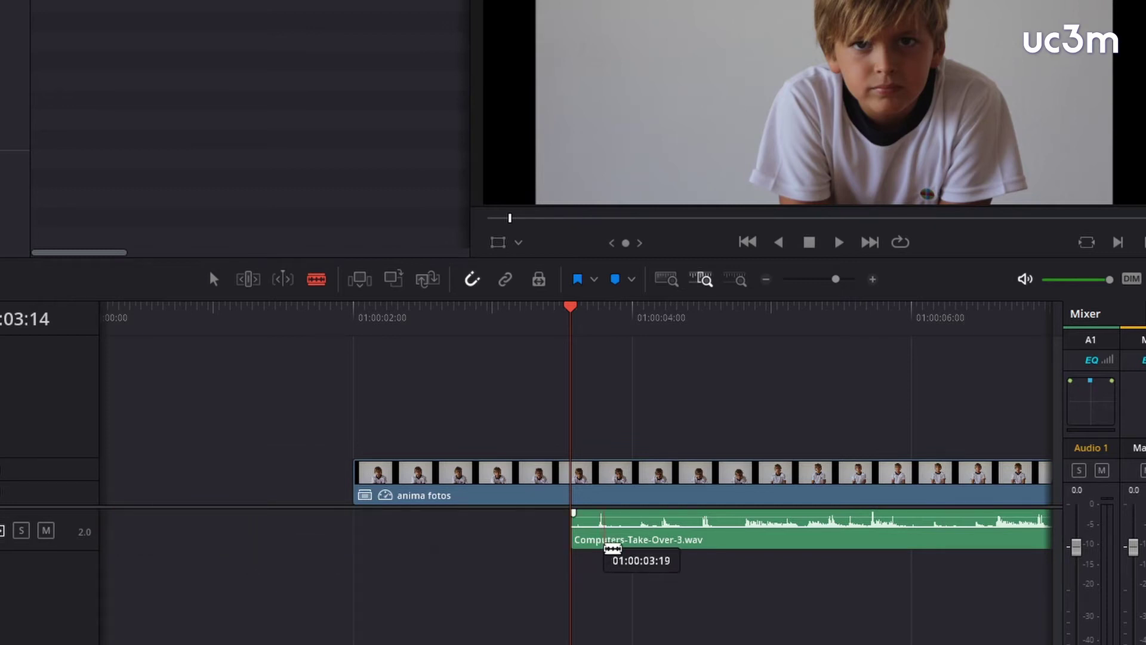
left_click_drag(754, 540, 374, 524)
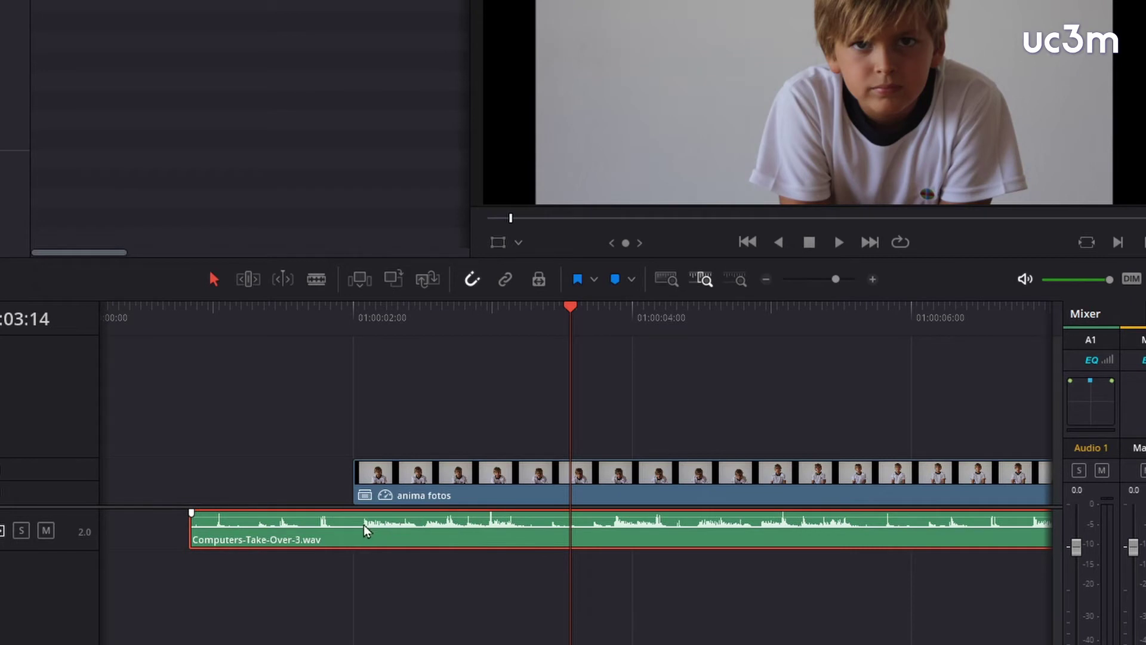
left_click_drag(377, 539, 374, 540)
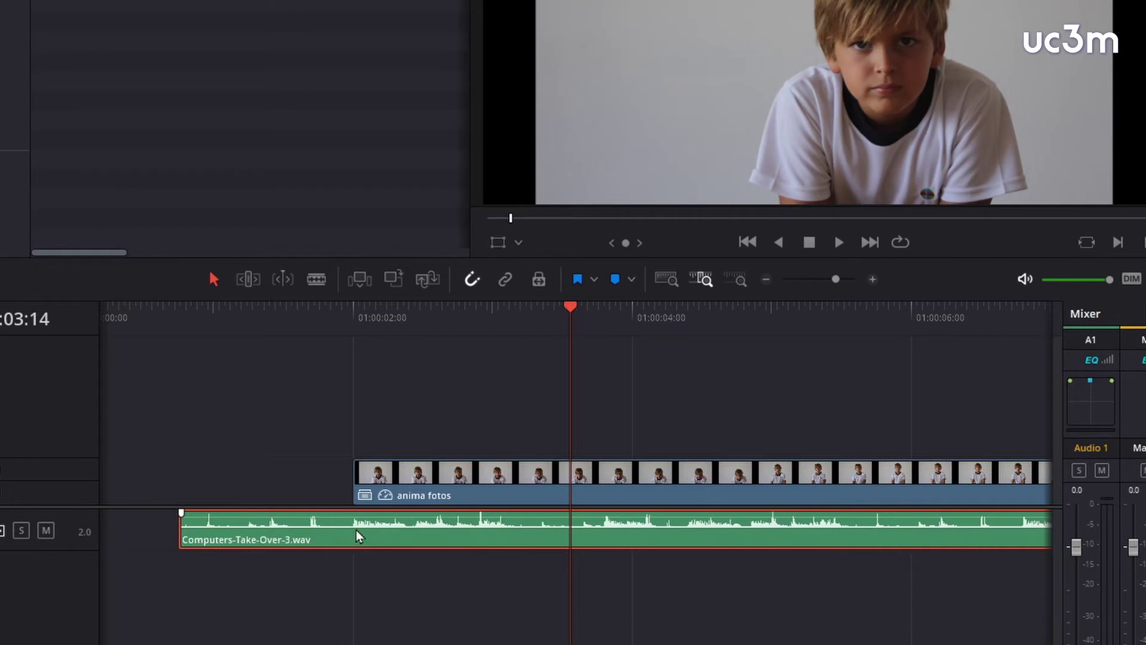
left_click_drag(571, 322, 179, 356)
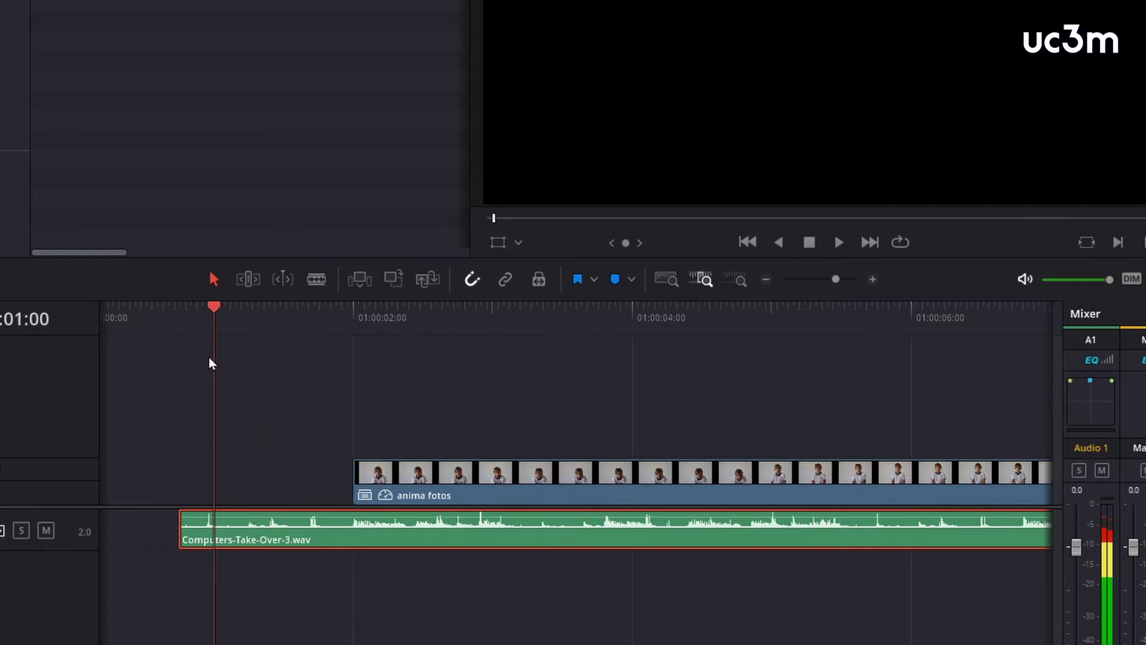
key("space")
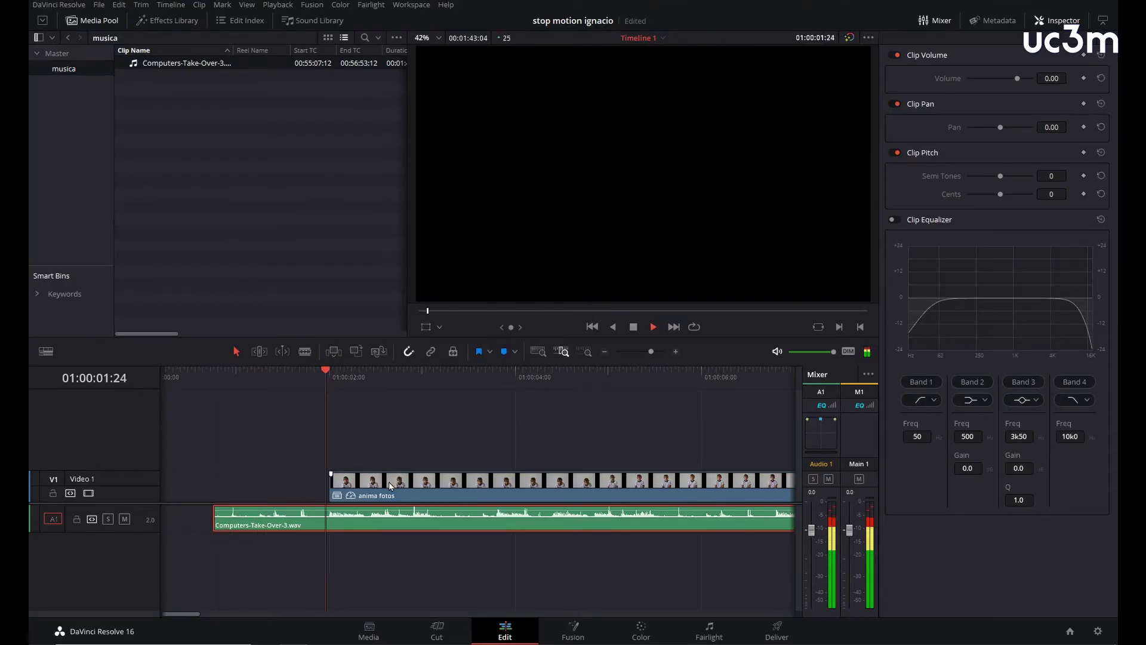
key("space")
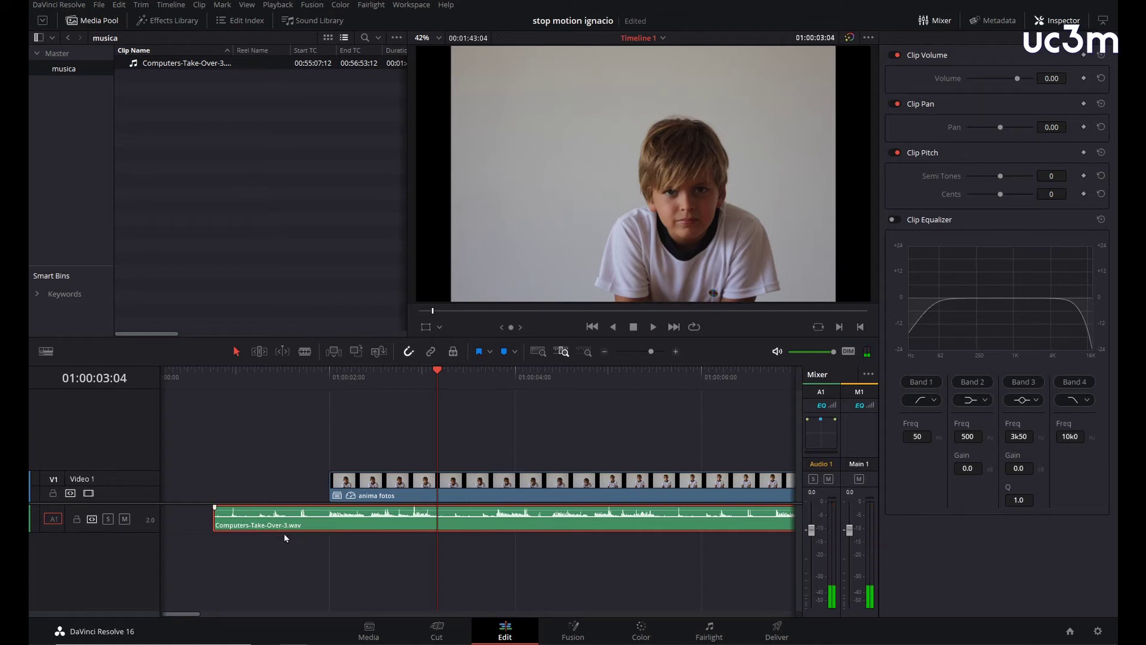
left_click_drag(437, 371, 212, 412)
key("space")
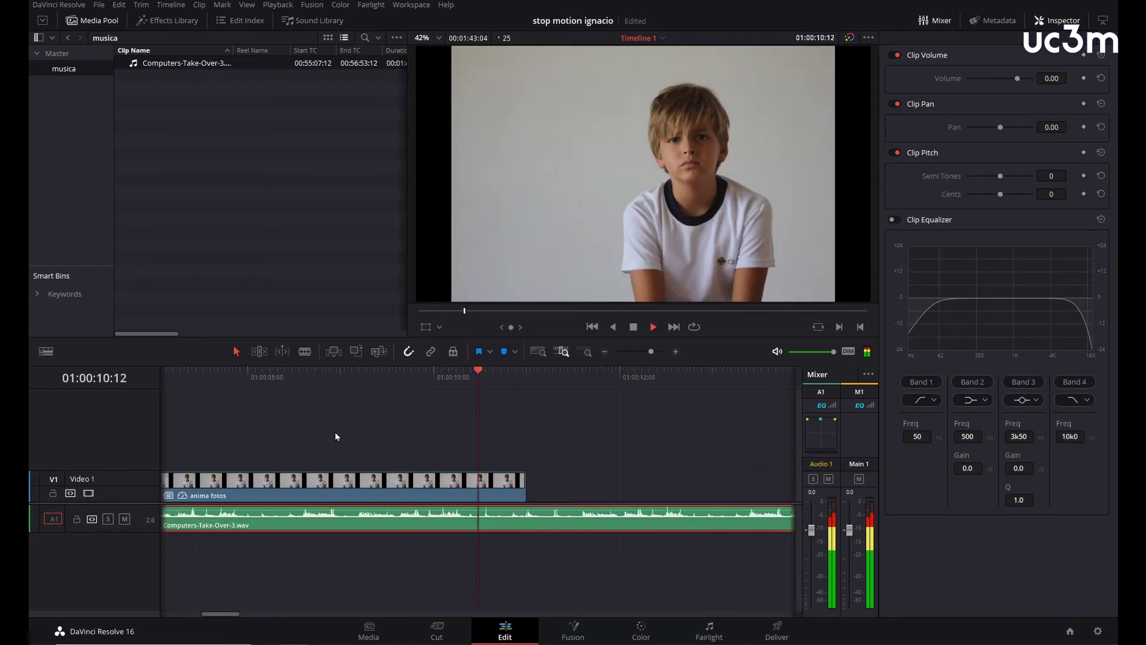
key("space")
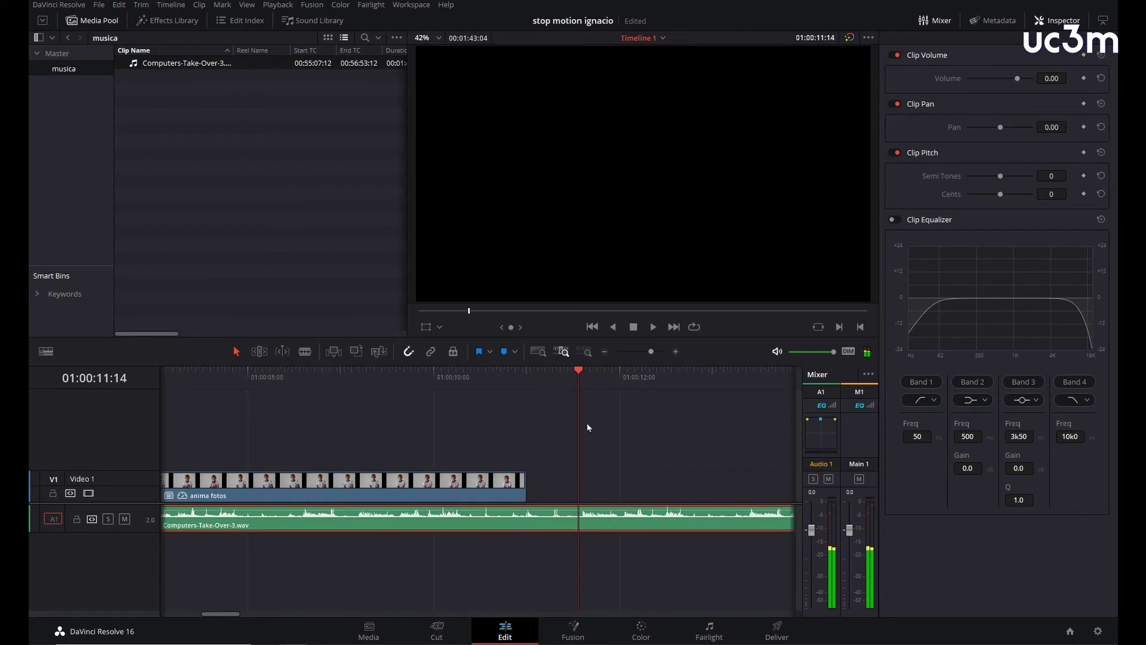
Step: Split the music at 01:00:11:14, delete the tail, and play back the ending
left_click_drag(582, 385, 572, 400)
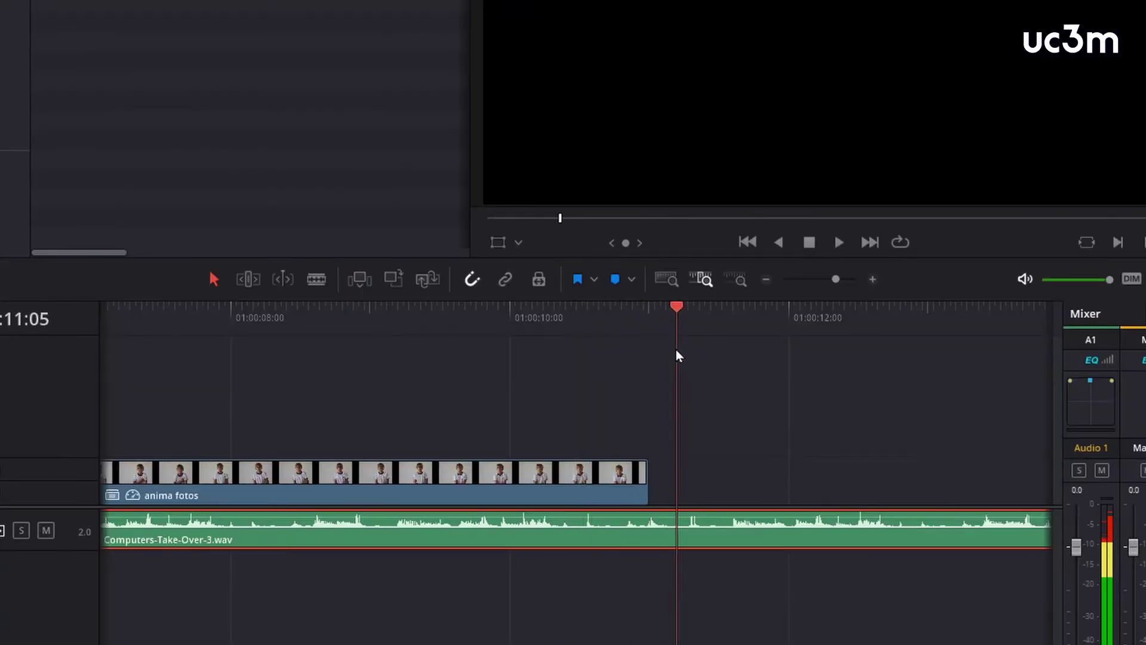
left_click_drag(716, 352, 728, 355)
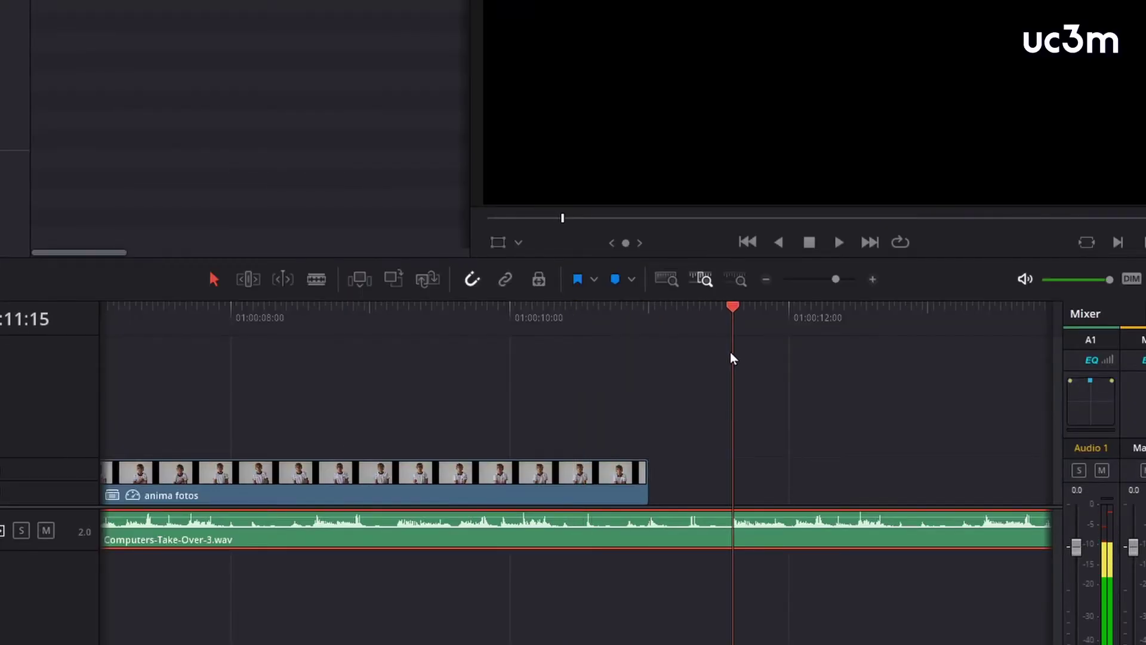
left_click(317, 278)
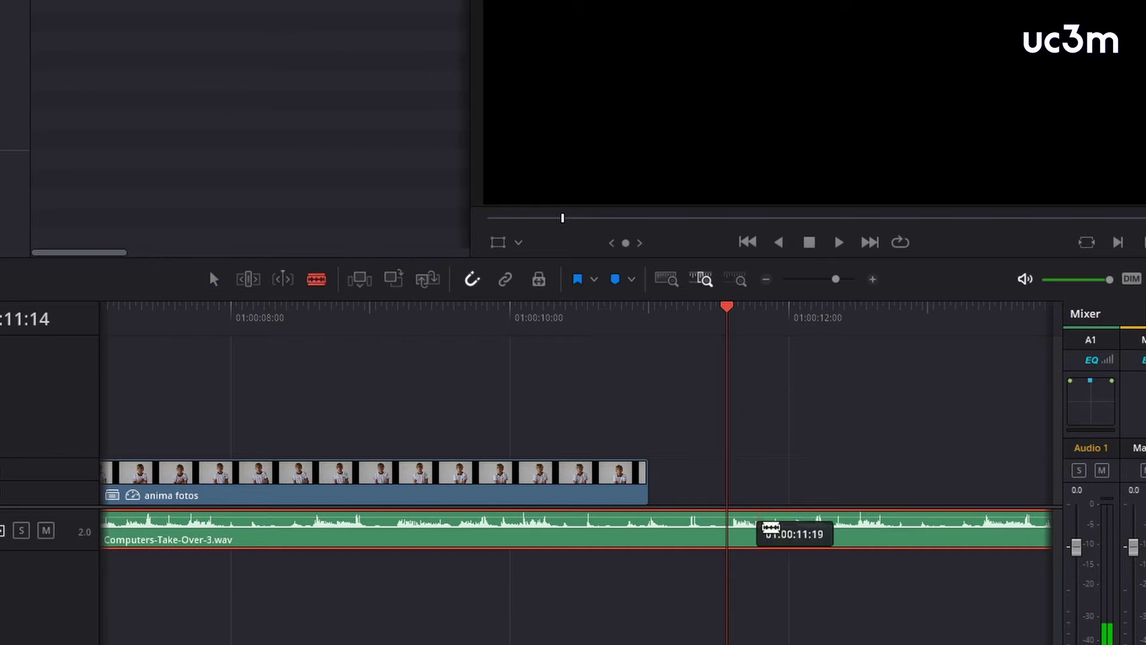
left_click(727, 525)
left_click(817, 529)
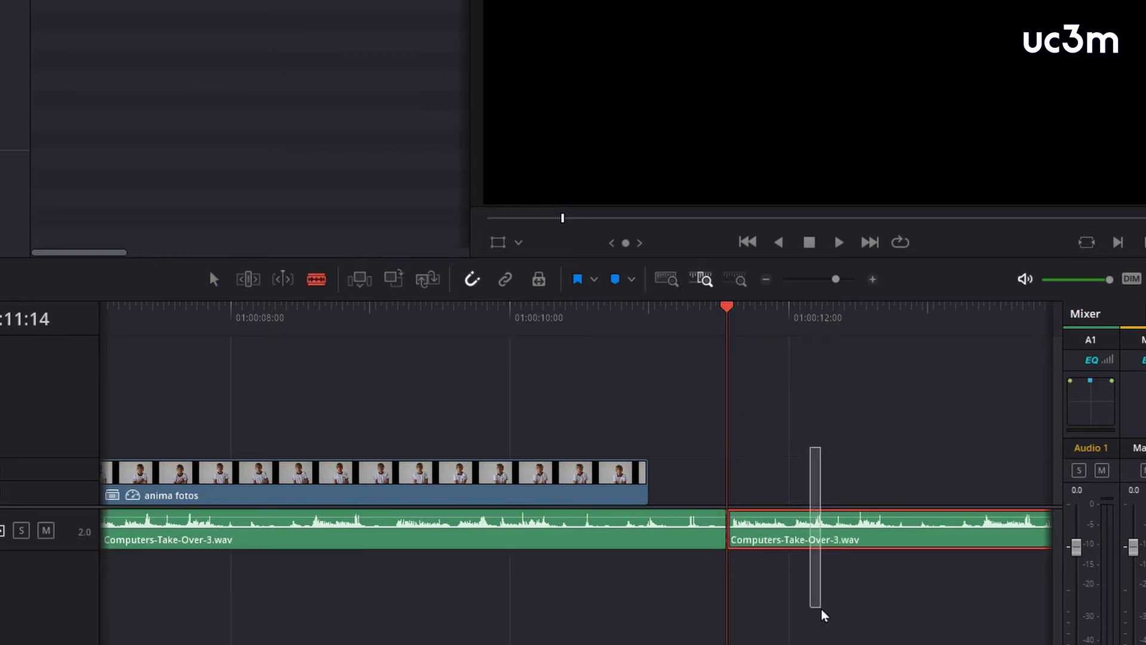
key("Delete")
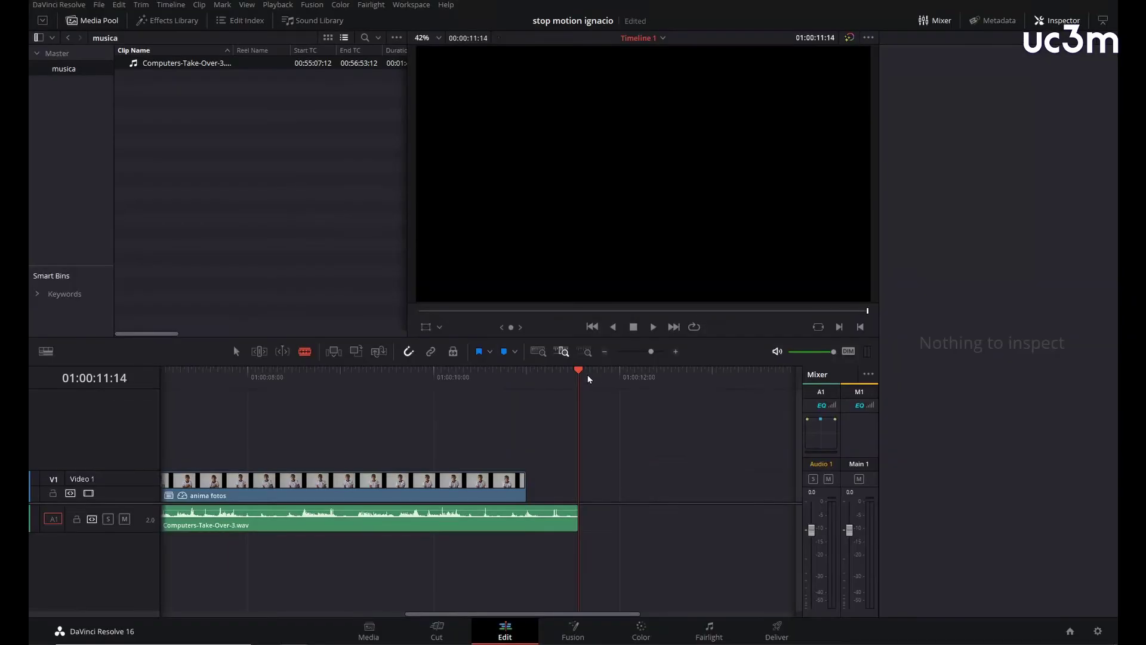
left_click_drag(579, 401, 451, 401)
key("space")
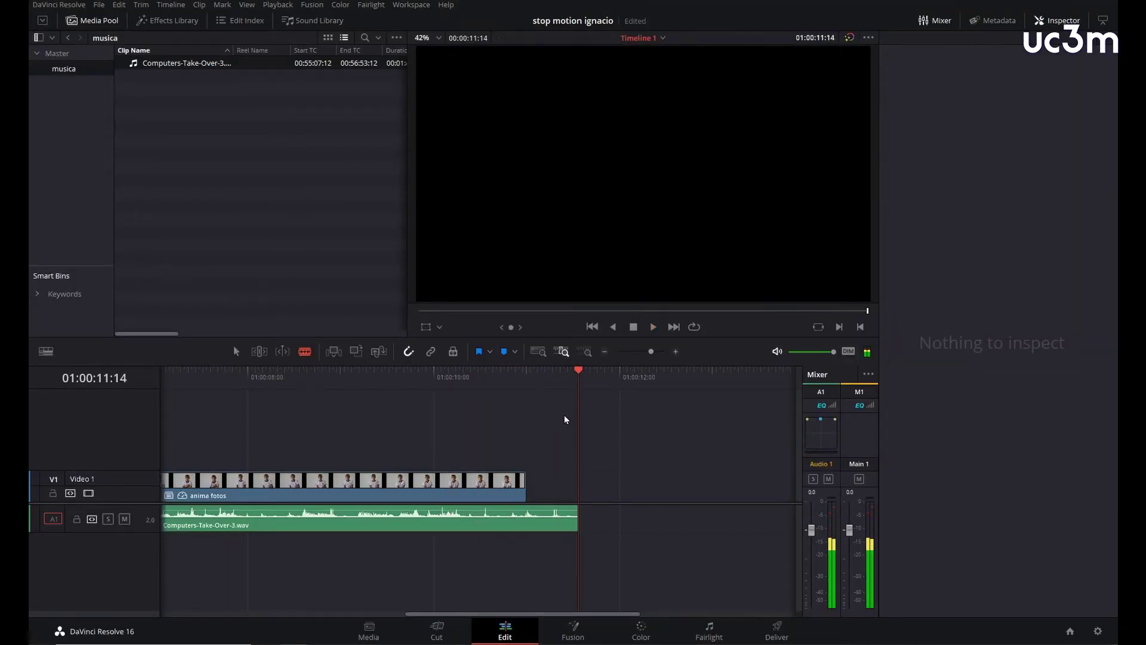
Step: Play the edit from the timeline start to review the current timing
scroll(716, 442, "down", 3)
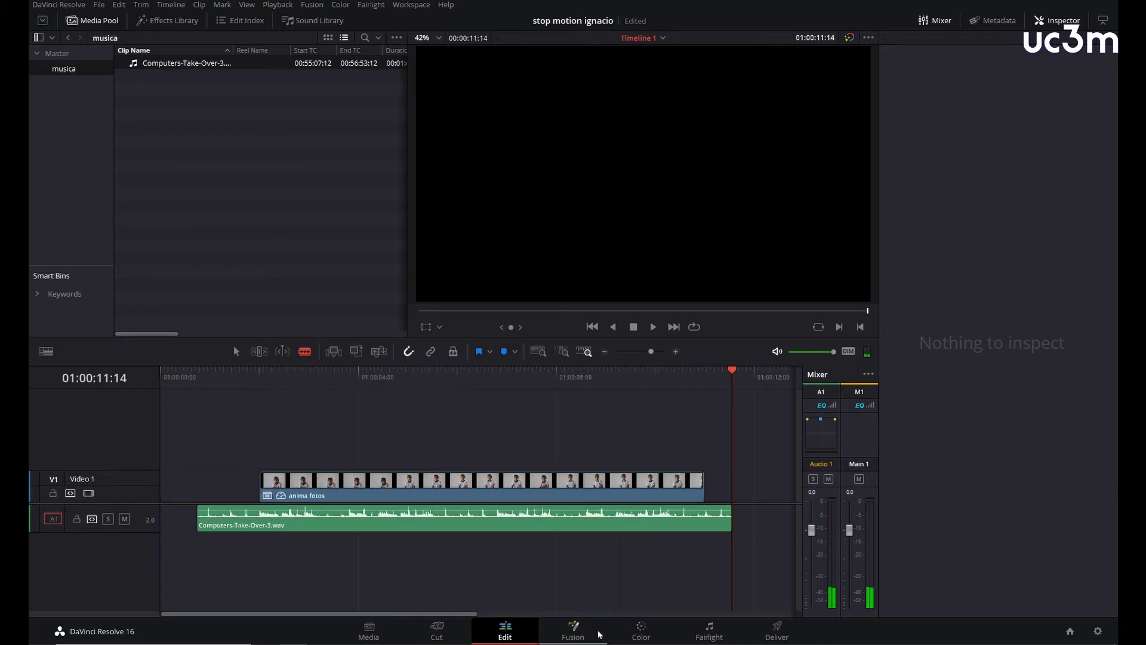
key("Home")
key("space")
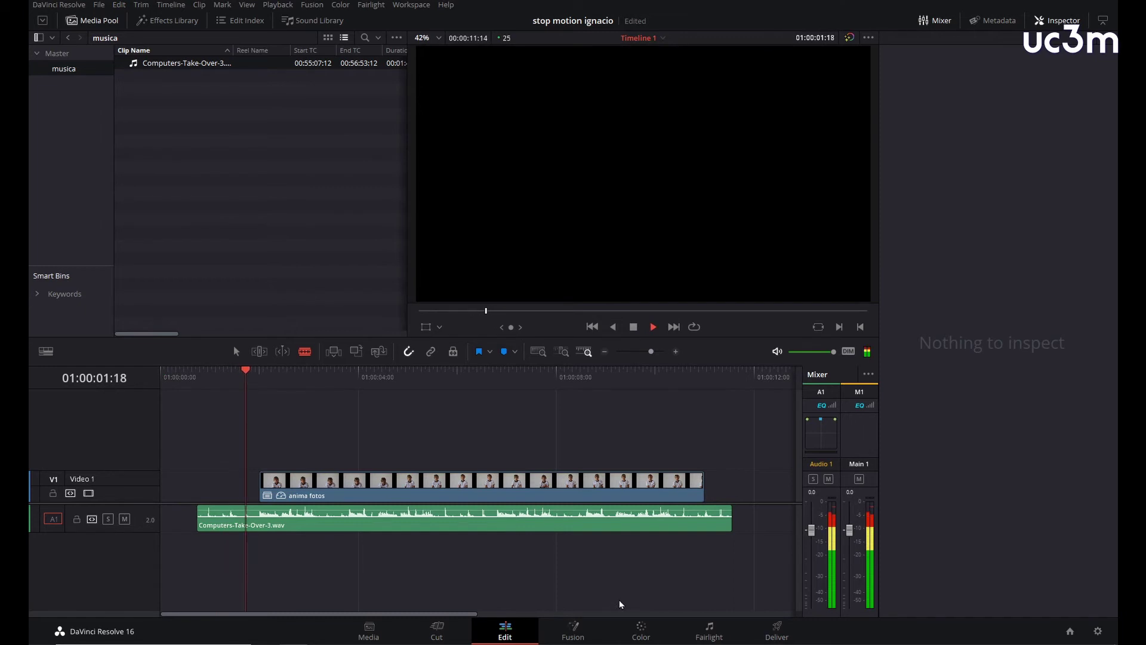
key("space")
Step: Select both the photo and music clips and drag them about a second later
left_click_drag(764, 548, 211, 478)
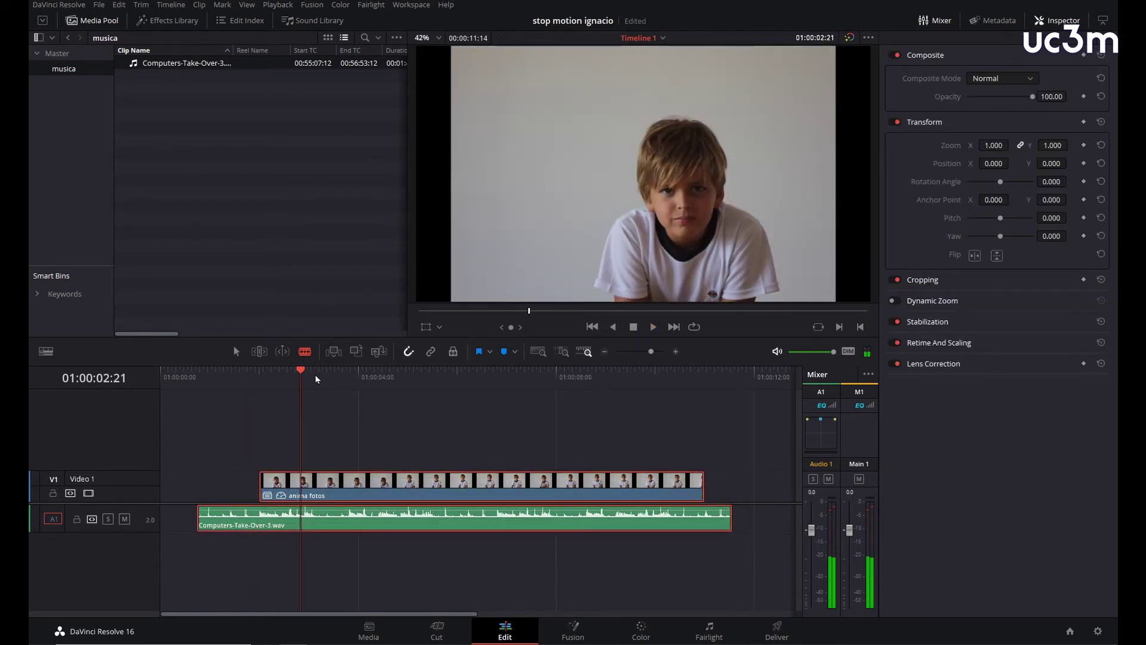
mouse_move(313, 376)
left_mouse_down()
mouse_move(232, 387)
mouse_move(259, 387)
left_mouse_up()
left_click_drag(729, 561, 257, 445)
key("a")
left_click_drag(439, 484, 503, 490)
left_click(305, 352)
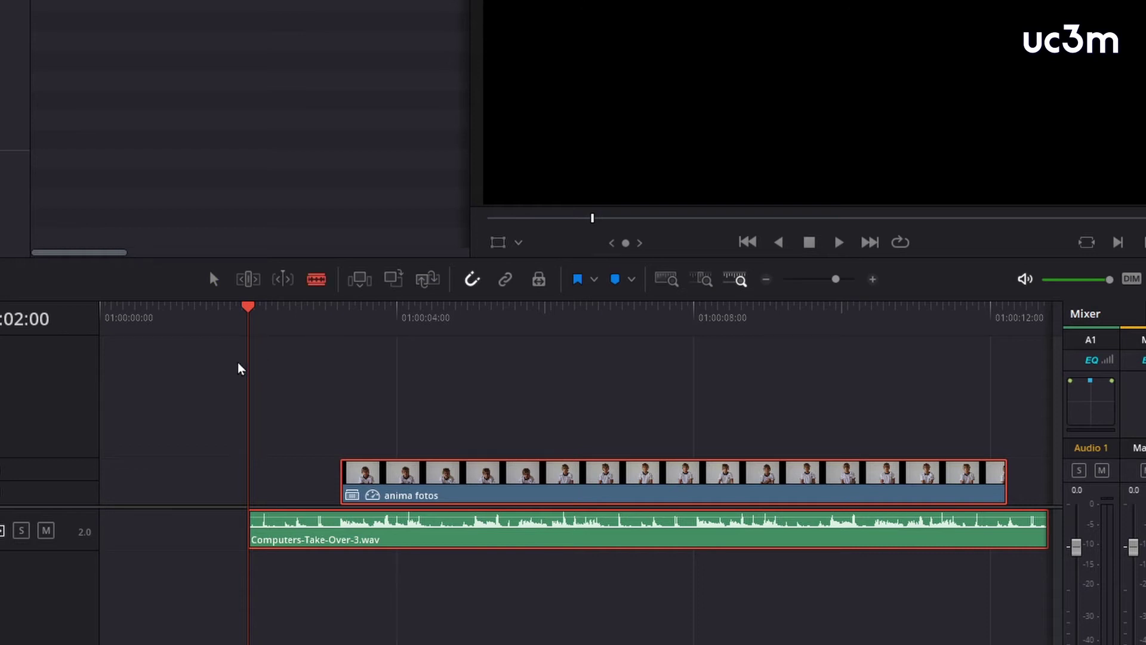
left_click(403, 410)
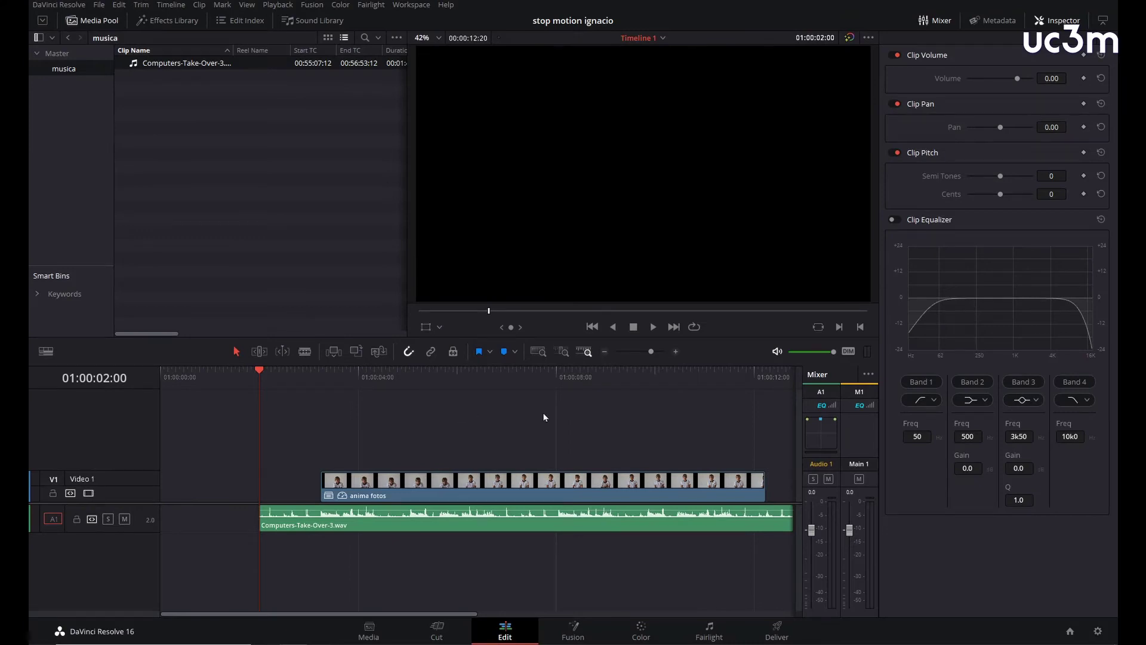
Step: Play back to check the new timing, stopping at 01:00:06:20, and select anima fotos
scroll(543, 418, "down", 1)
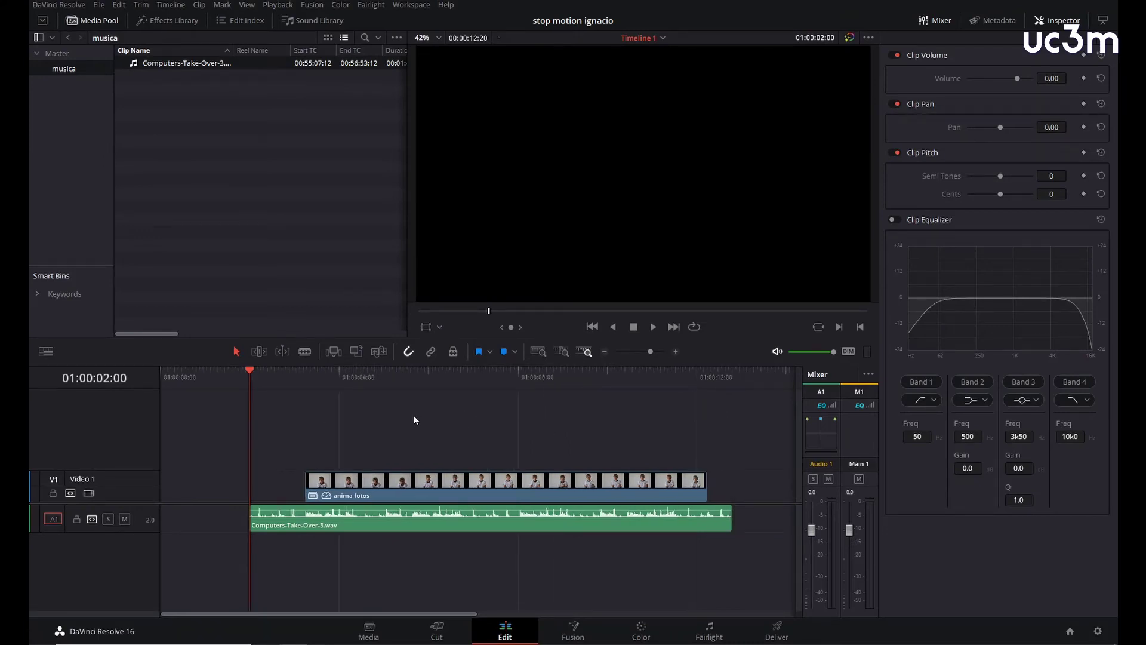
key("space")
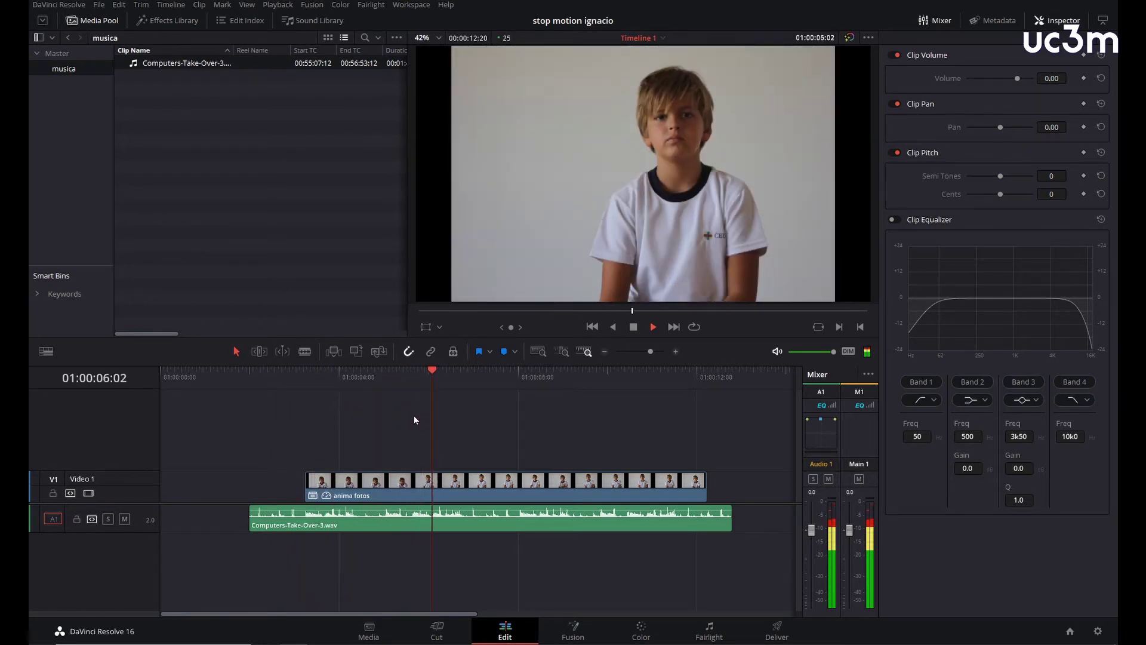
left_click(672, 109)
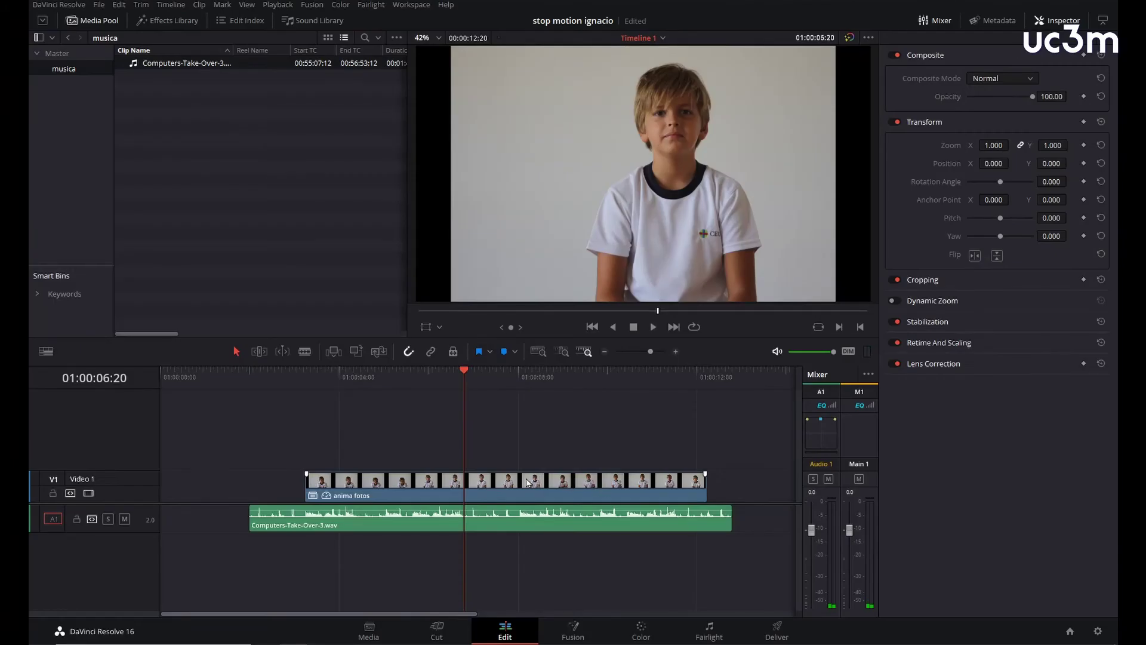
left_click(528, 483)
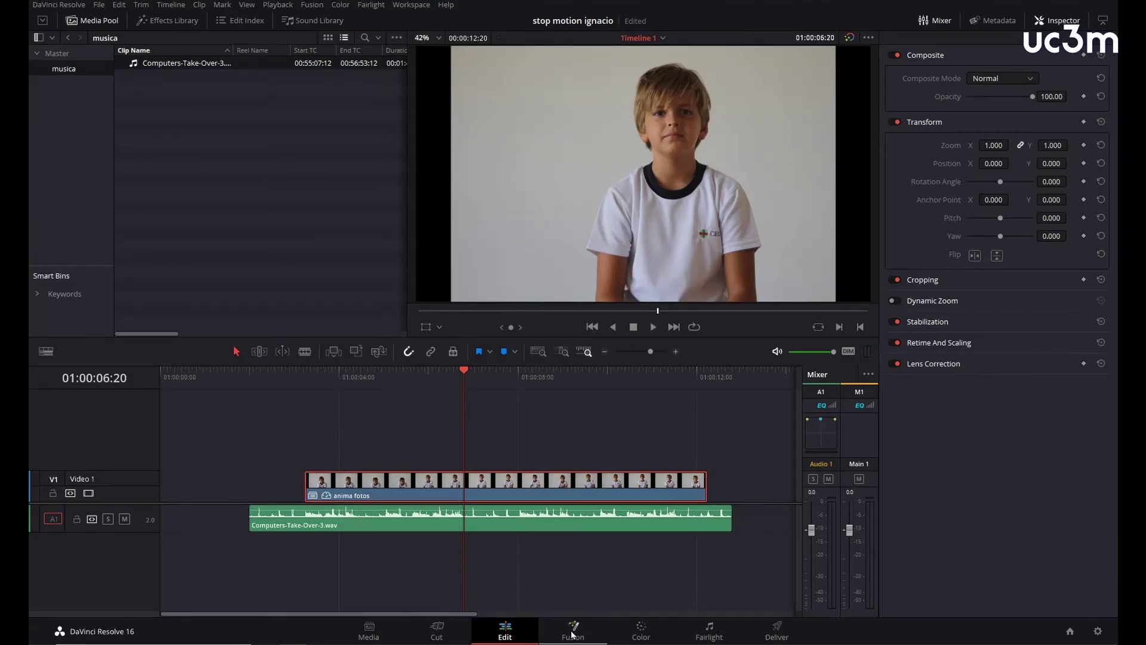
Step: Lift the shadows on anima fotos' Custom Curve, compare with the grade toggled off and on, then return to Edit
left_click(642, 630)
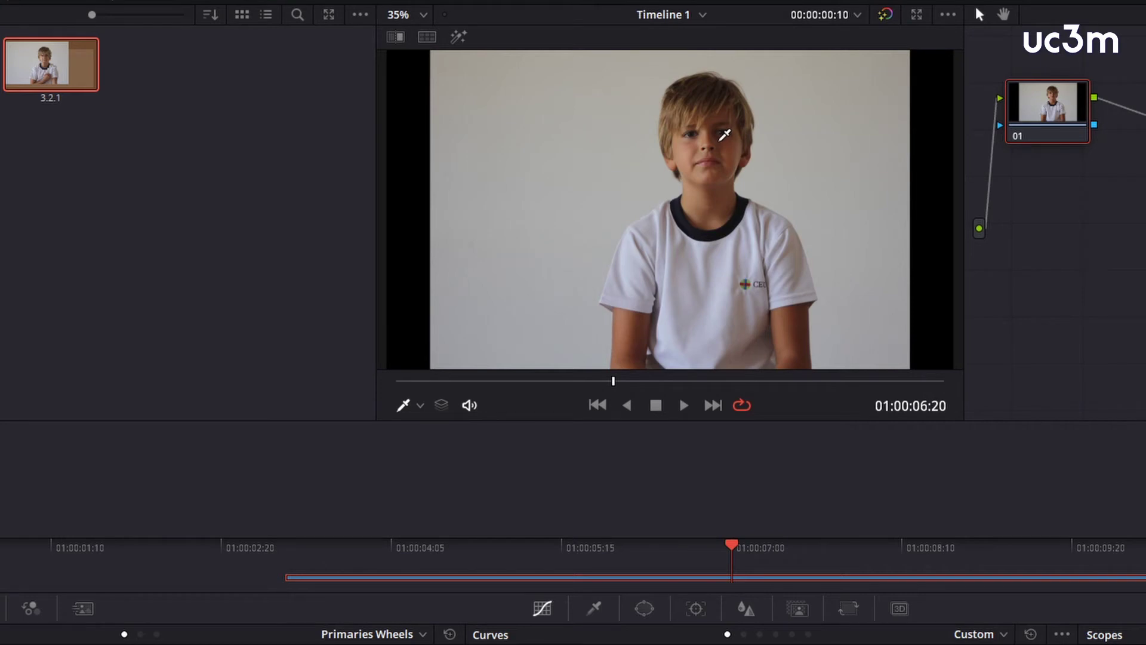
left_click(724, 135)
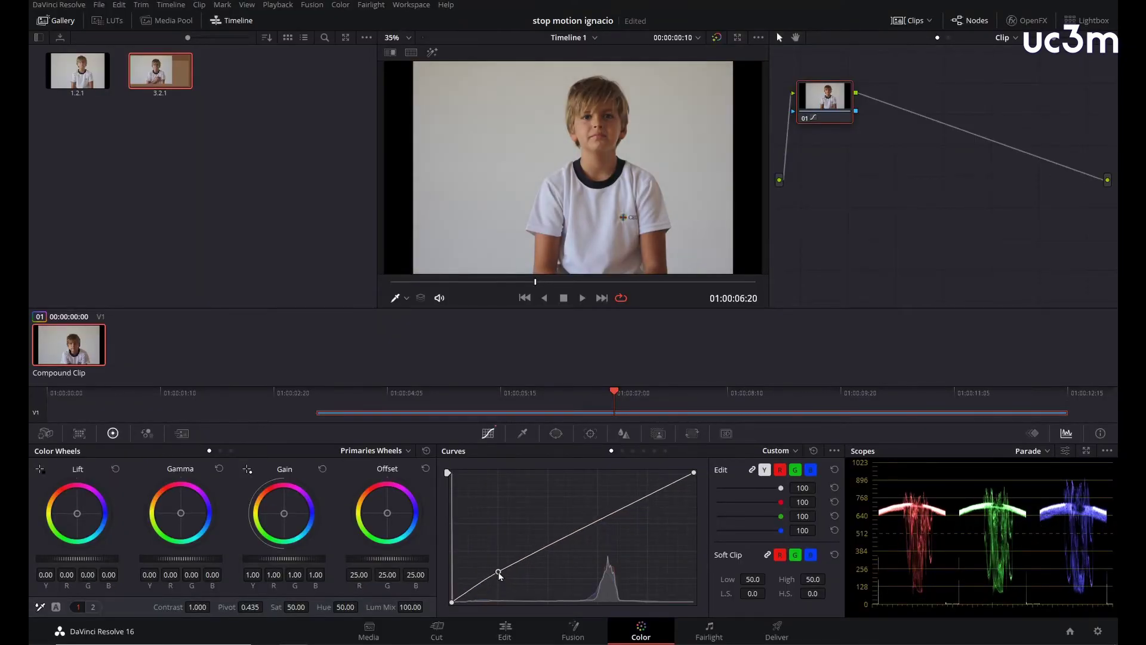
left_click_drag(499, 578, 499, 569)
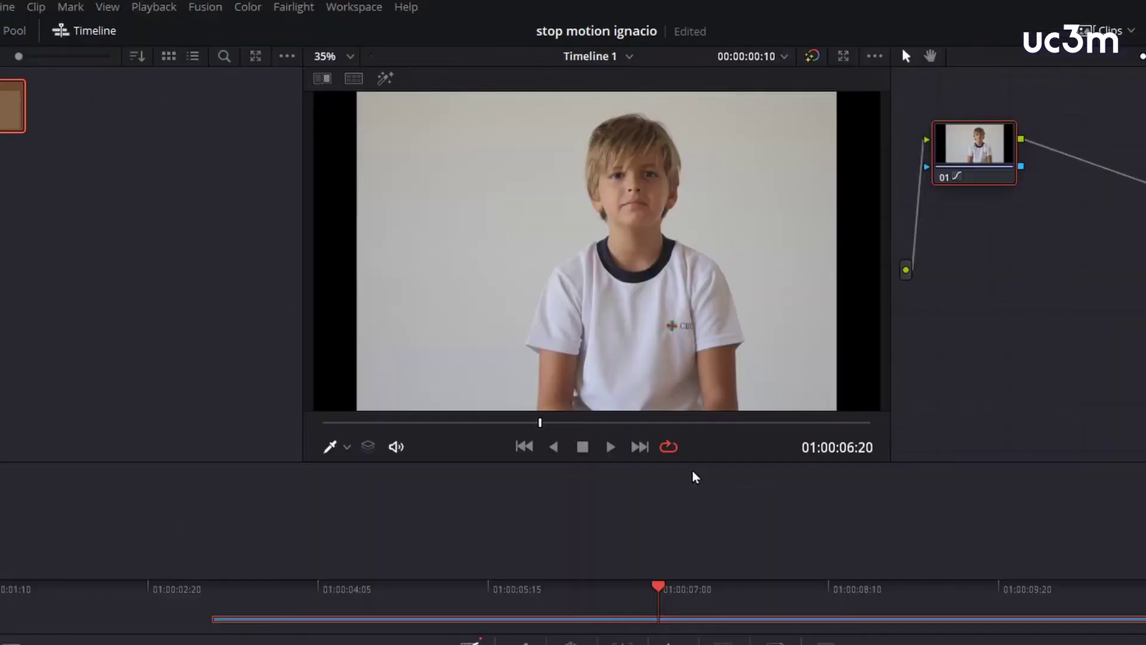
key("ctrl+d")
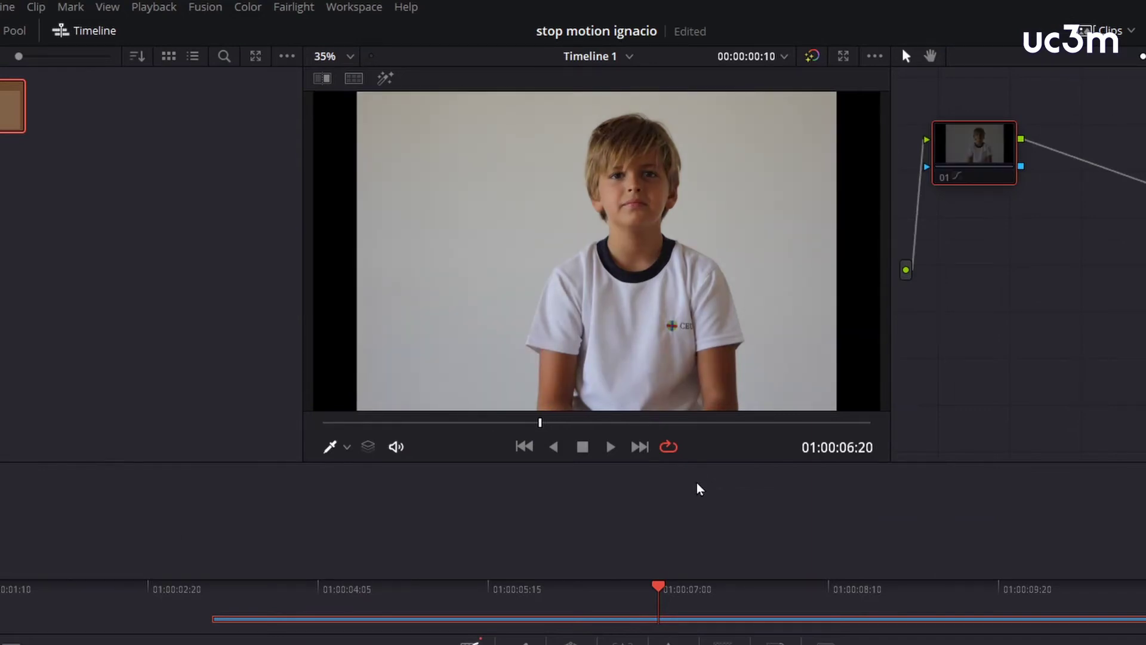
key("ctrl+d")
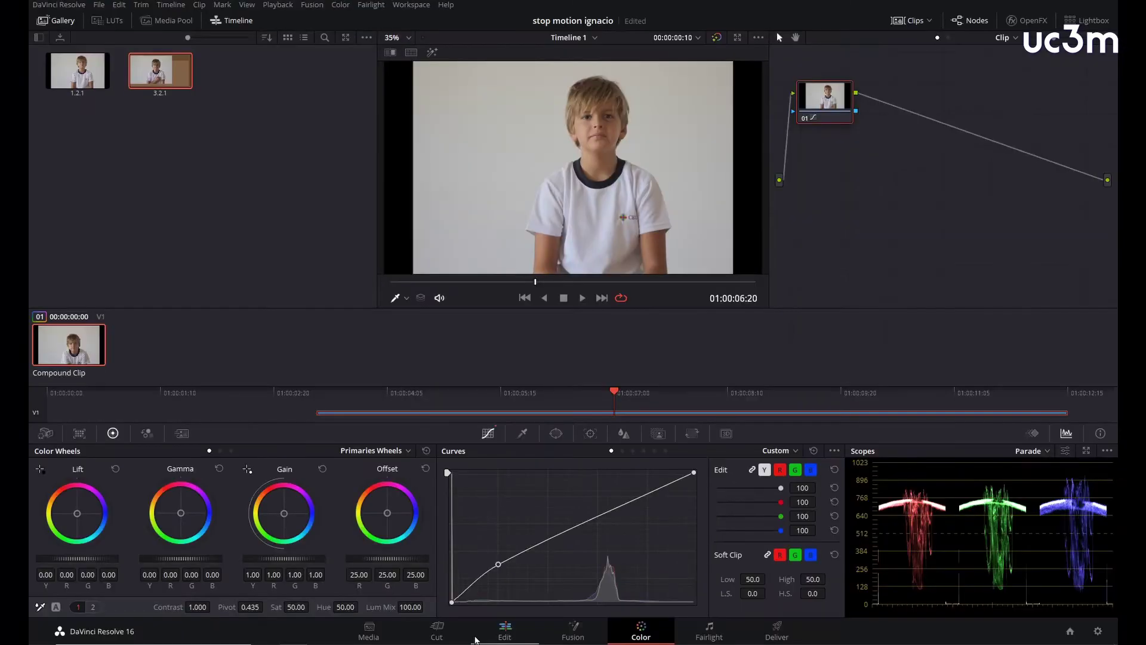
left_click(506, 635)
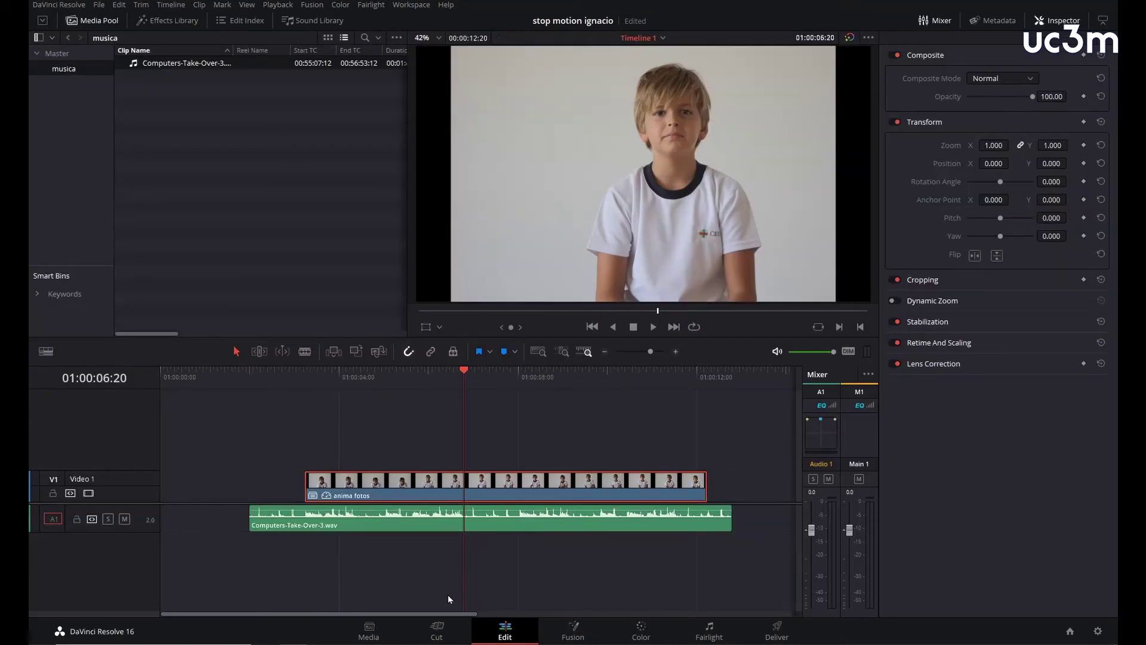
left_click_drag(465, 374, 310, 399)
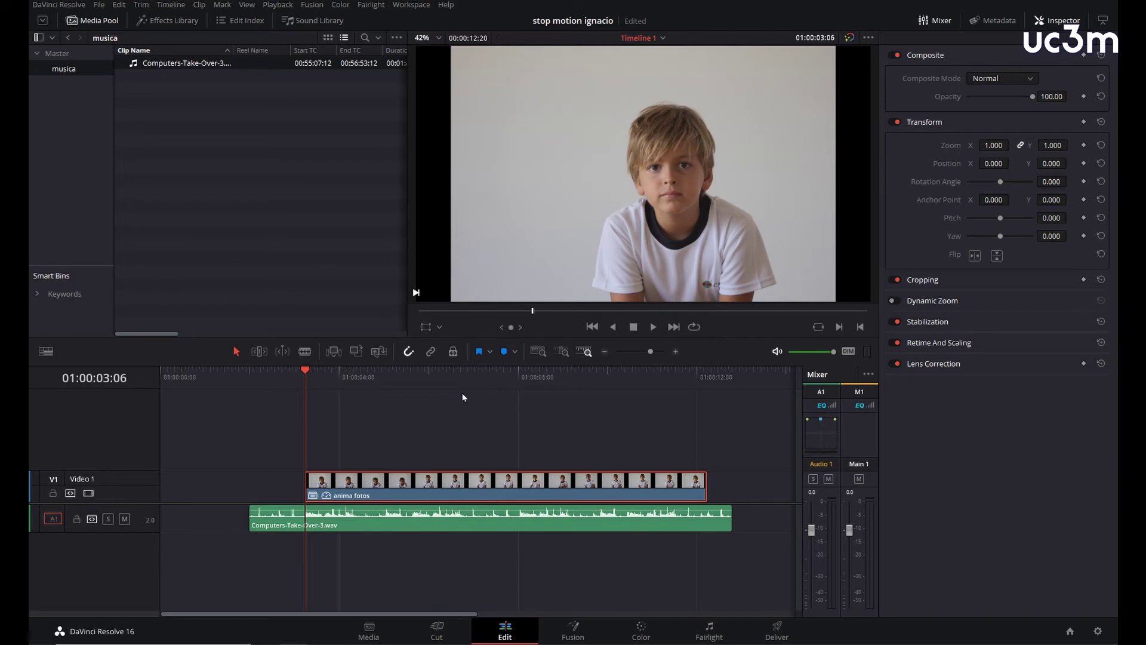
left_click_drag(472, 364, 469, 406)
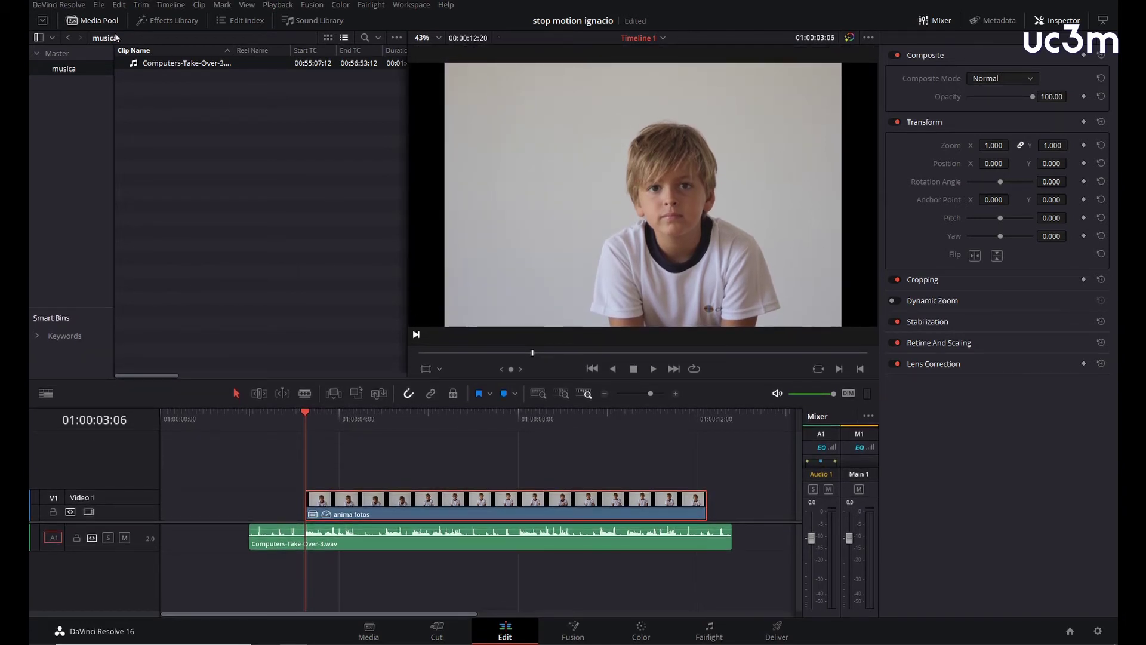
left_click(95, 21)
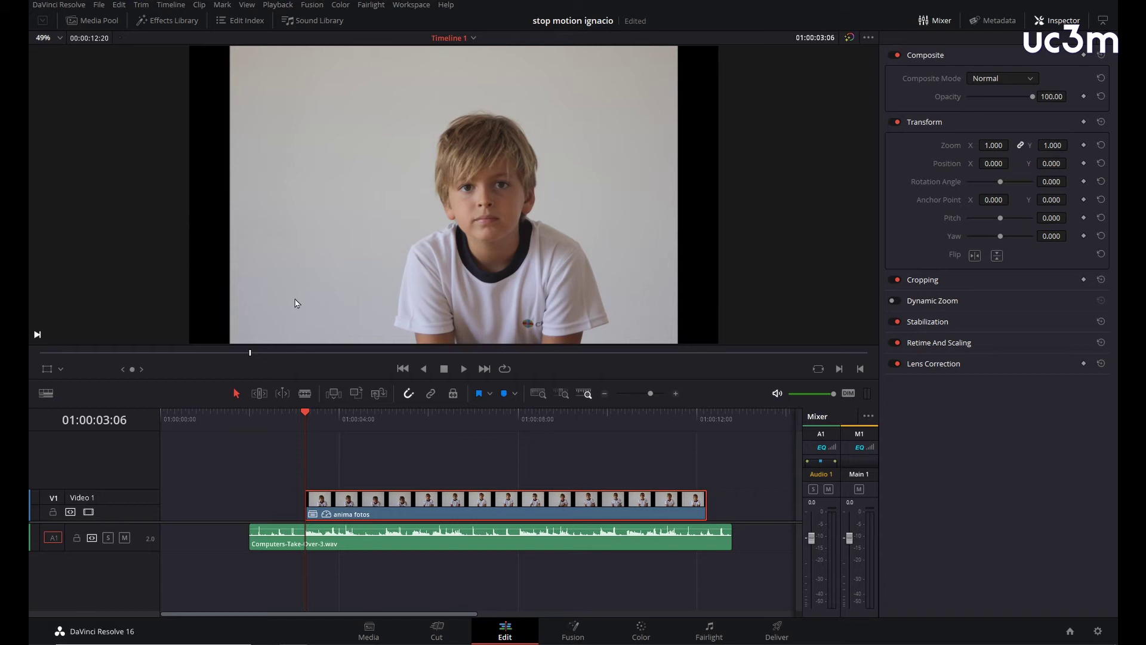
Step: Check IMG_7290.JPG's resolution in the Master bin on the Media page, then open Project Settings
left_click(382, 636)
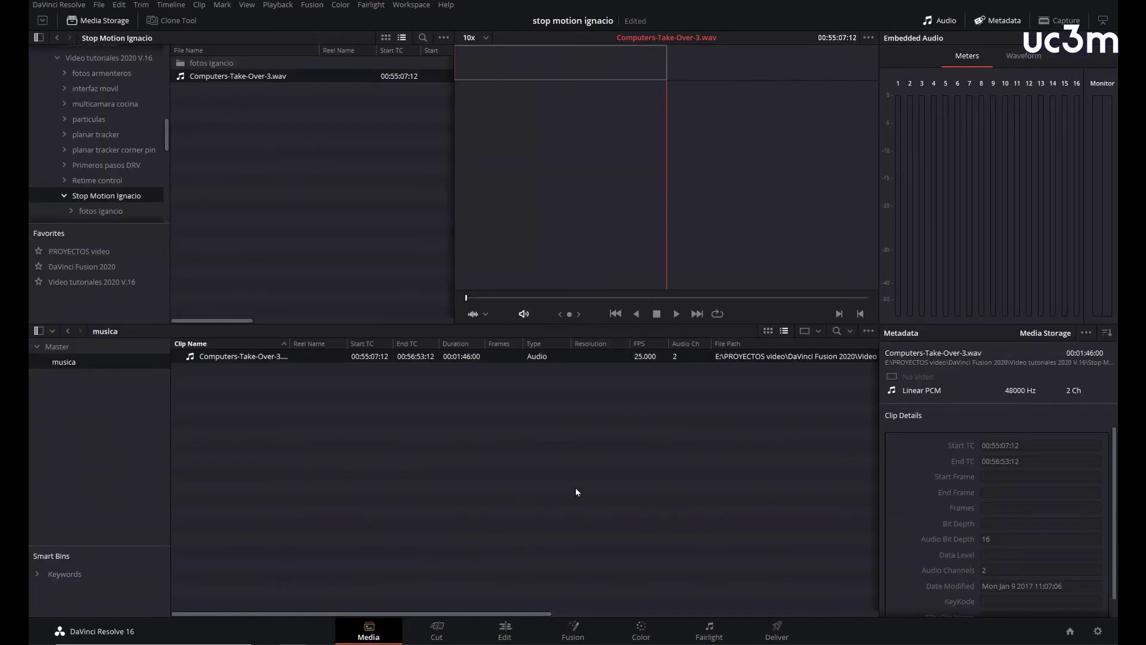
left_click(53, 346)
left_click(376, 408)
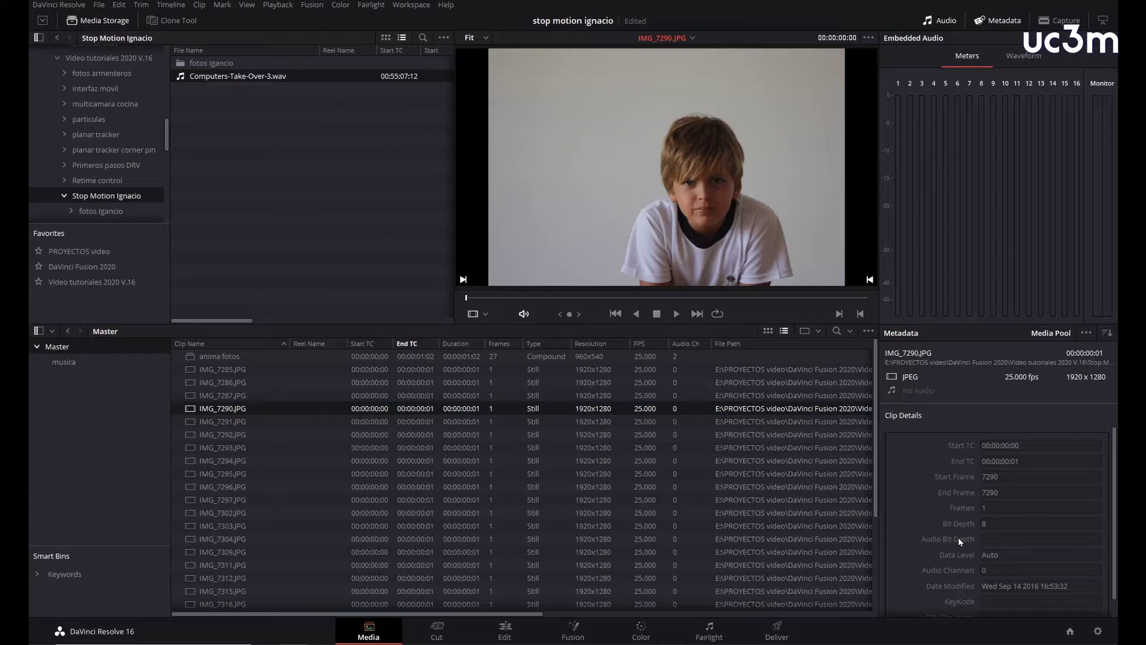
left_click(1098, 631)
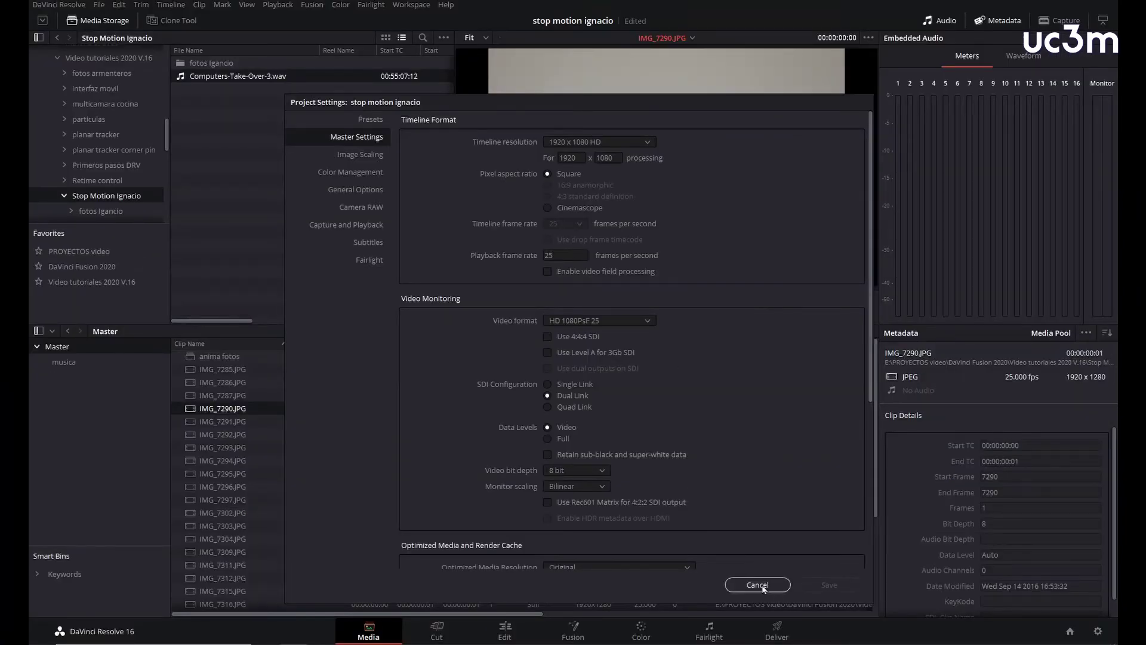
Step: Cancel Project Settings without changes and go back to the Edit page
left_click(758, 584)
left_click(504, 630)
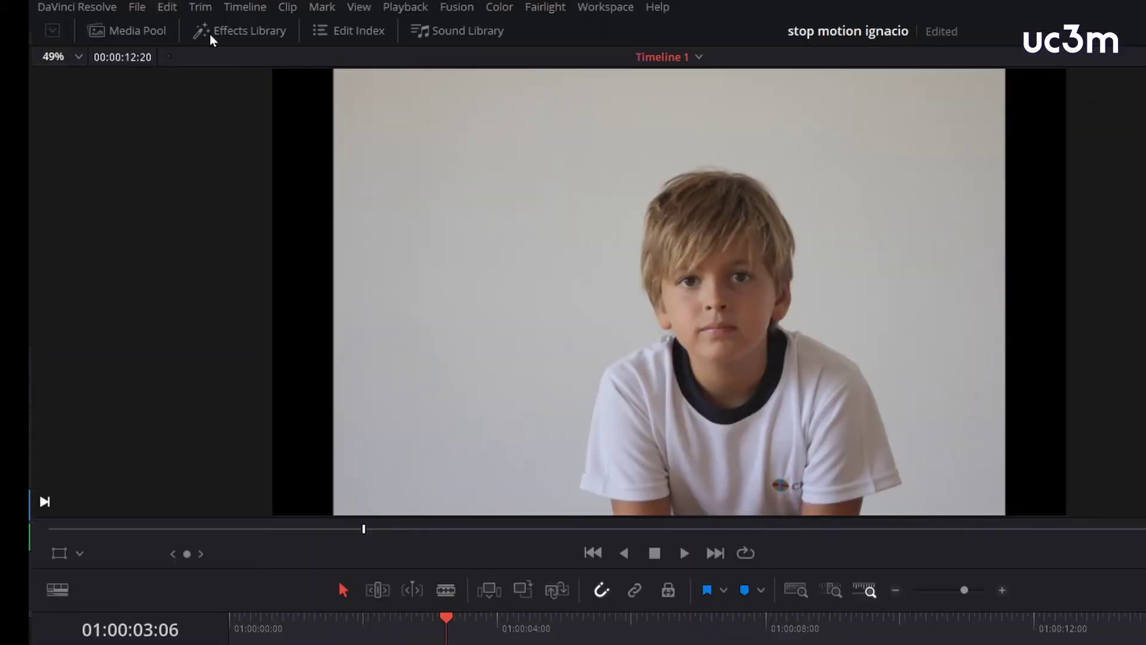
Step: Drop a Solid Color generator onto Video 2 above the photos and extend it to the music's end
left_click(210, 34)
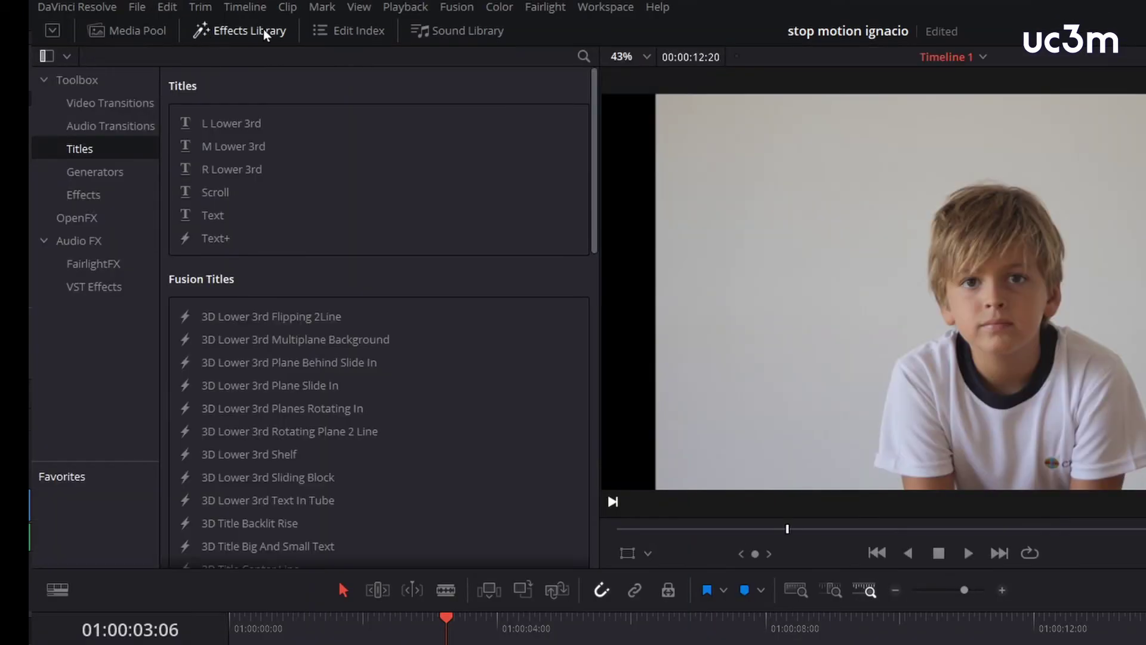
left_click(102, 174)
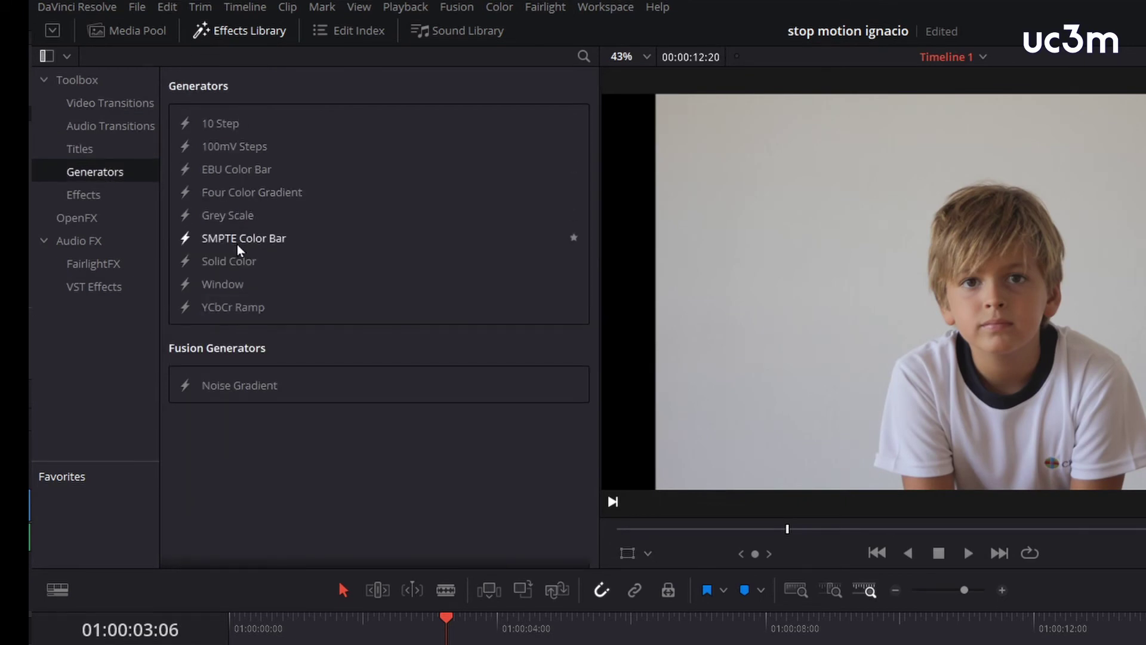
left_click(205, 267)
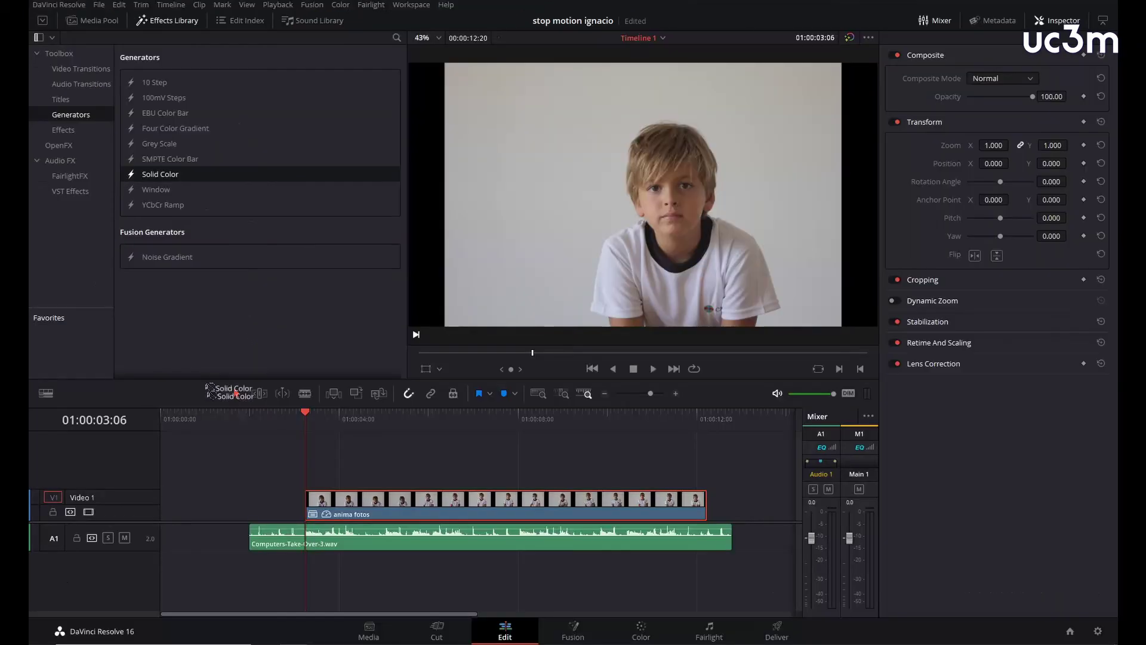
left_click_drag(203, 264, 253, 470)
left_click_drag(473, 473, 732, 475)
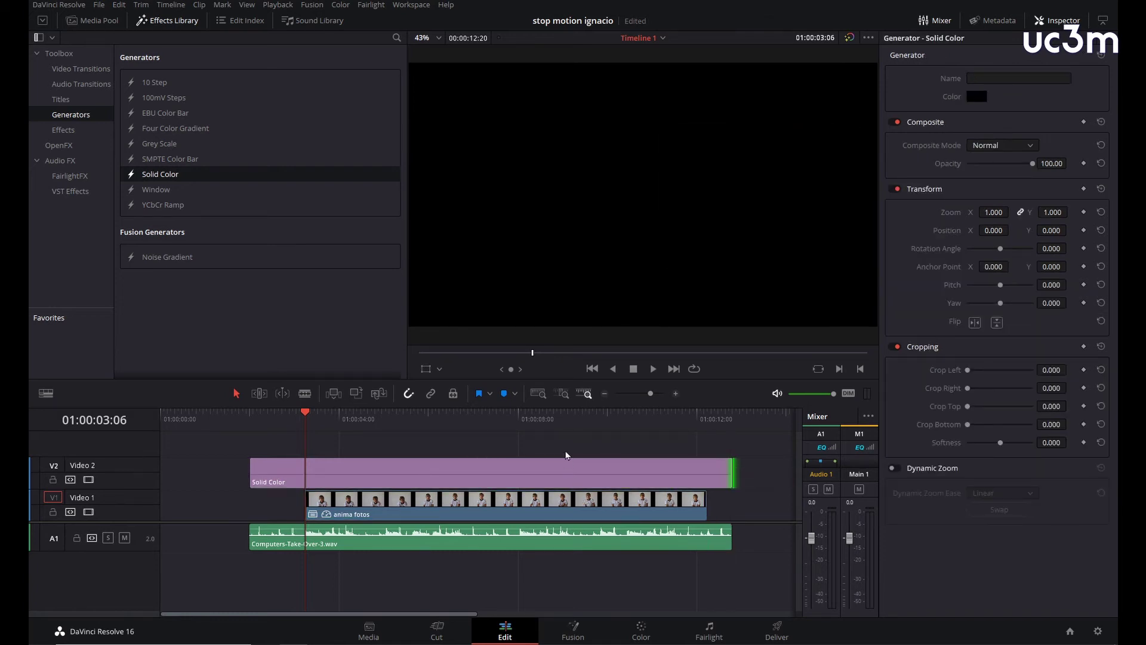
Step: Select the solid colour clip and open its Inspector colour chooser
left_click(382, 421)
left_click(412, 475)
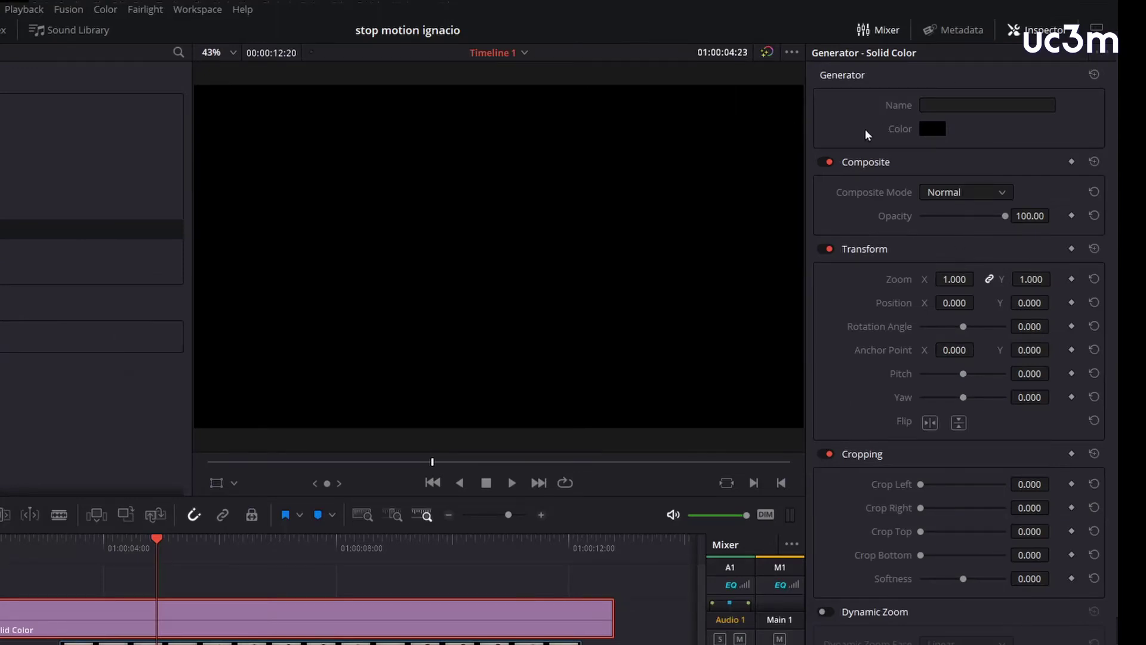
left_click(935, 128)
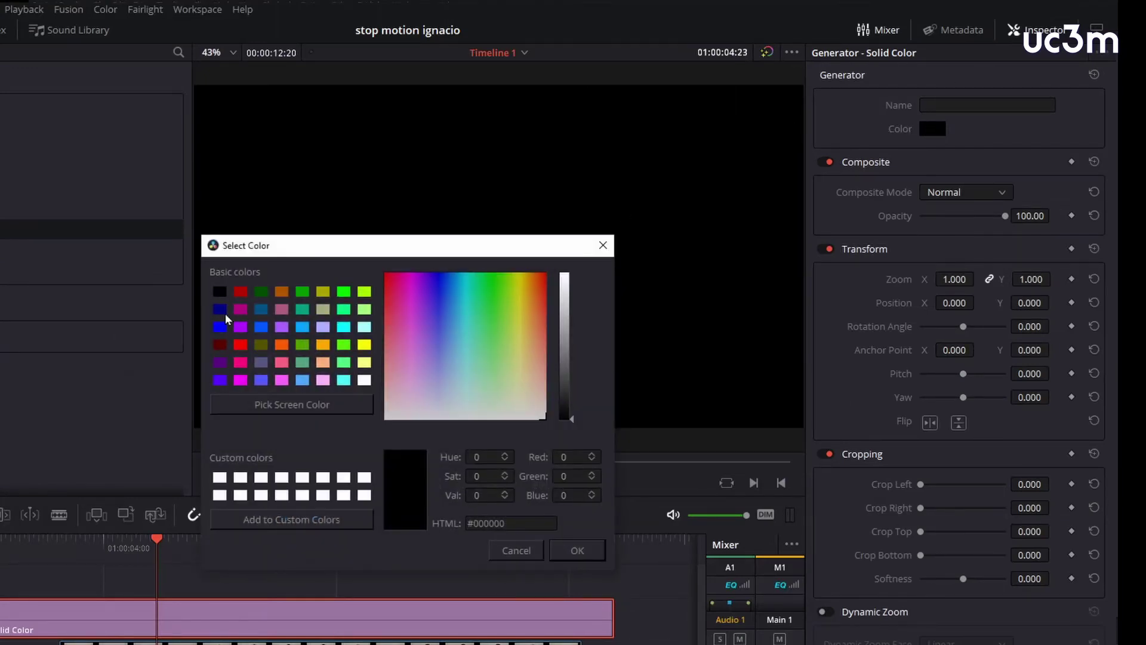
Step: Set the solid colour to dark blue and save the project
left_click(221, 310)
left_click(583, 555)
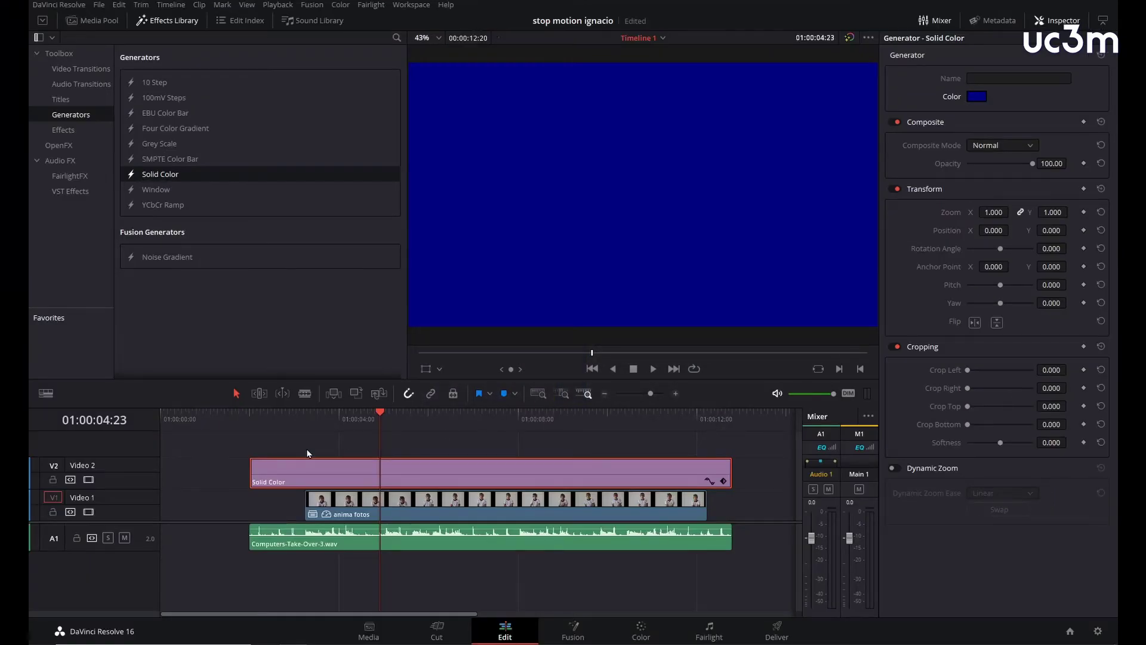
key("ctrl+s")
Step: Move the Video 2 solid colour track down beneath the photos and preview an earlier frame
right_click(130, 464)
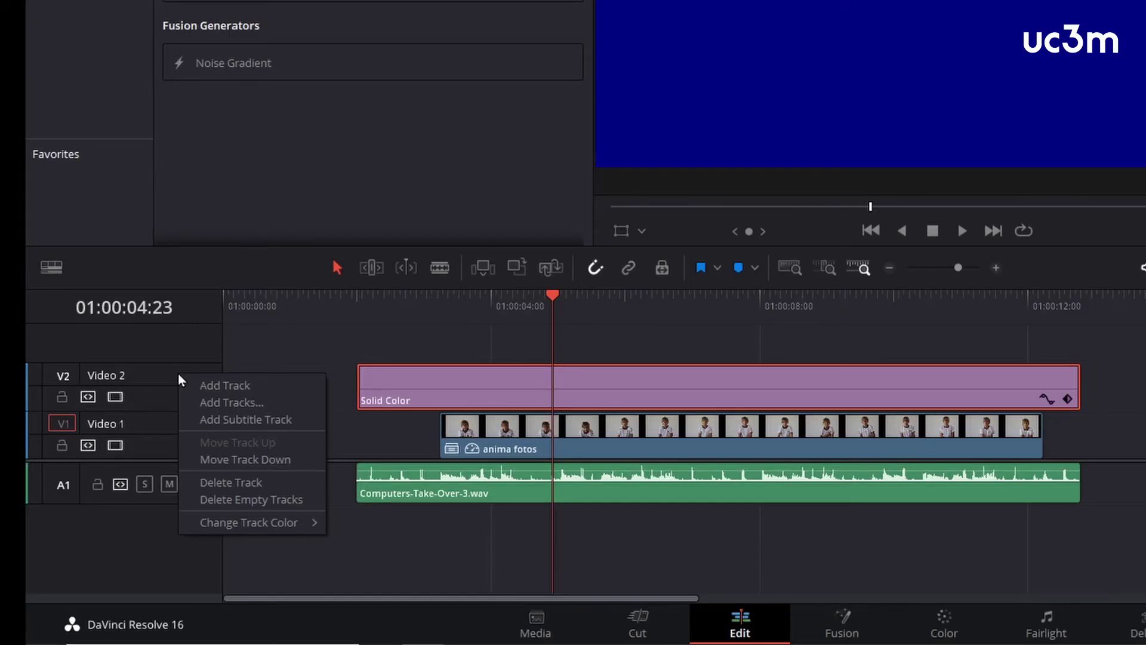
left_click(249, 459)
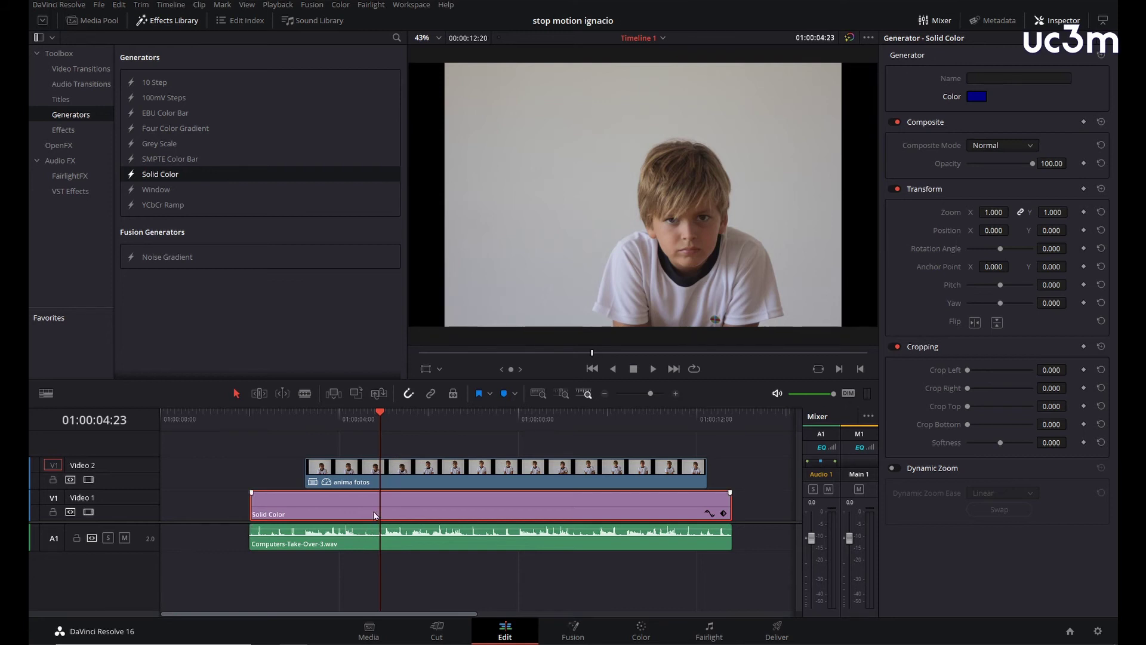
mouse_move(381, 414)
left_mouse_down()
mouse_move(295, 428)
mouse_move(313, 425)
left_mouse_up()
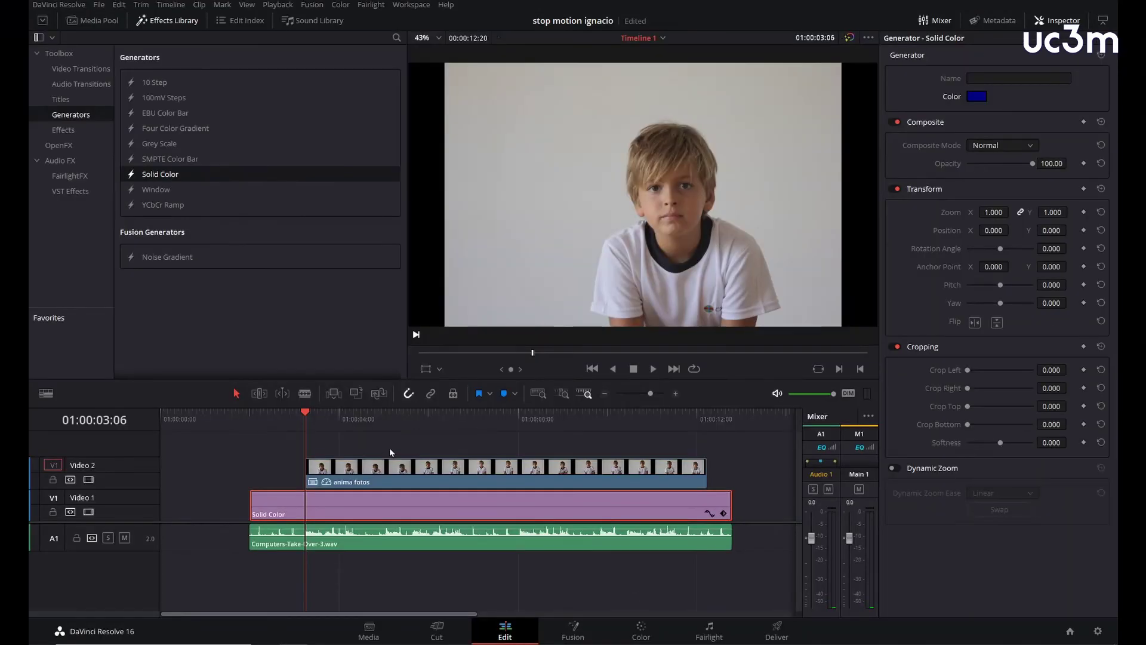
Step: Crop anima fotos 73 left and 75 right, zoom it to 0.770 at Position X -127
left_click(367, 418)
left_click(494, 471)
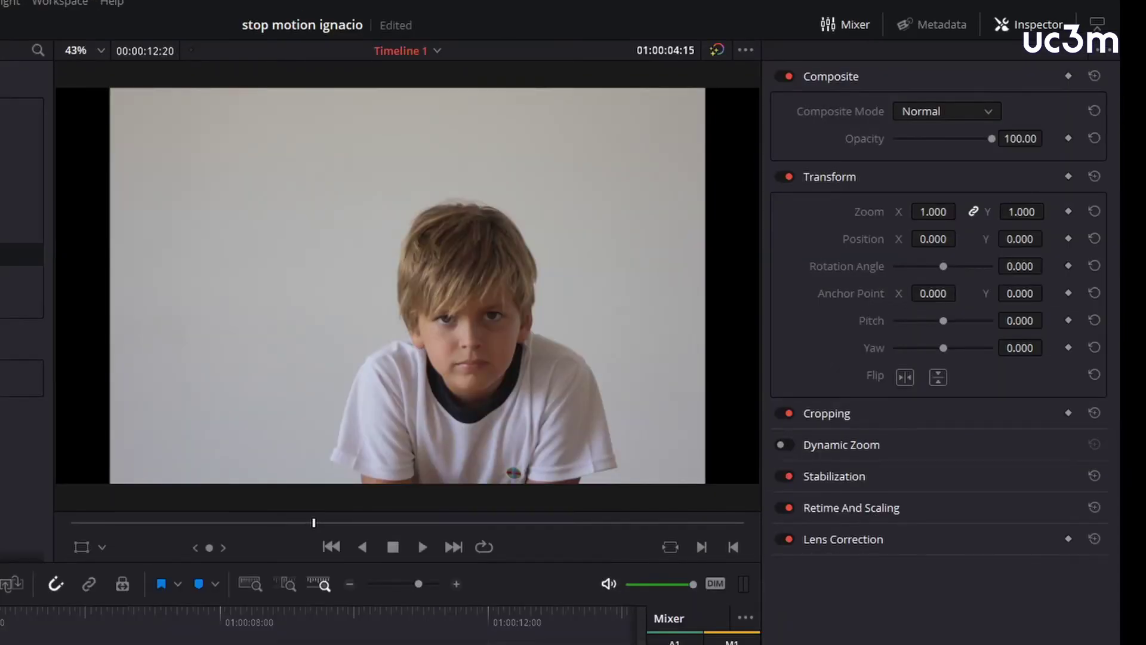
left_click(836, 414)
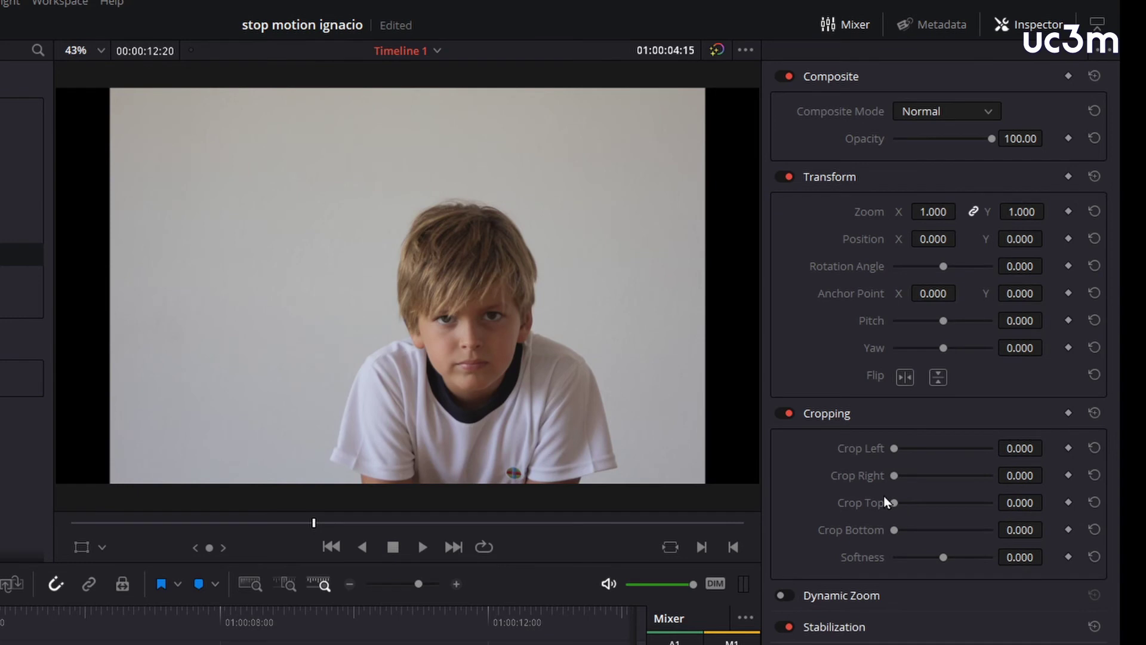
mouse_move(1009, 473)
left_mouse_down()
mouse_move(1048, 475)
mouse_move(1048, 447)
left_mouse_up()
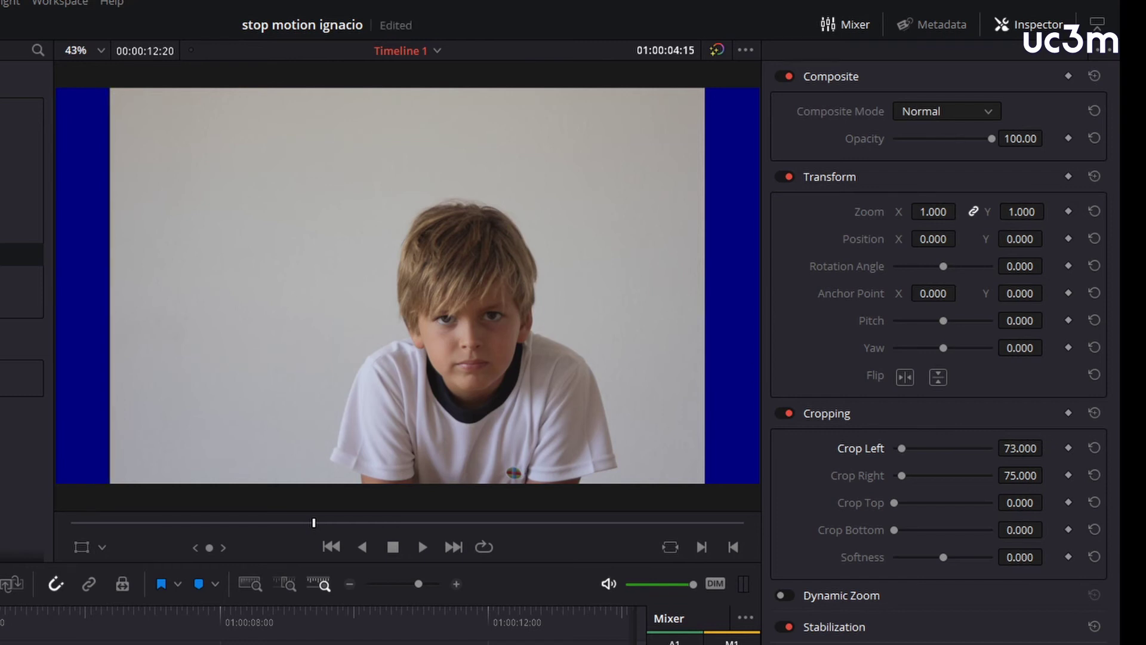
mouse_move(934, 211)
left_mouse_down()
mouse_move(961, 211)
mouse_move(895, 237)
left_mouse_up()
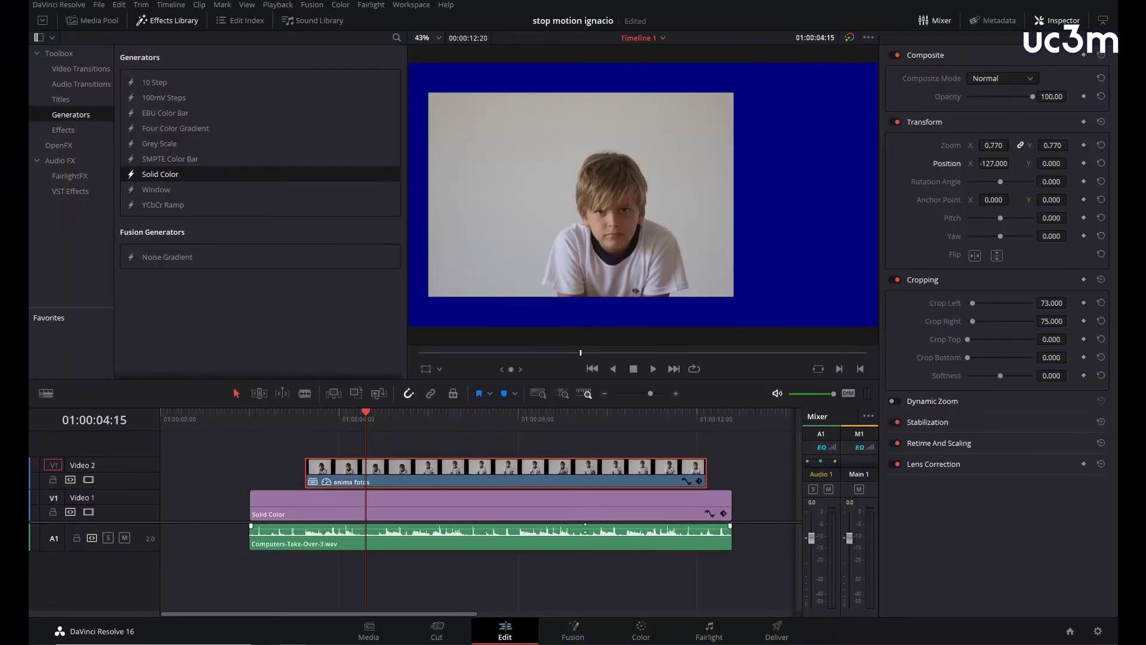
left_click(596, 499)
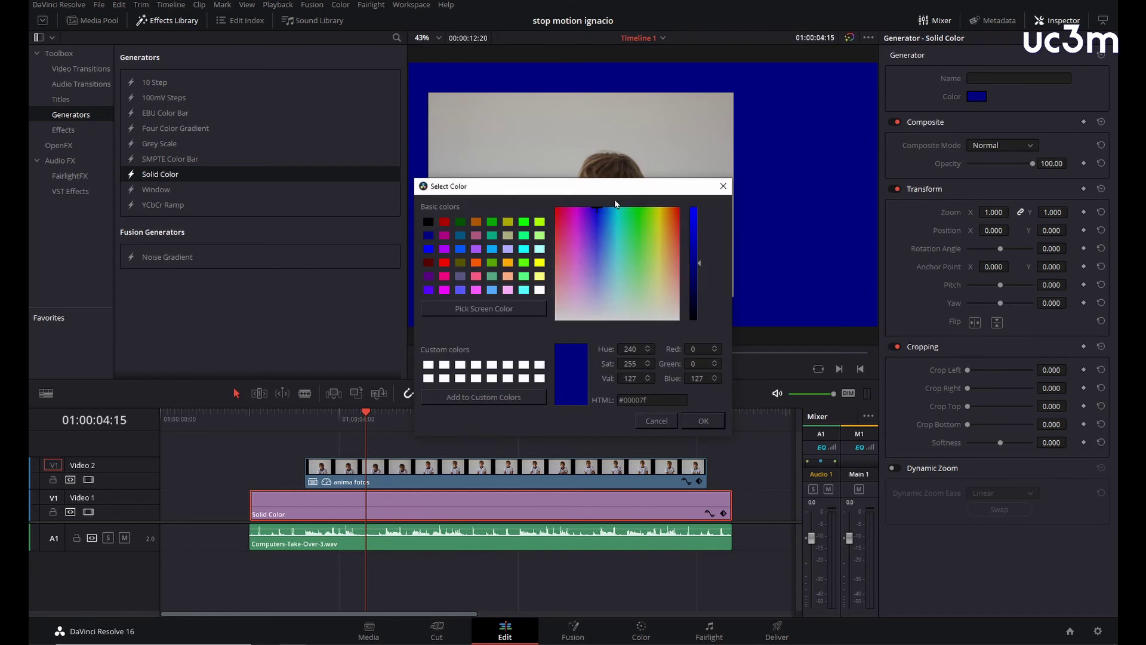
Step: Sample the tan #95795f from the boy's hair as the background solid colour
left_click_drag(624, 182, 995, 179)
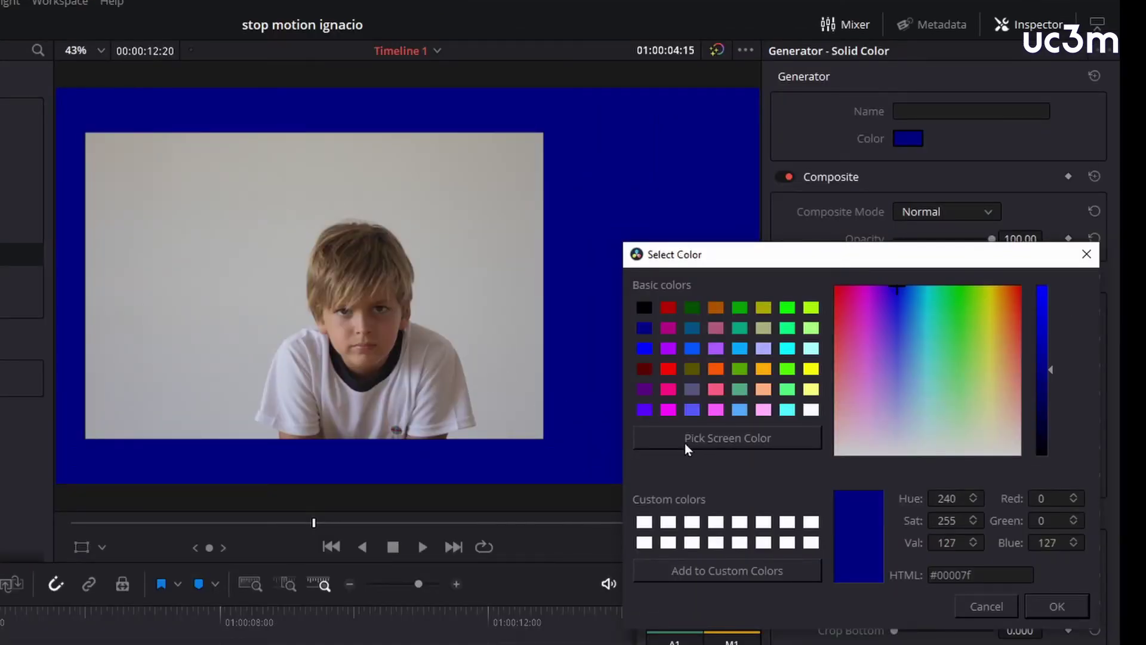
left_click(739, 438)
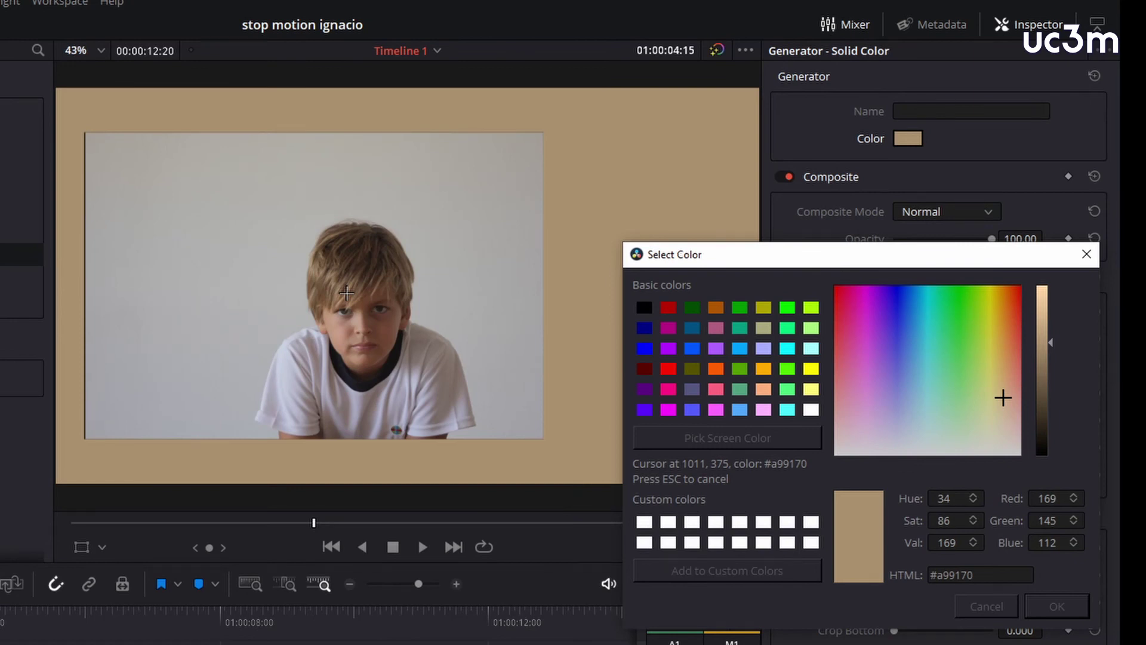
left_click(346, 292)
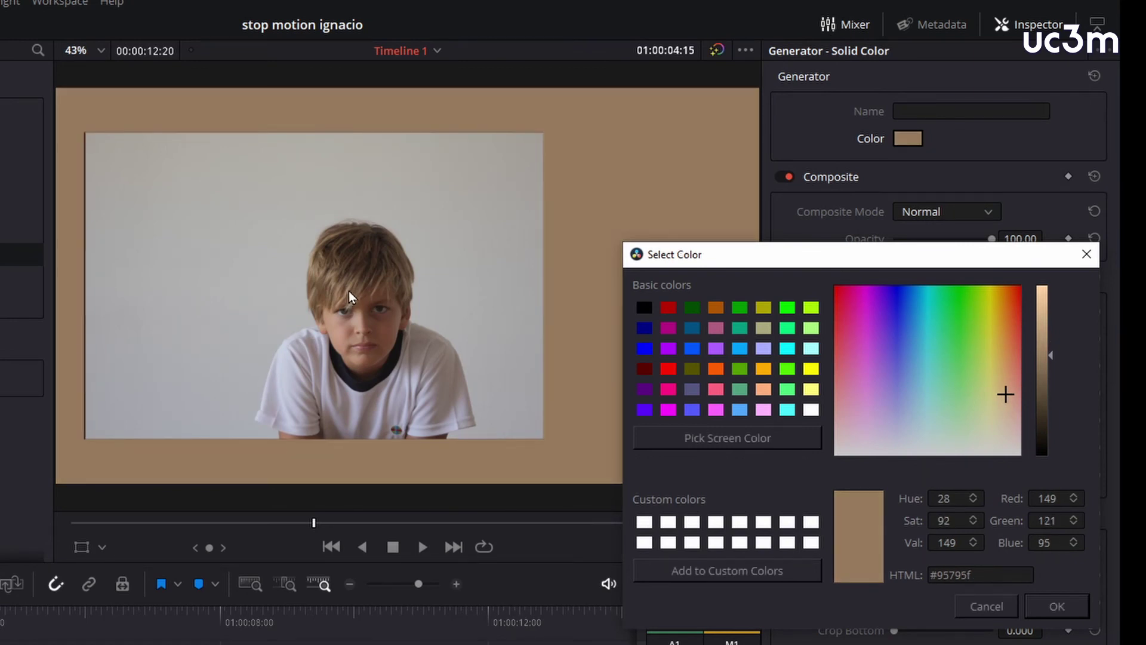
left_click(1055, 608)
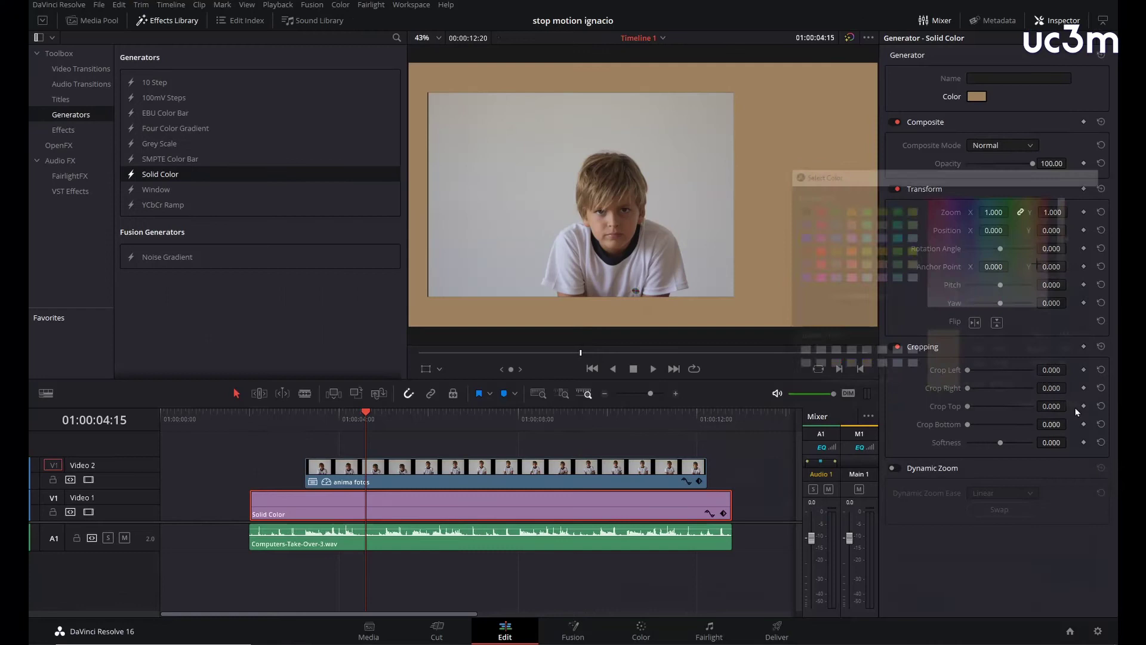
Step: Duplicate the Video 1 solid colour clip onto the Video 2 track above
left_click(727, 444)
left_click(655, 484)
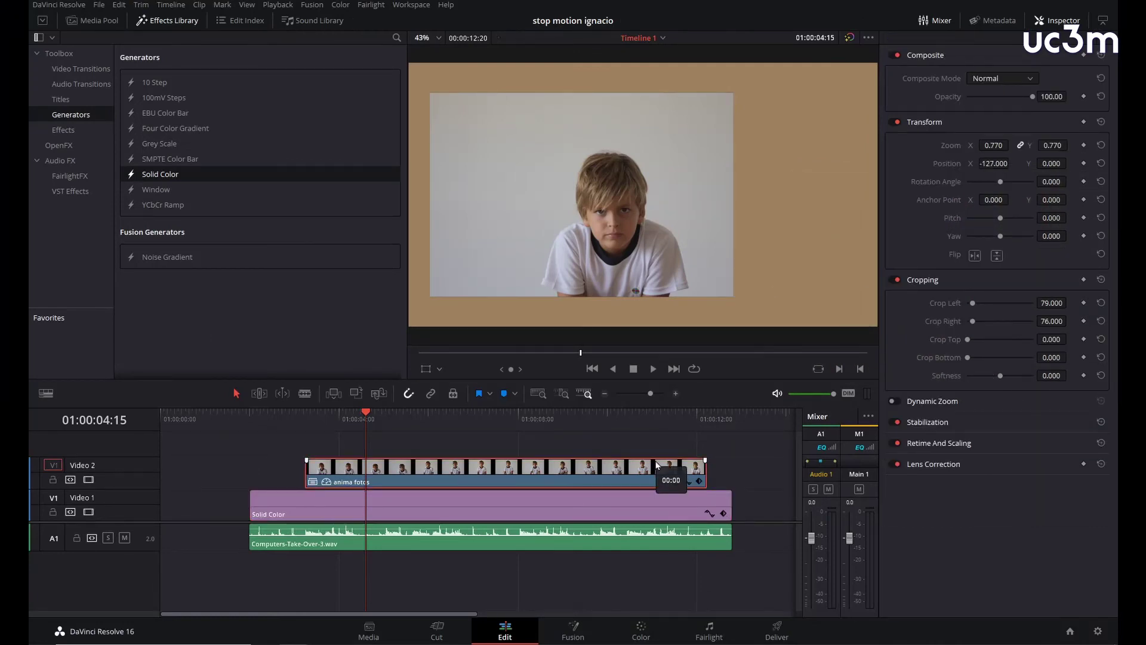
scroll(654, 471, "down", 1)
left_click(592, 507)
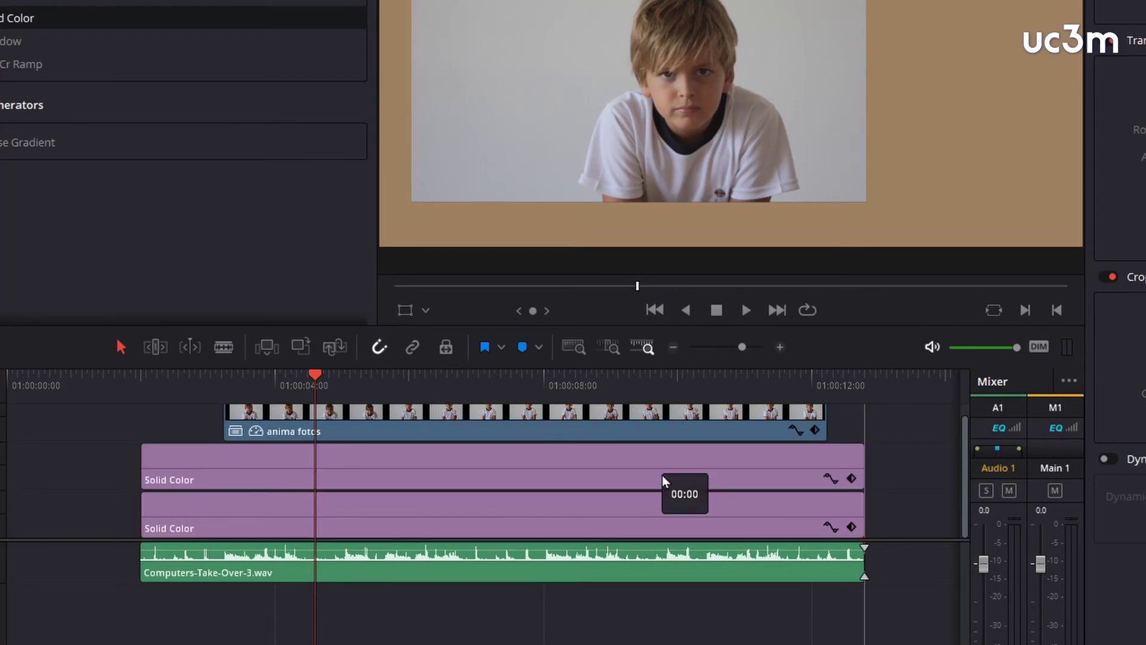
left_click_drag(658, 521, 661, 475)
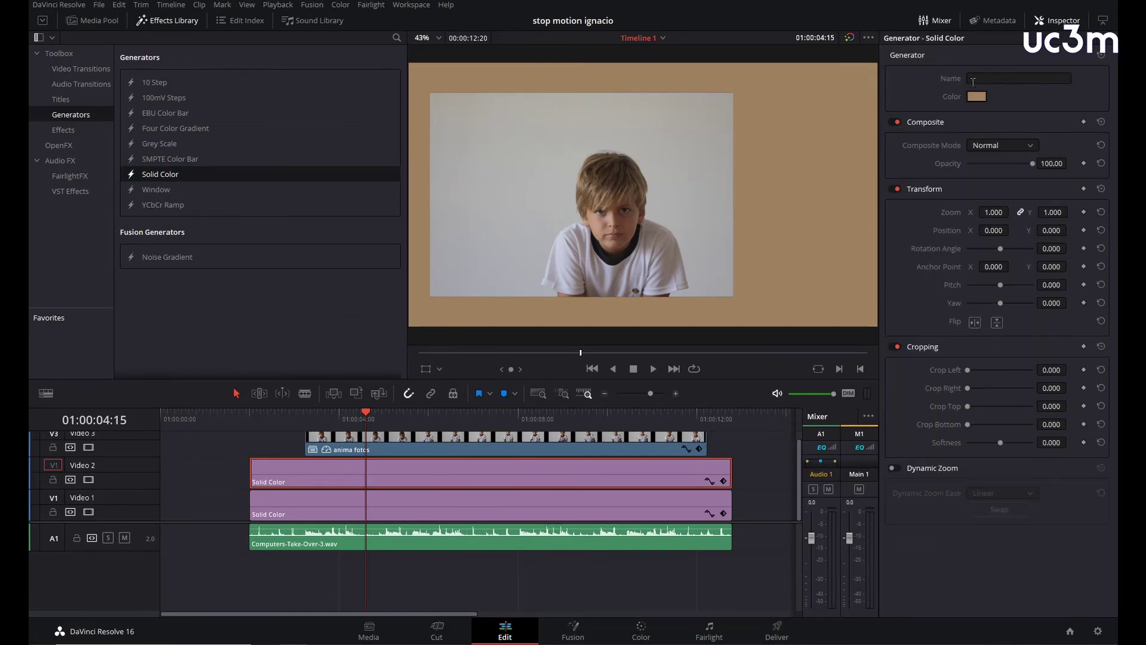
Step: Colour the new solid layer dark brown #614e3c sampled from the viewer
left_click(977, 96)
left_click_drag(573, 185, 877, 235)
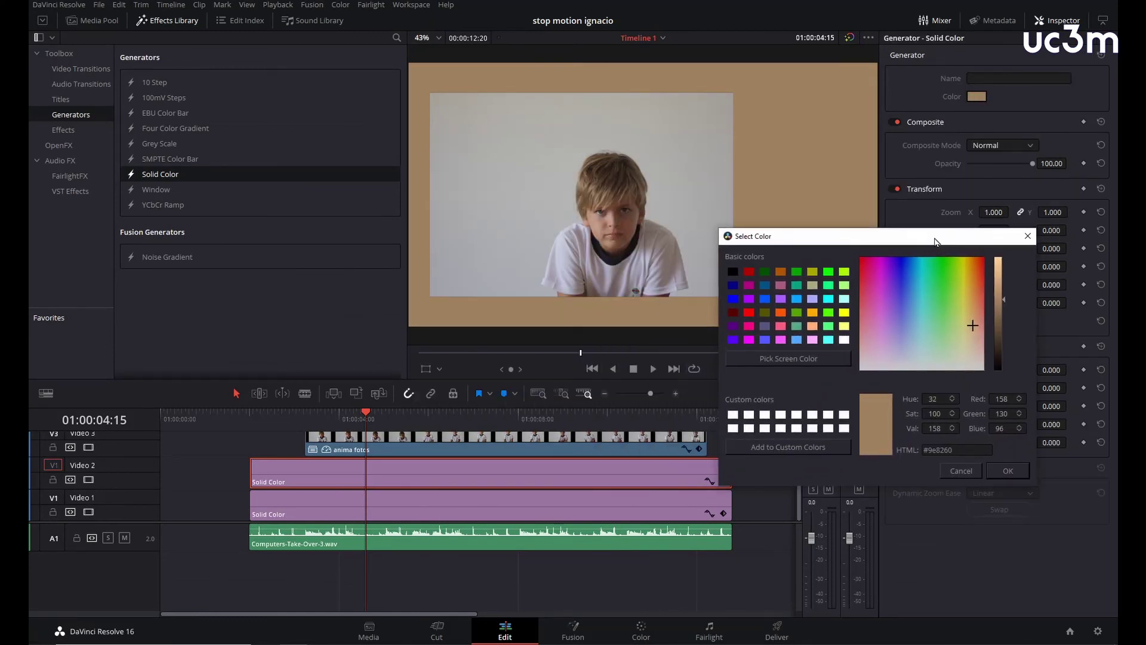
left_click(794, 360)
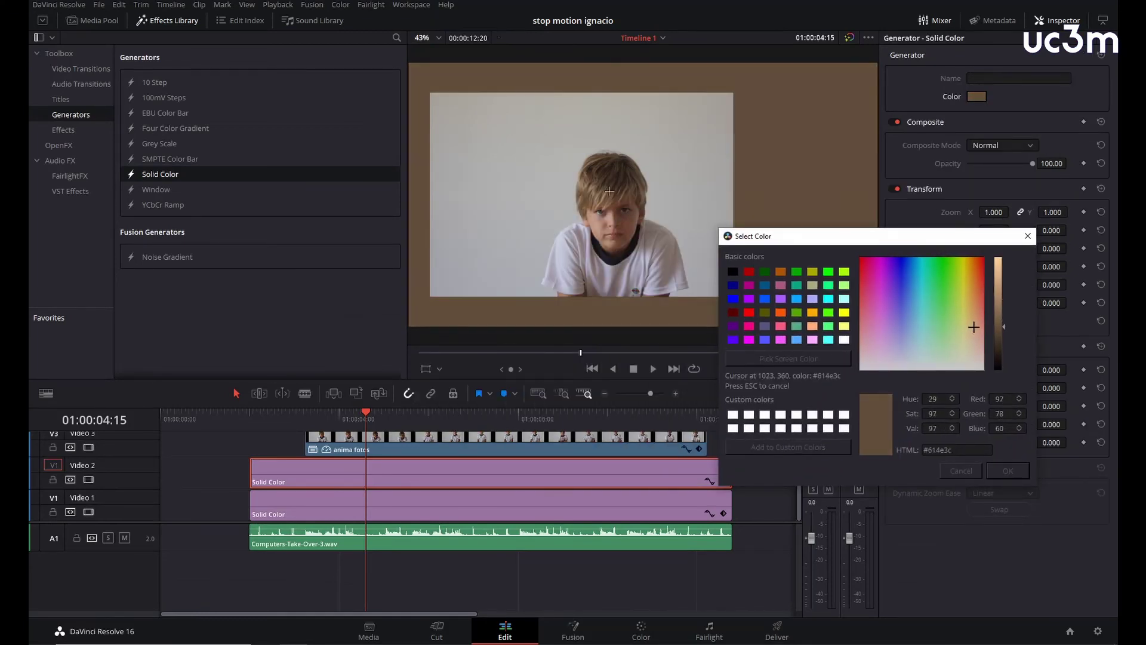
left_click(610, 195)
left_click(1009, 471)
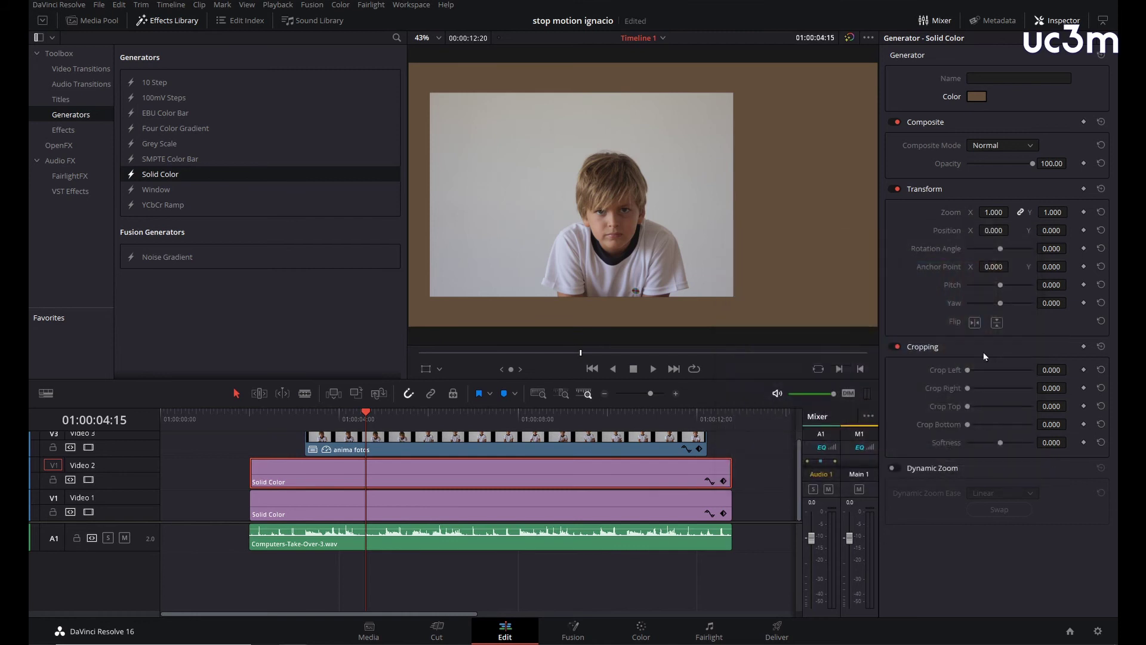
Step: Scale the brown layer to 0.840 and offset it to Position X -84, Y -21
left_click_drag(993, 212, 979, 211)
left_click_drag(1051, 230, 1070, 230)
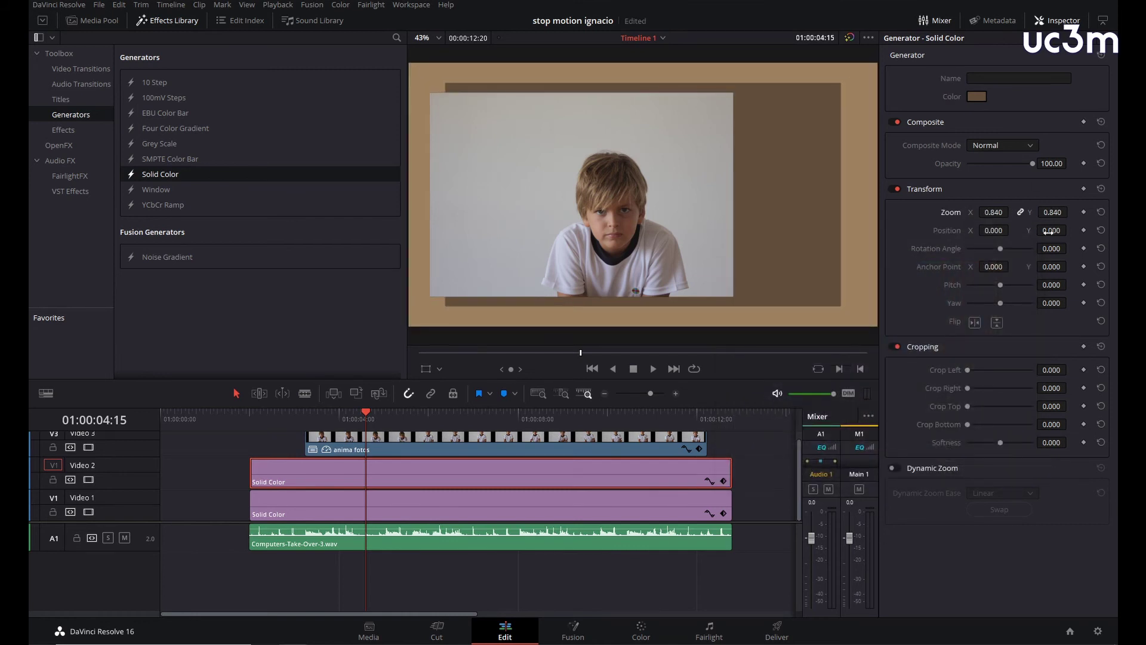
left_click_drag(993, 230, 967, 231)
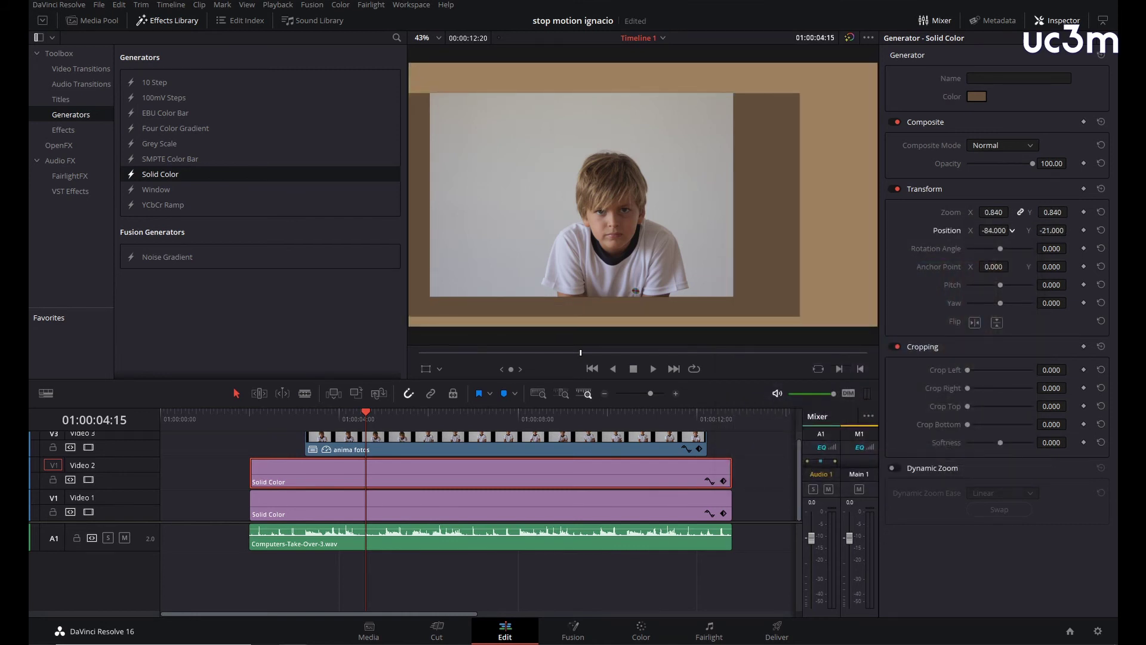
scroll(222, 525, "up", 3)
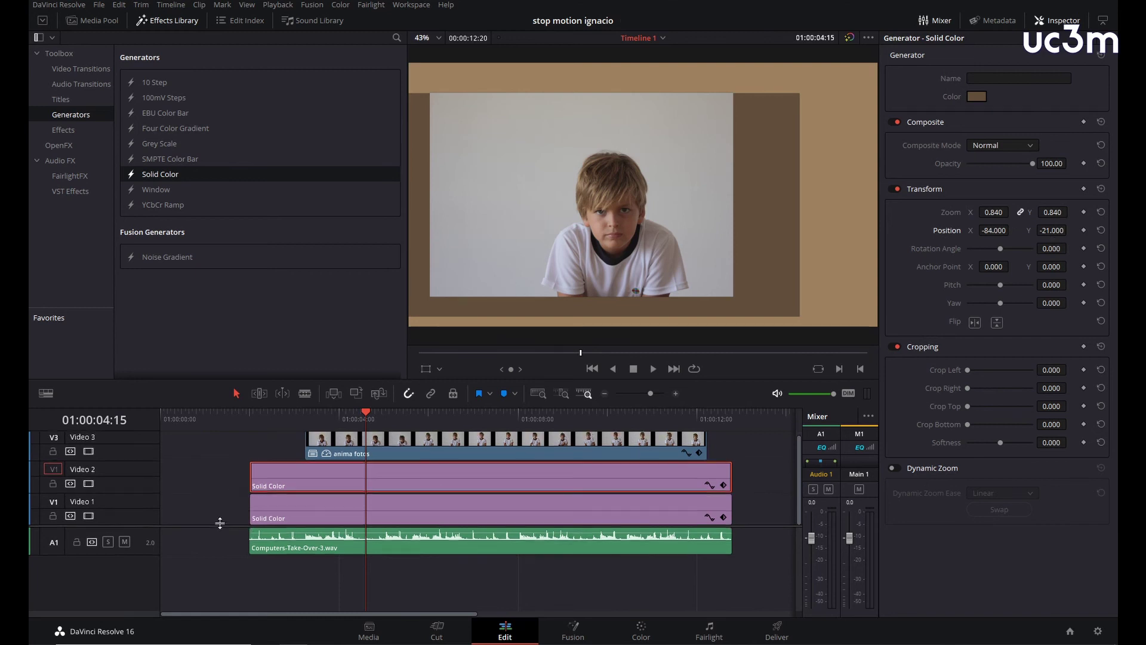
Step: Add a two-line 'Stop Motion' text title on a new top track, positioned lower right
left_click(60, 99)
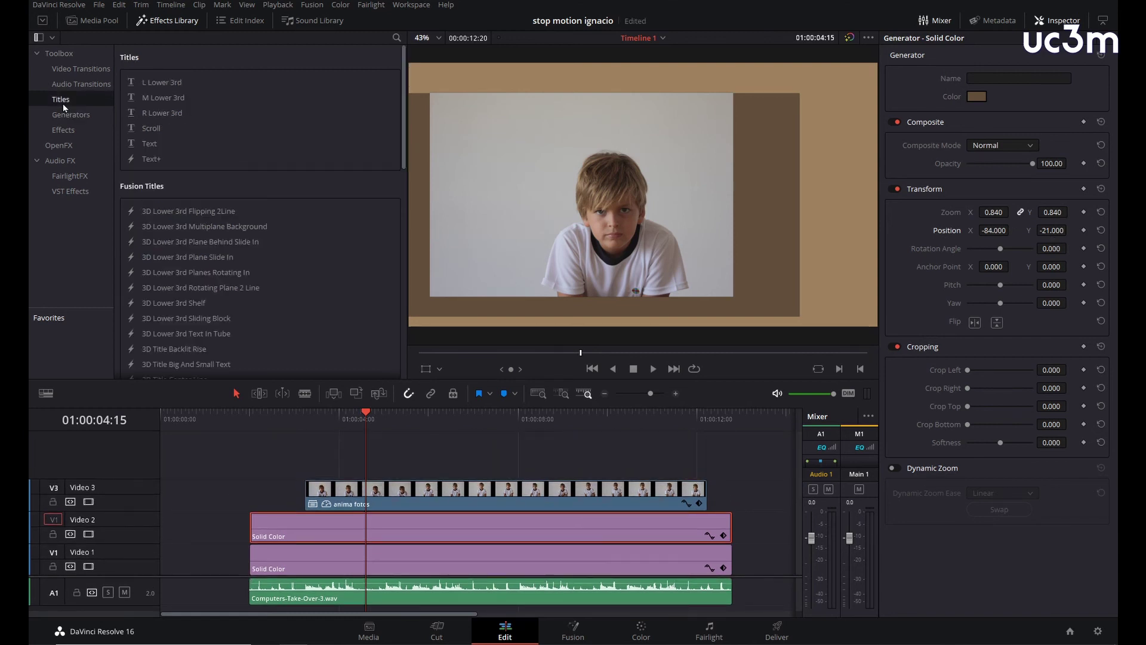
left_click_drag(152, 148, 252, 463)
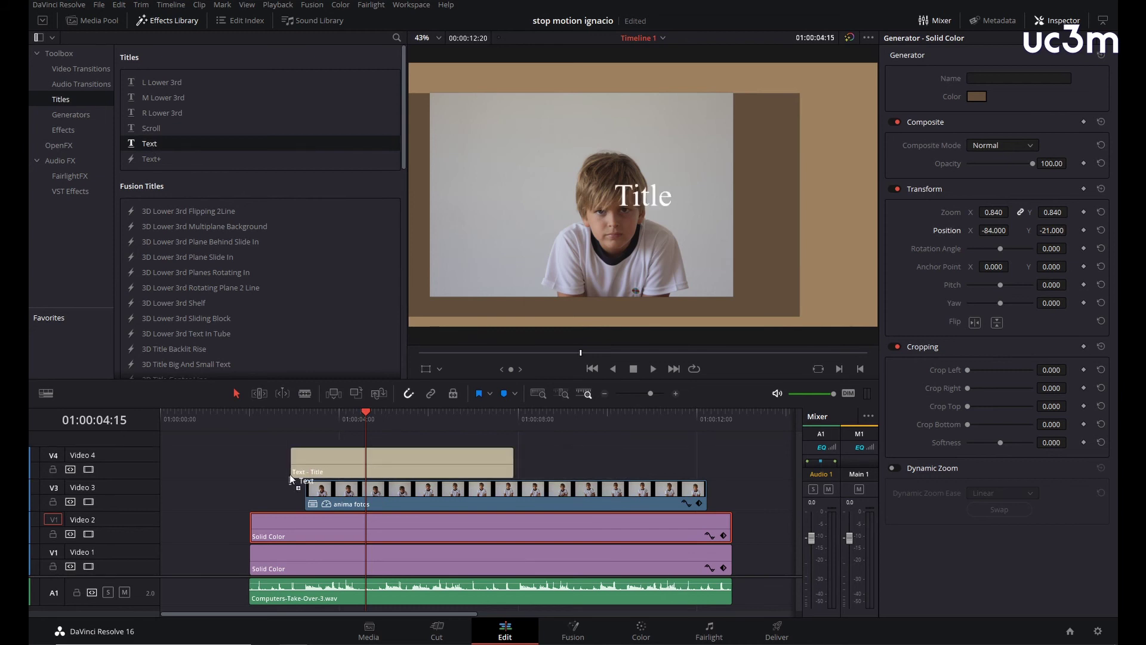
left_click_drag(474, 463, 733, 462)
type("Stop")
key("Return")
type("Motion")
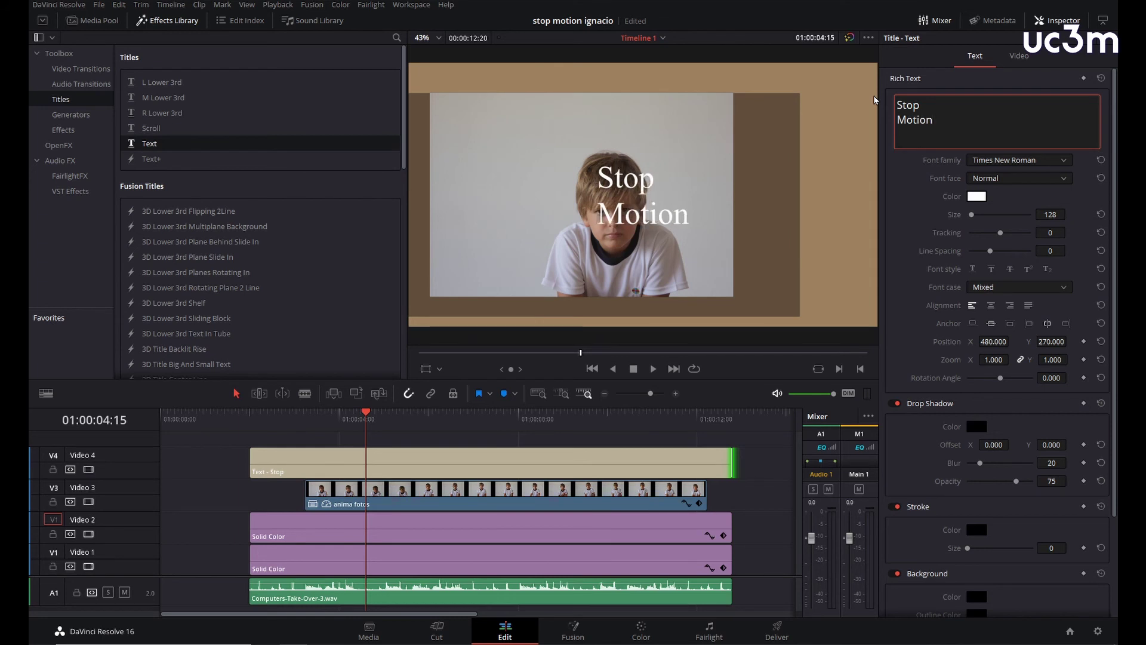
mouse_move(982, 341)
left_mouse_down()
mouse_move(1051, 342)
mouse_move(1038, 342)
left_mouse_up()
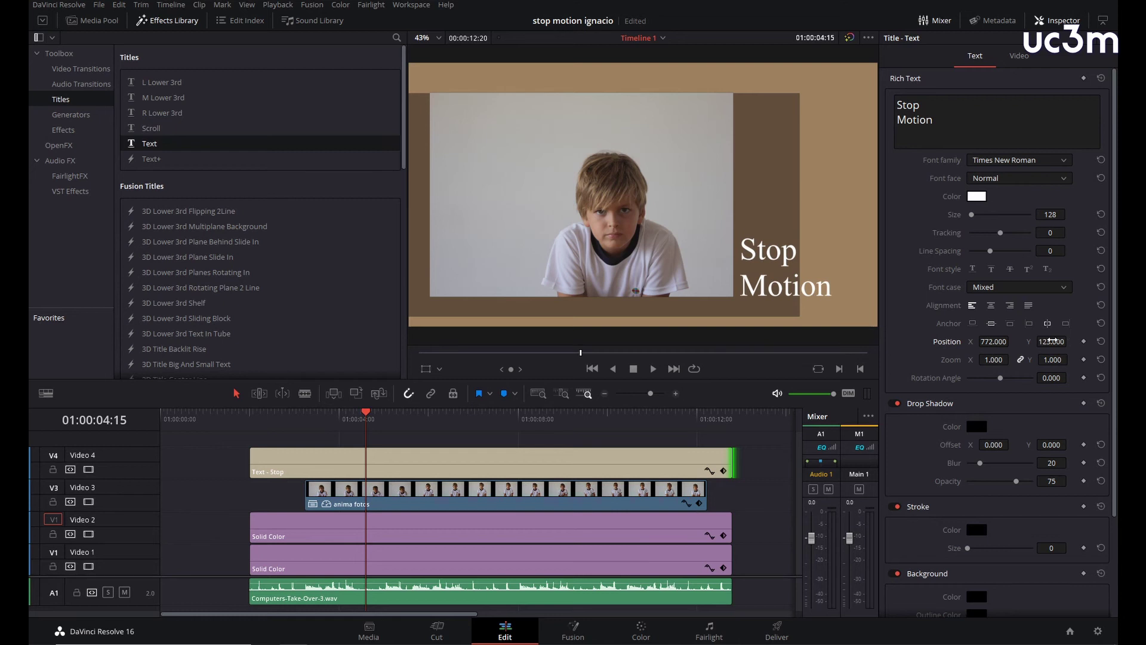
Step: Shift the brown panel to Position X 6 and play the sequence to preview the layout
left_click(588, 522)
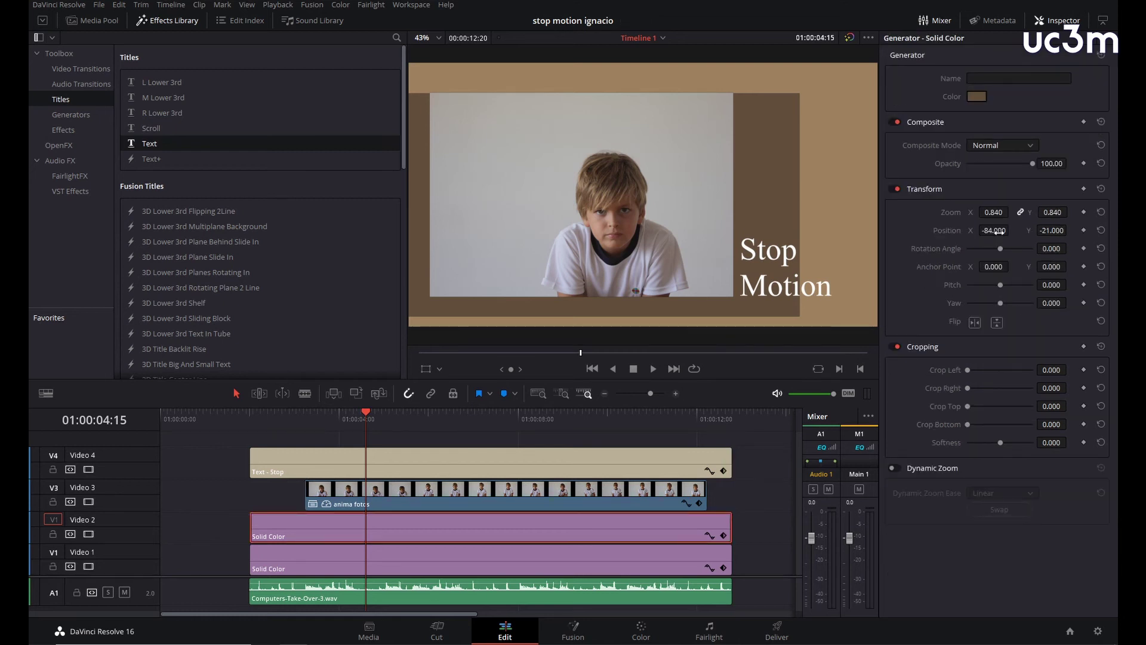
left_click_drag(999, 232, 1012, 231)
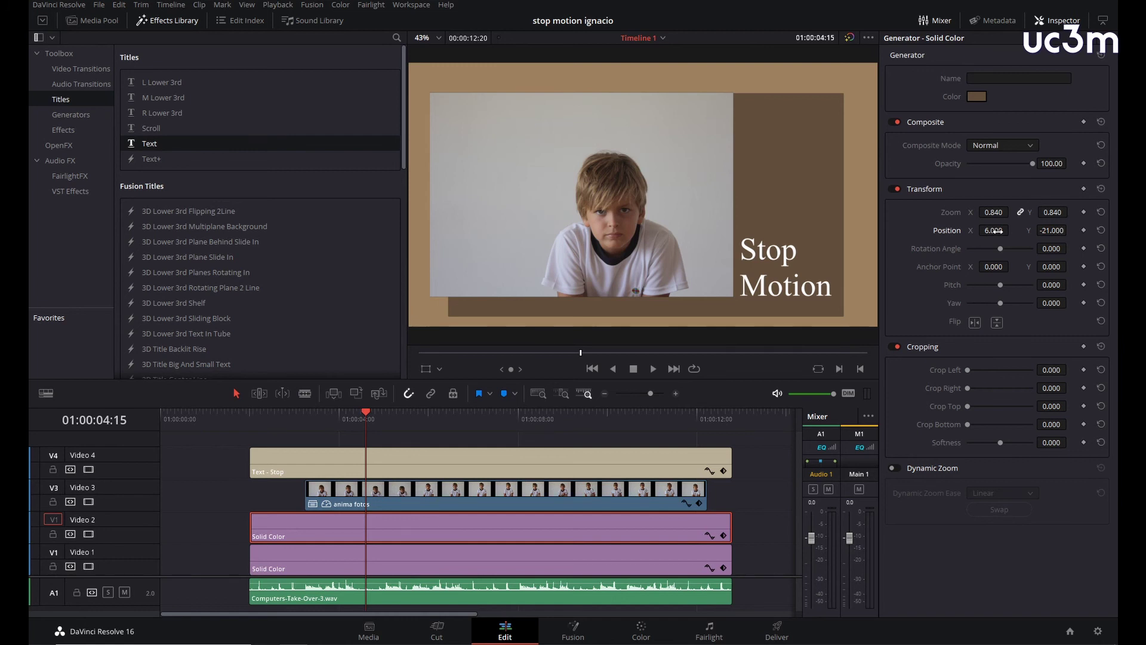
left_click_drag(365, 411, 249, 421)
key("space")
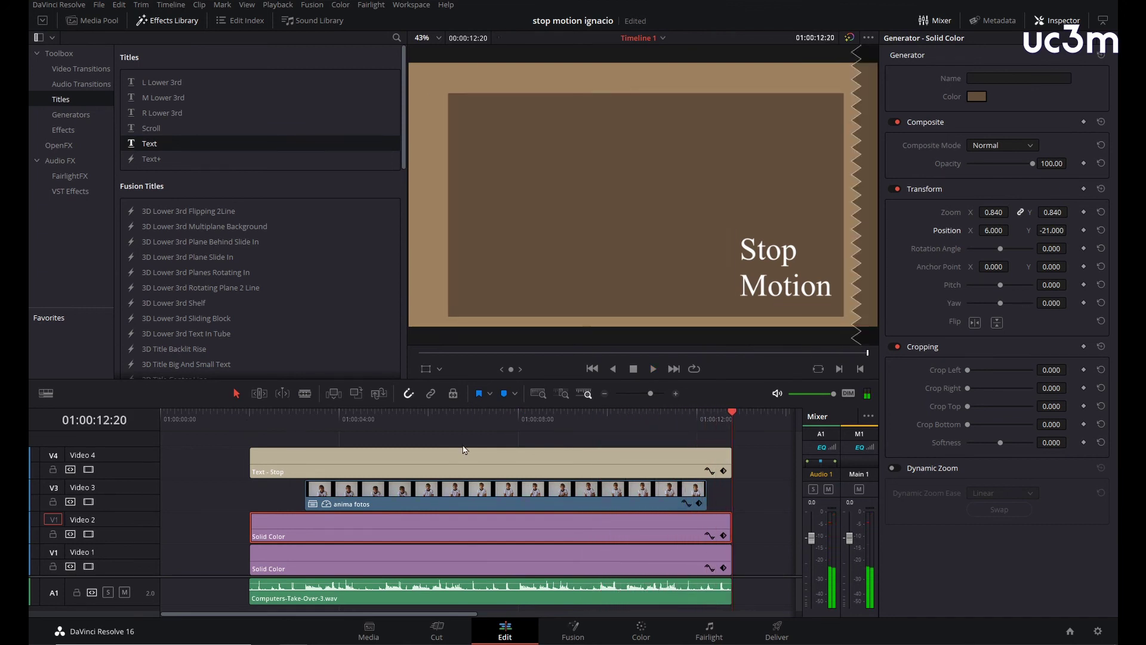
left_click_drag(729, 413, 304, 416)
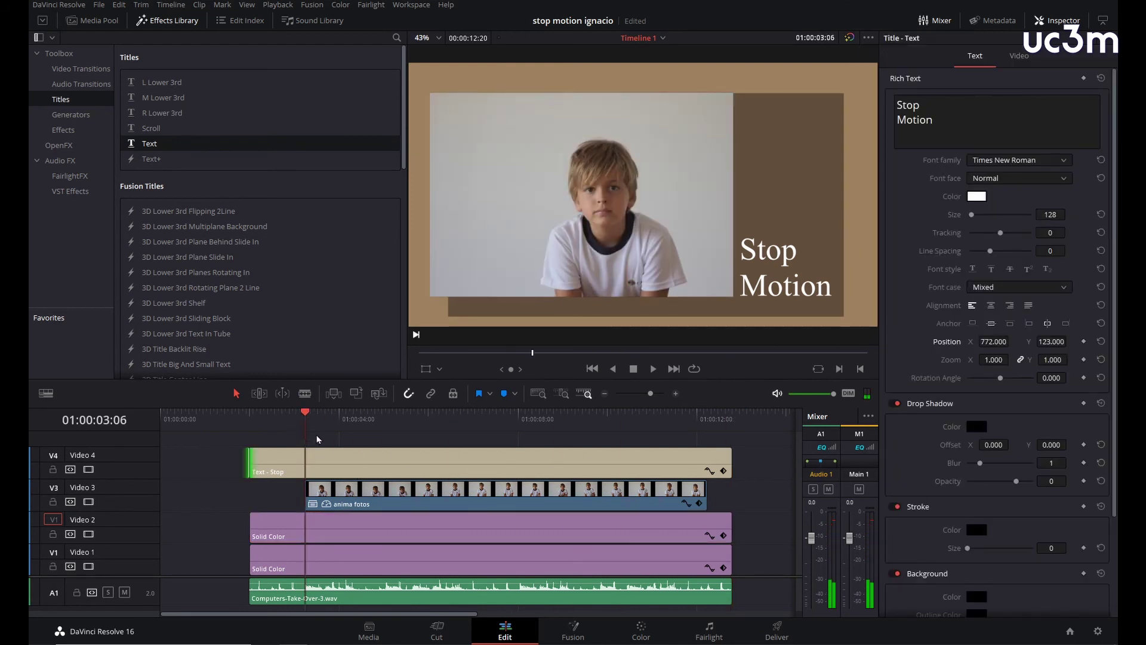
Step: Keyframe the Stop Motion title's Zoom and Opacity at 03:06 and save the project
left_click(342, 458)
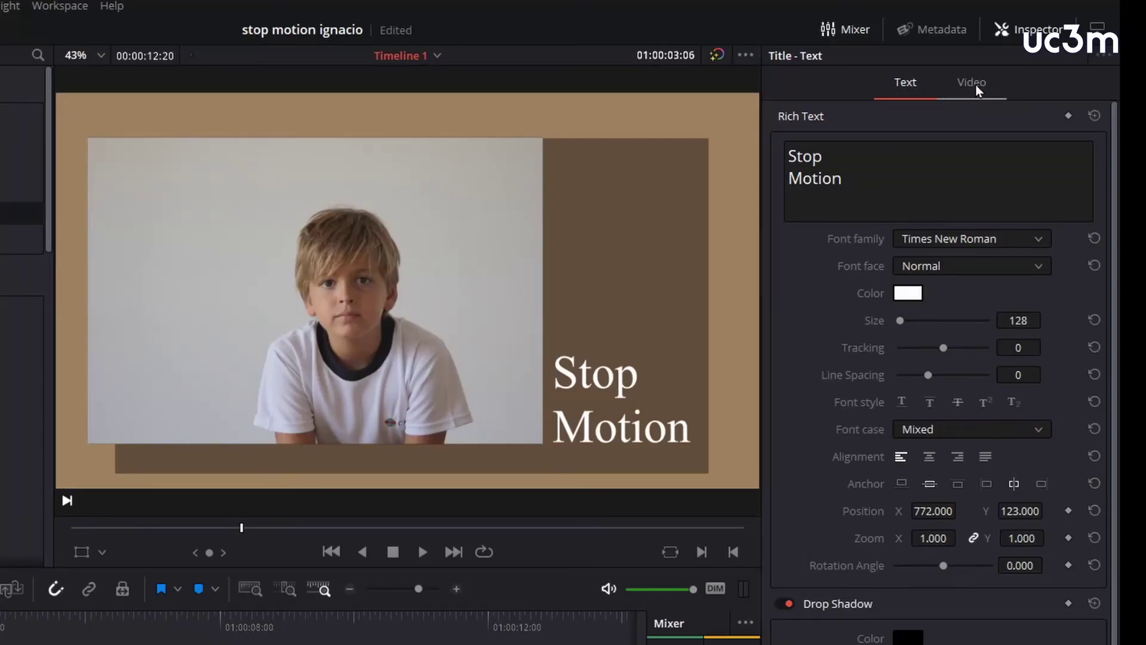
left_click(976, 84)
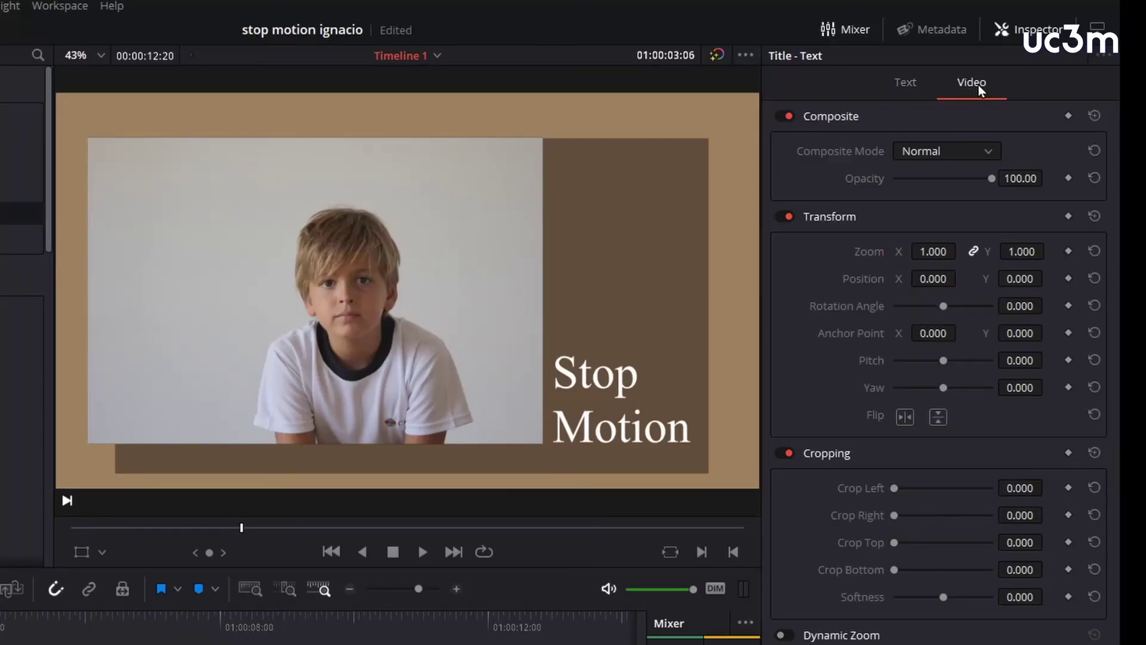
left_click(1068, 251)
left_click(1068, 178)
key("ctrl+s")
Step: A few frames earlier, set the title's Zoom to 1.320 and Opacity to 0
key("Left")
key("Left")
key("Left")
key("Left")
key("Left")
key("Left")
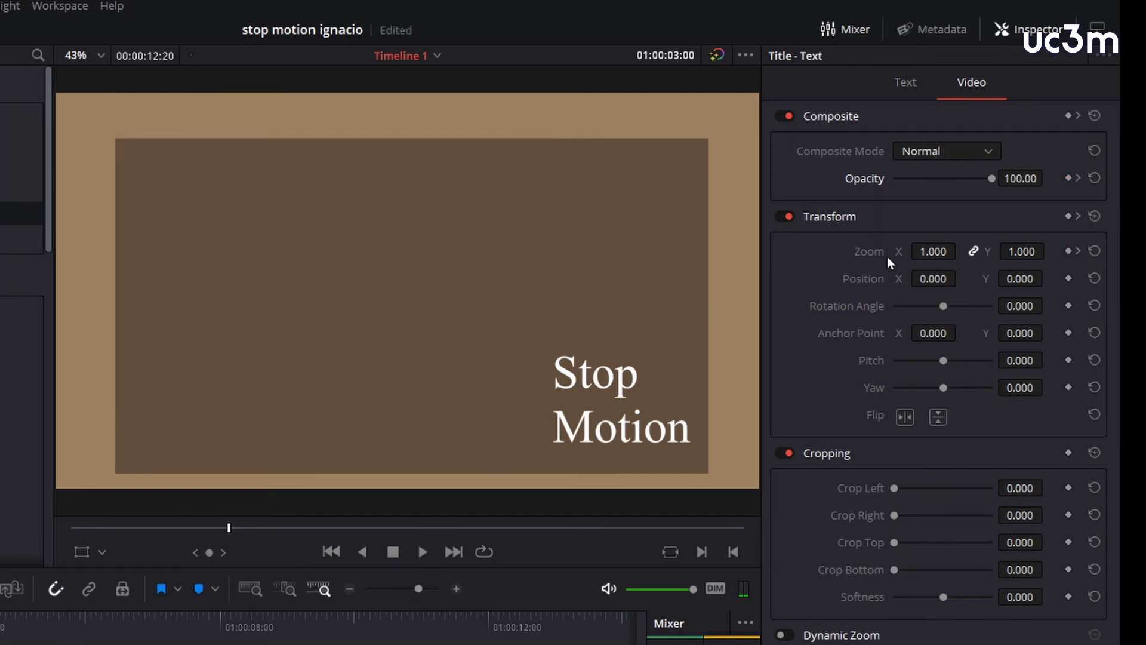
left_click_drag(922, 252, 961, 250)
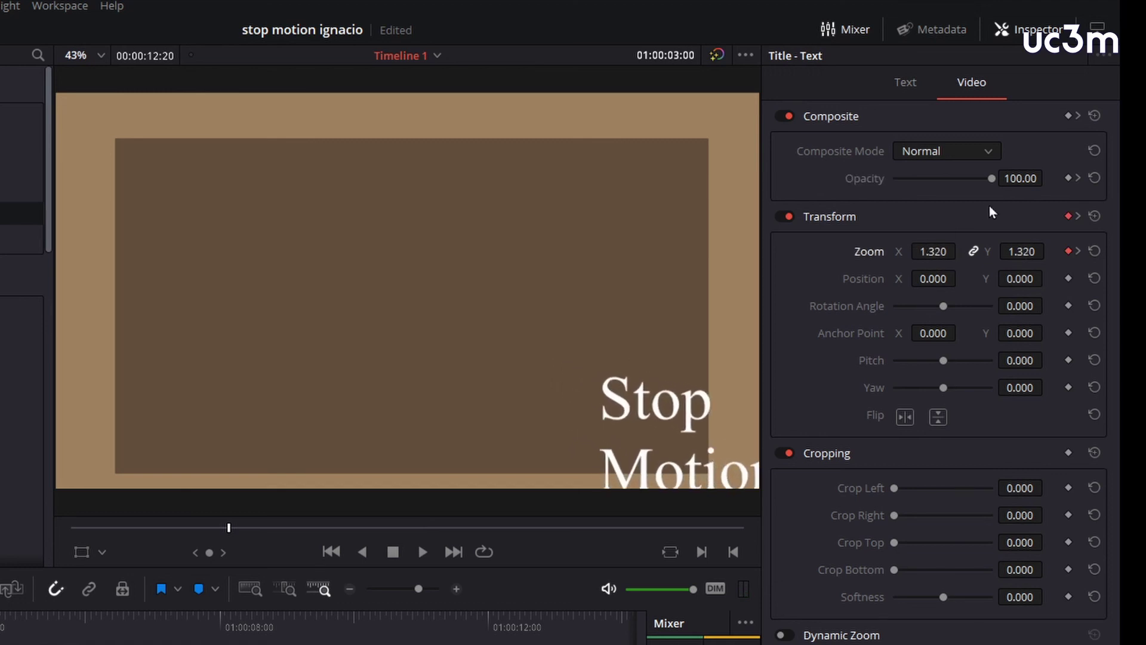
left_click_drag(992, 178, 844, 182)
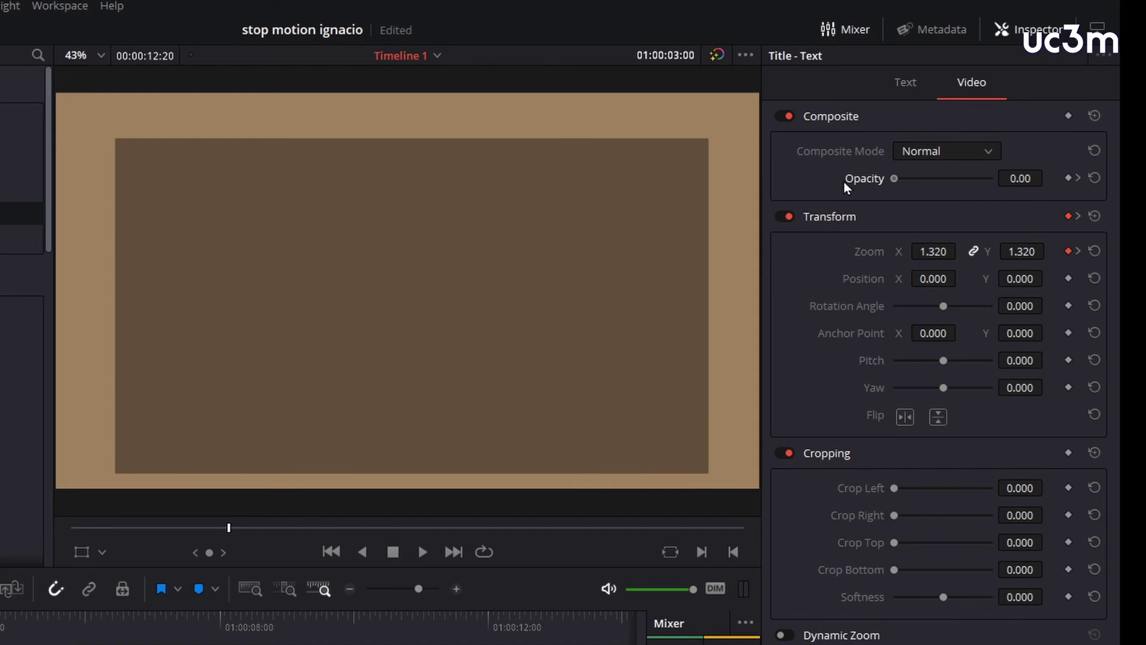
Step: Step and play through the title fade-in to check it, ending back at 03:06
key("Right")
key("Right")
key("Right")
key("Right")
key("Right")
key("Right")
key("Right")
key("Right")
key("Left")
key("Left")
key("Left")
key("Left")
key("Left")
key("Left")
key("Right")
key("Right")
key("Right")
key("Right")
key("Right")
key("Left")
key("Left")
key("Left")
key("Left")
key("Left")
key("Left")
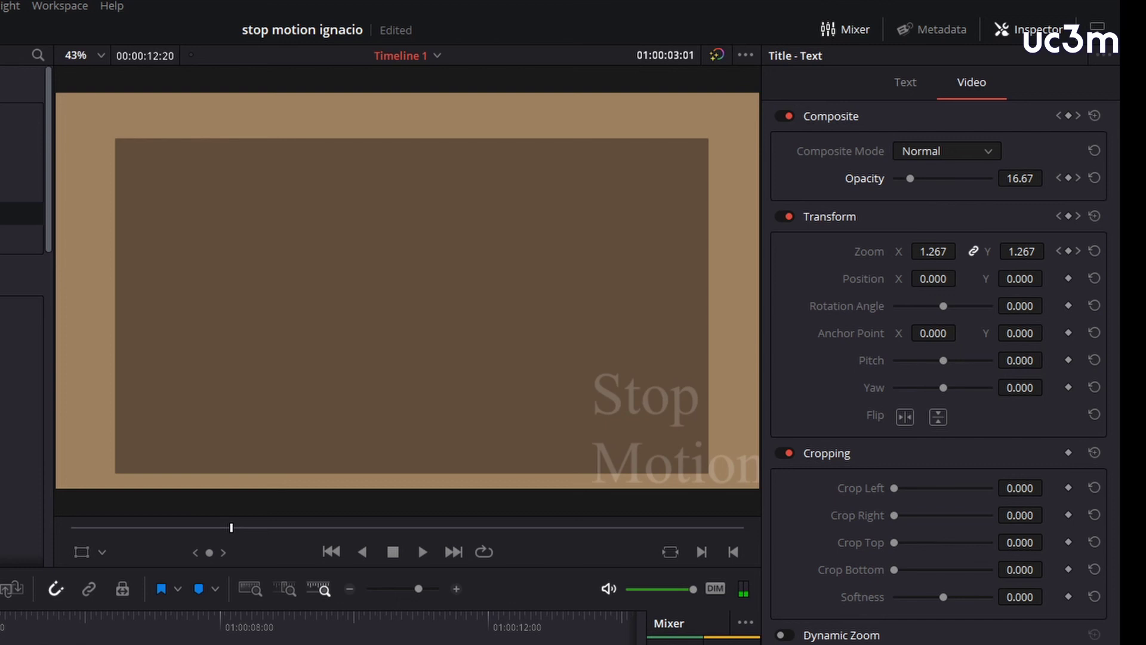
key("space")
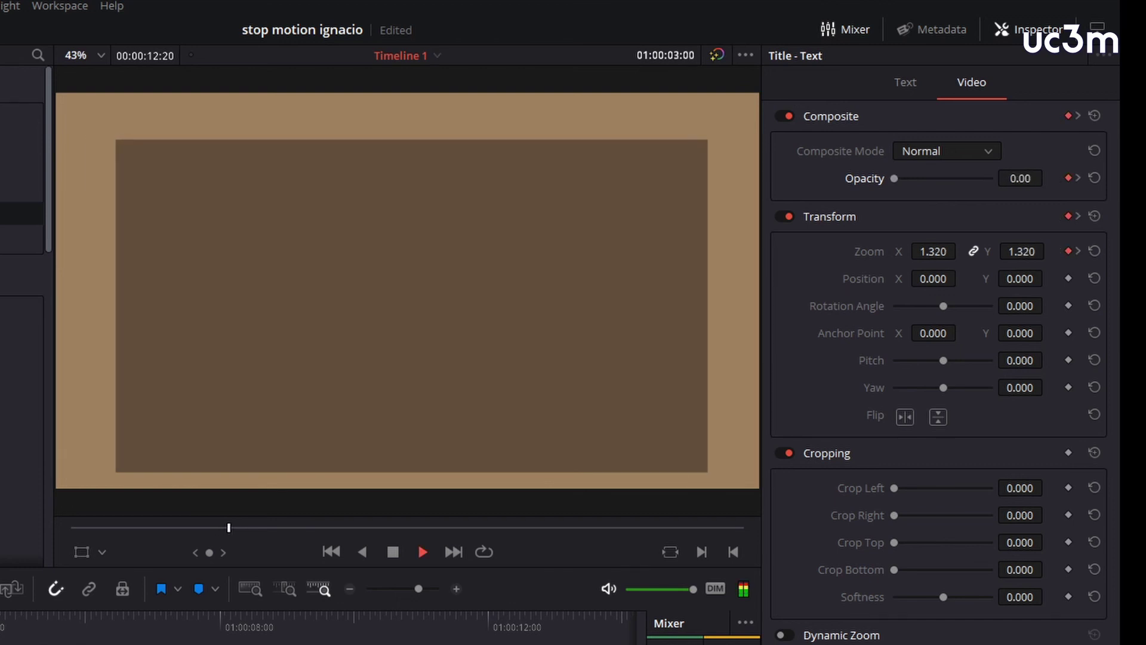
key("space")
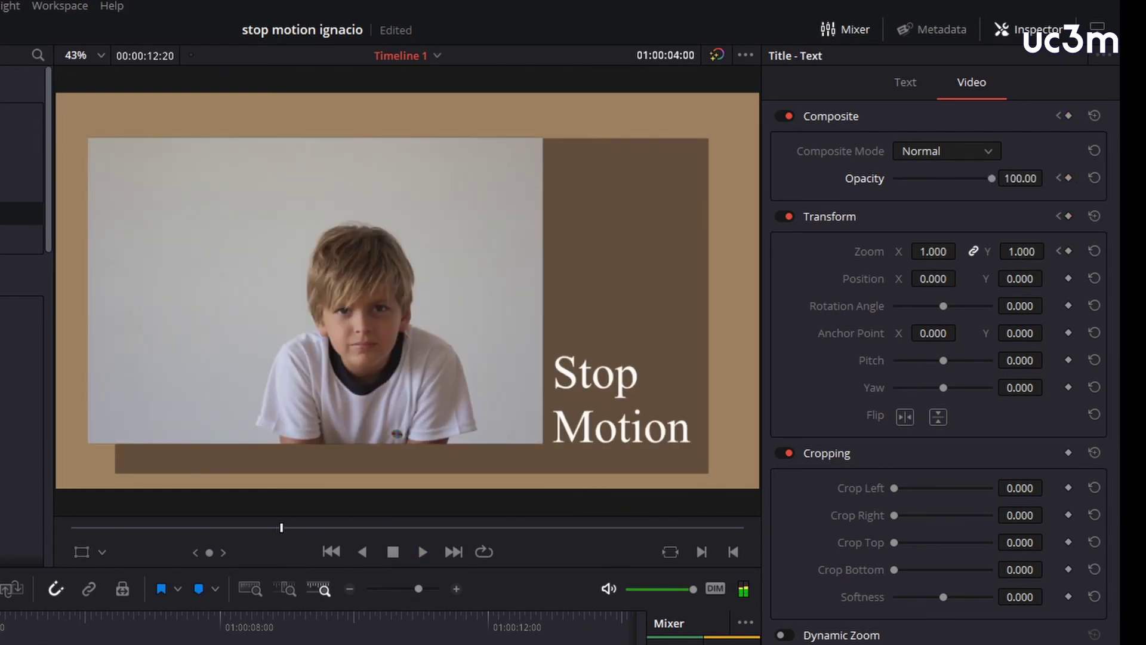
key("Up")
key("space")
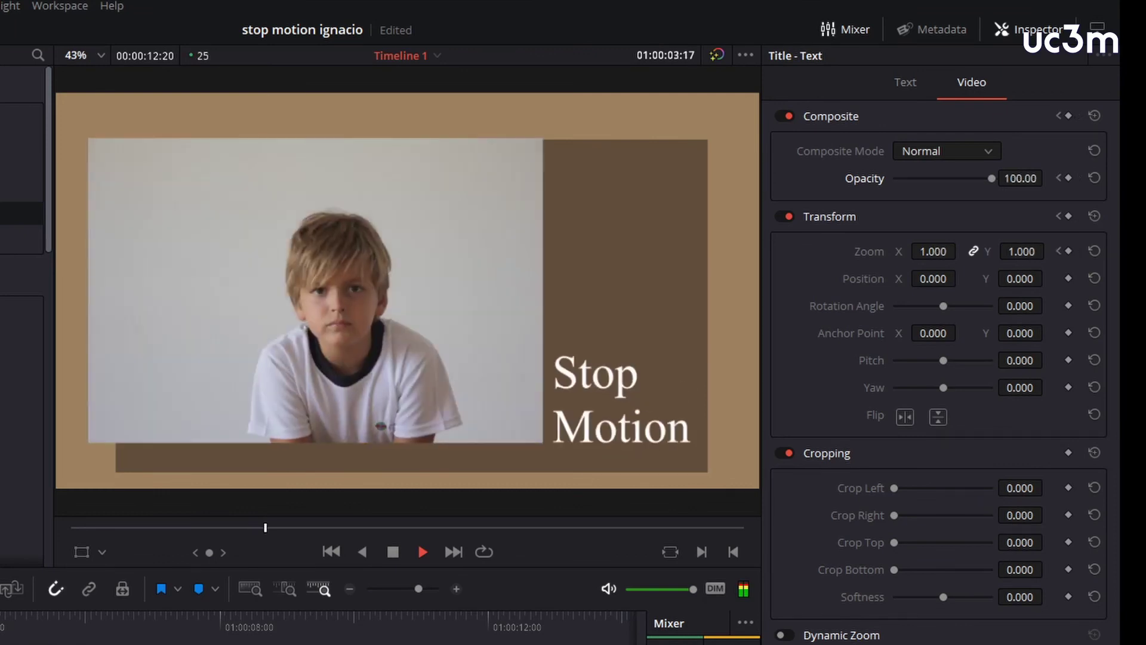
key("space")
key("Up")
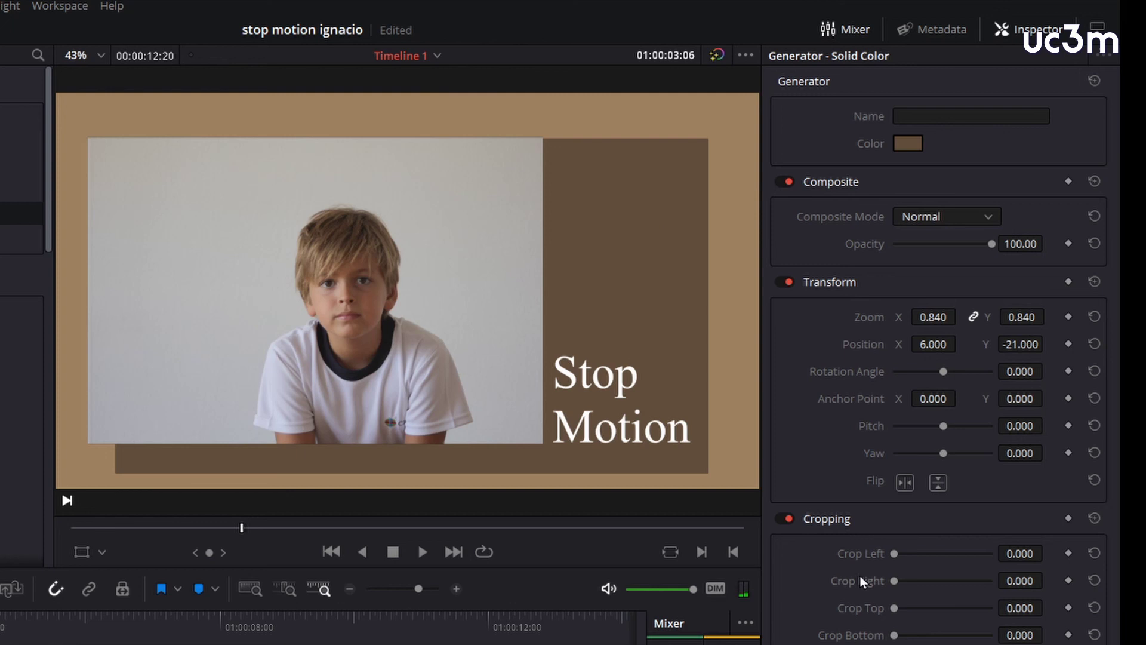
Step: Keyframe the brown panel's Position at 03:06, then set Position X to -894 at 02:00
left_click(1068, 344)
left_click(176, 528)
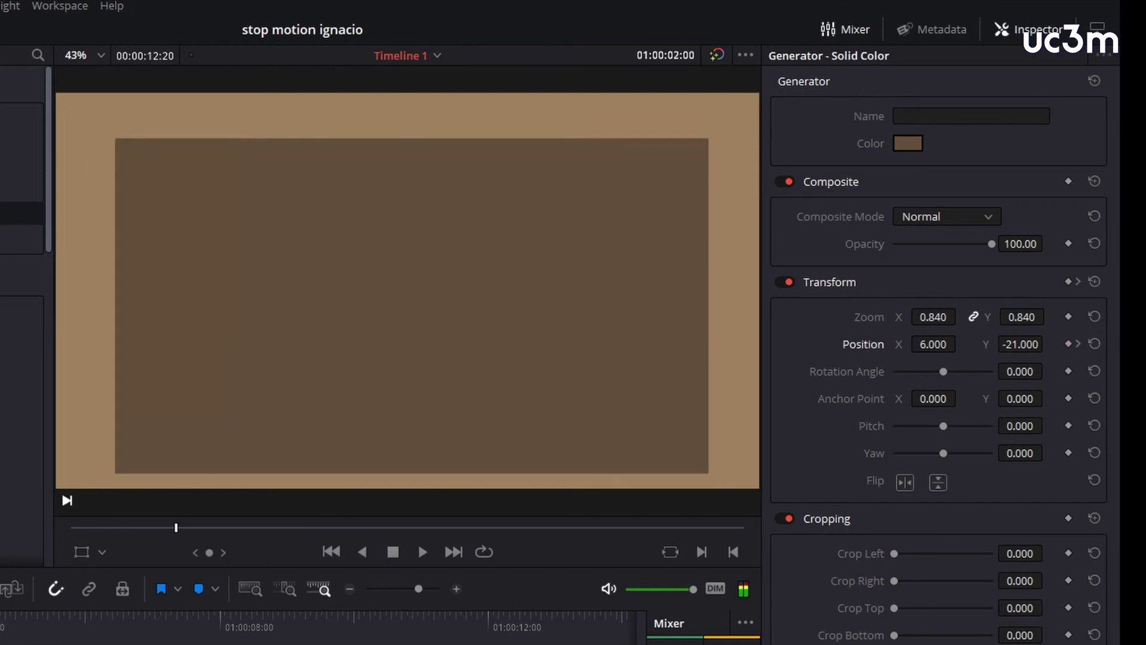
left_click_drag(920, 345, 781, 345)
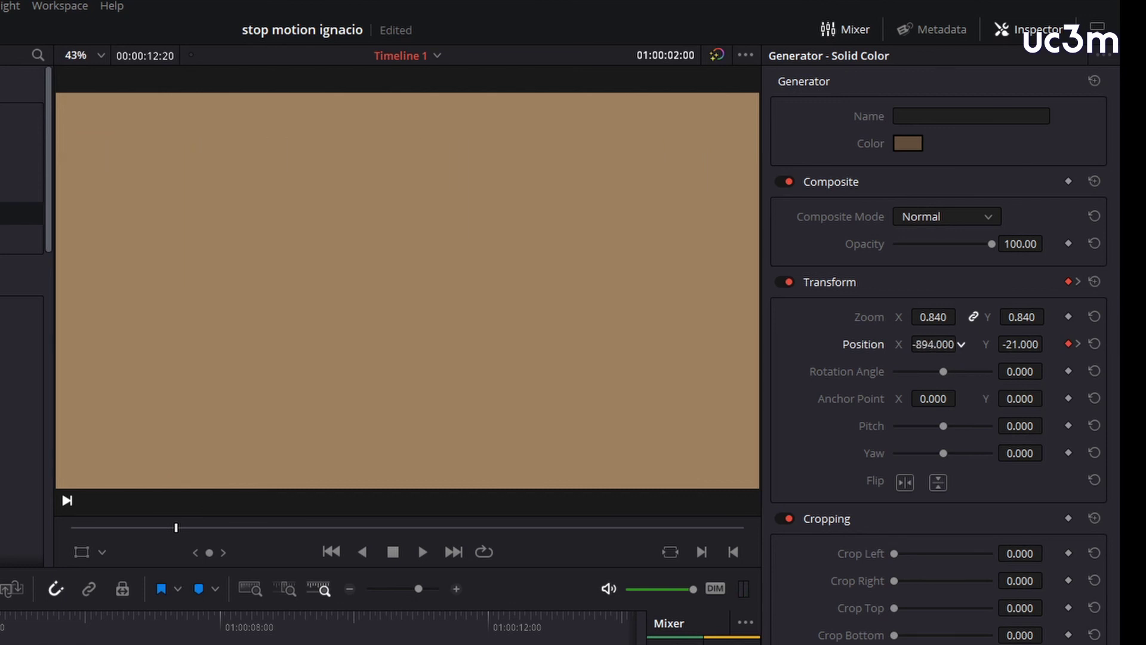
Step: Play back the panel slide-in and return the playhead to about 02:06
key("space")
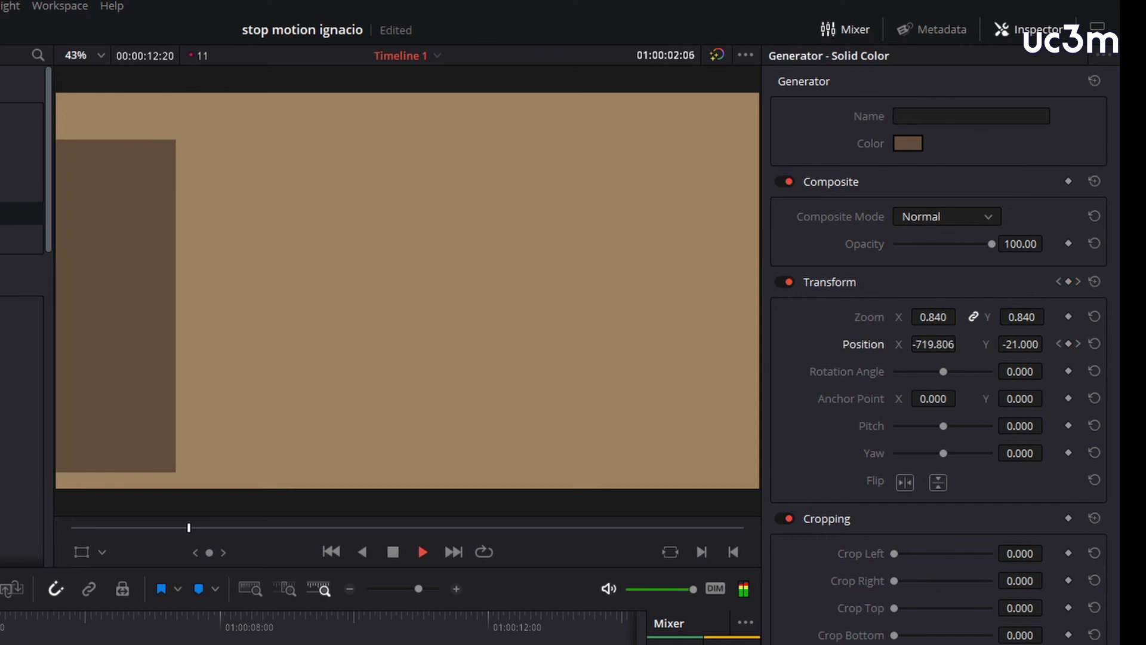
key("space")
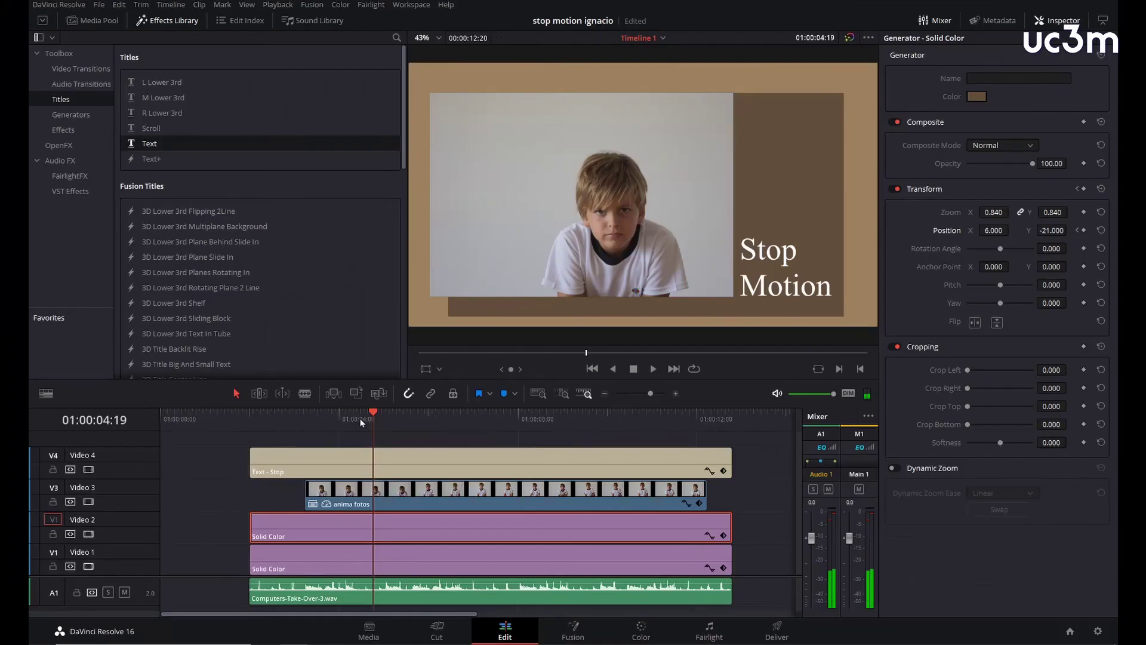
left_click_drag(376, 418, 260, 430)
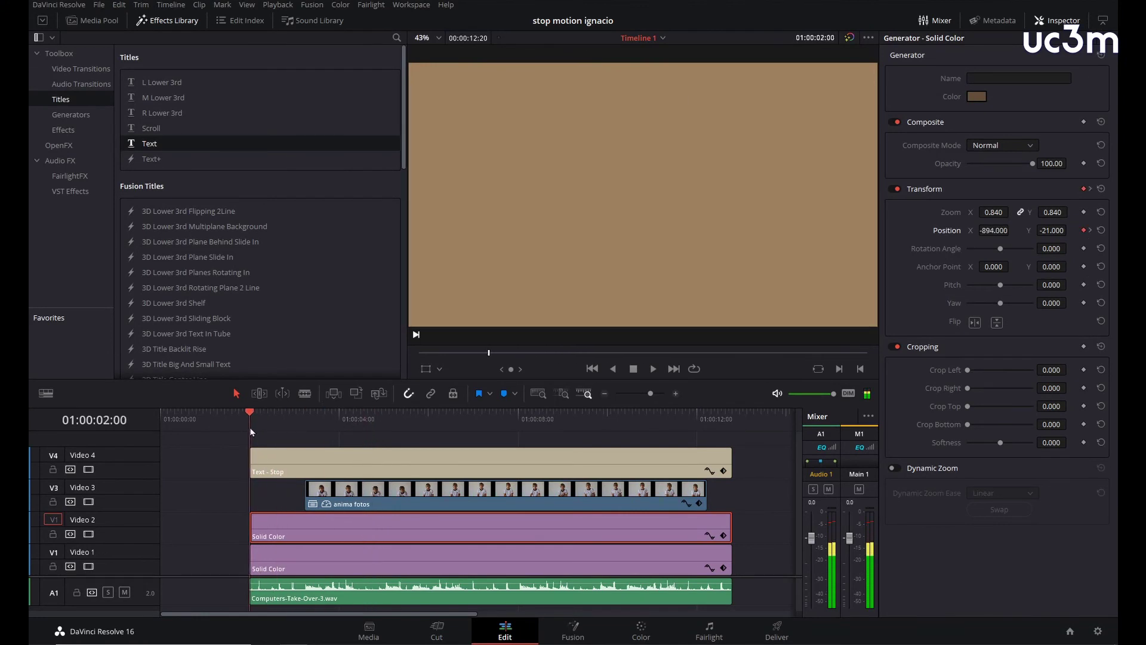
key("space")
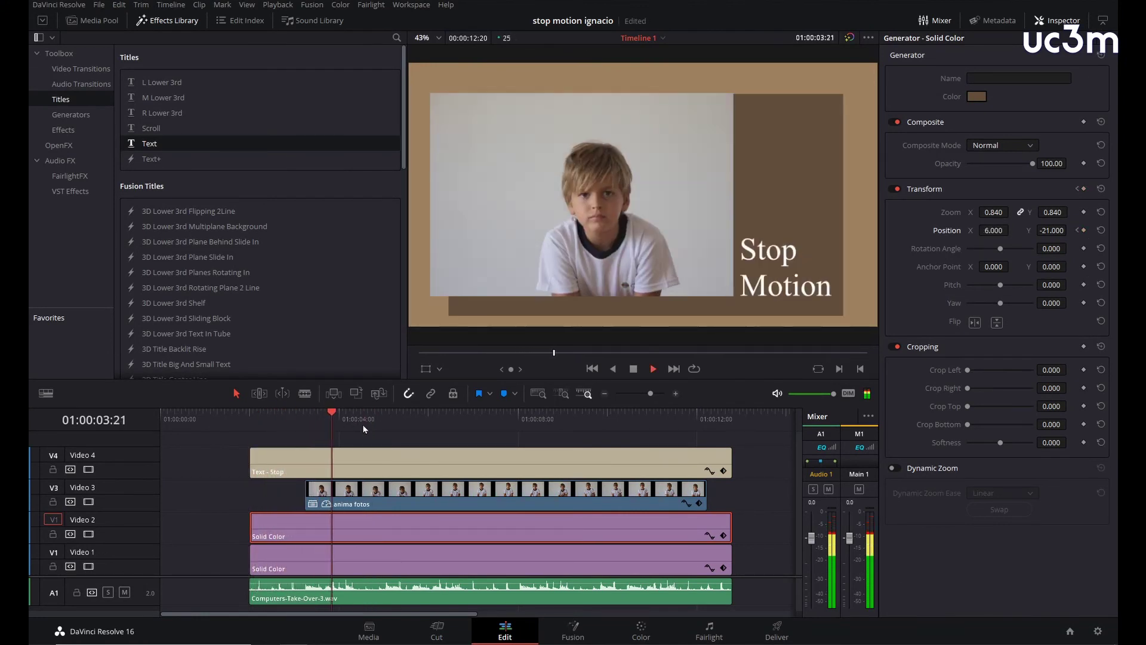